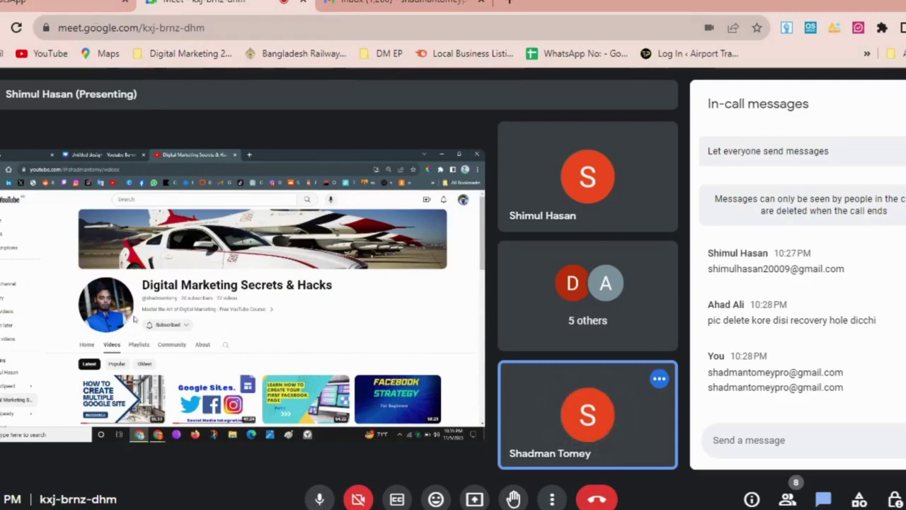
Switch to WhatsApp, open the Digital Warriors group chat and start attaching a photo.
{"action": "left_click", "coordinate": [71, 3]}
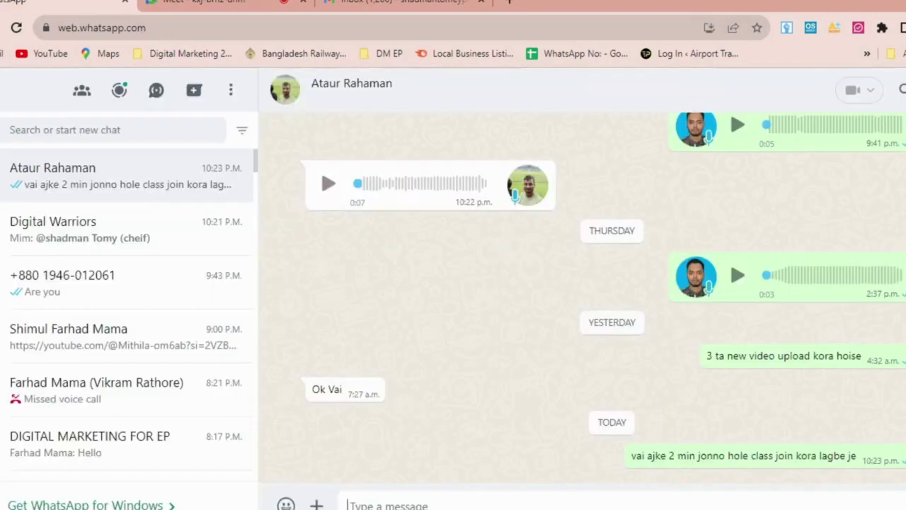
{"action": "left_click", "coordinate": [75, 233]}
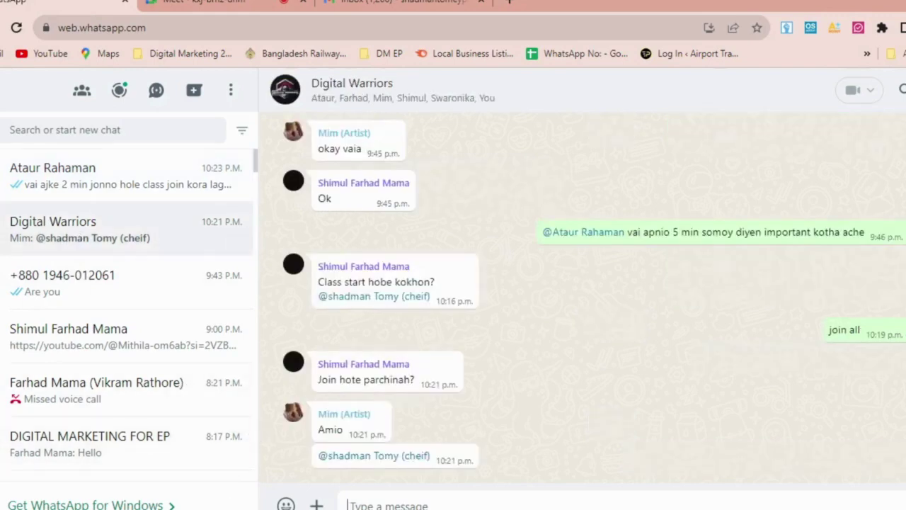
{"action": "left_click", "coordinate": [316, 504]}
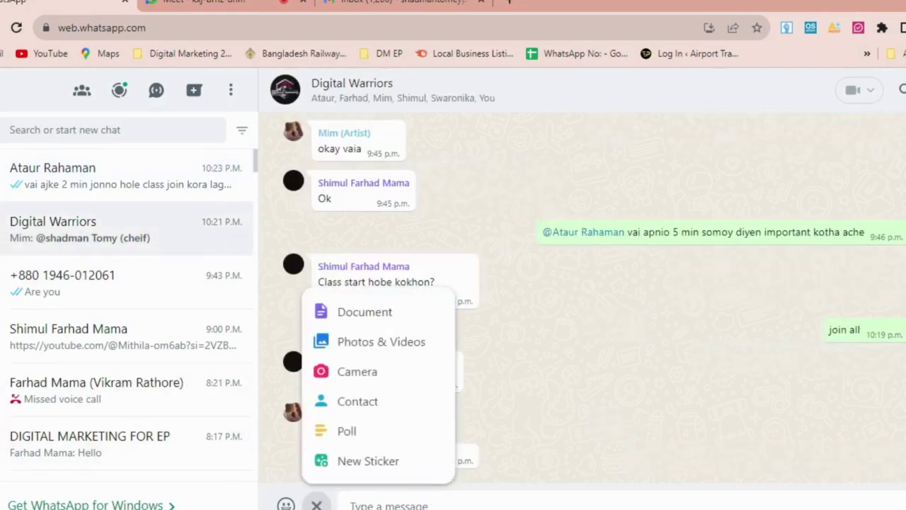
{"action": "left_click", "coordinate": [359, 344]}
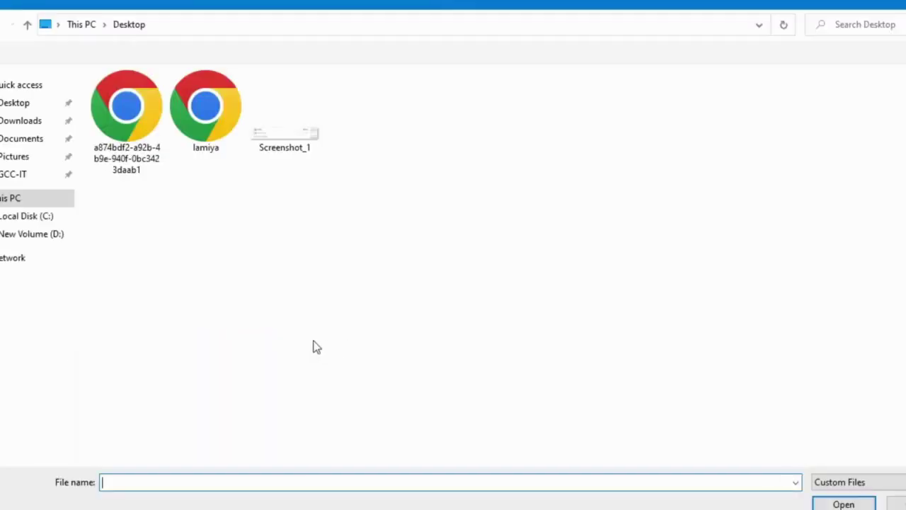
Search the Downloads folder and the DM folder on drive D: for the portrait photo.
{"action": "left_click", "coordinate": [13, 122]}
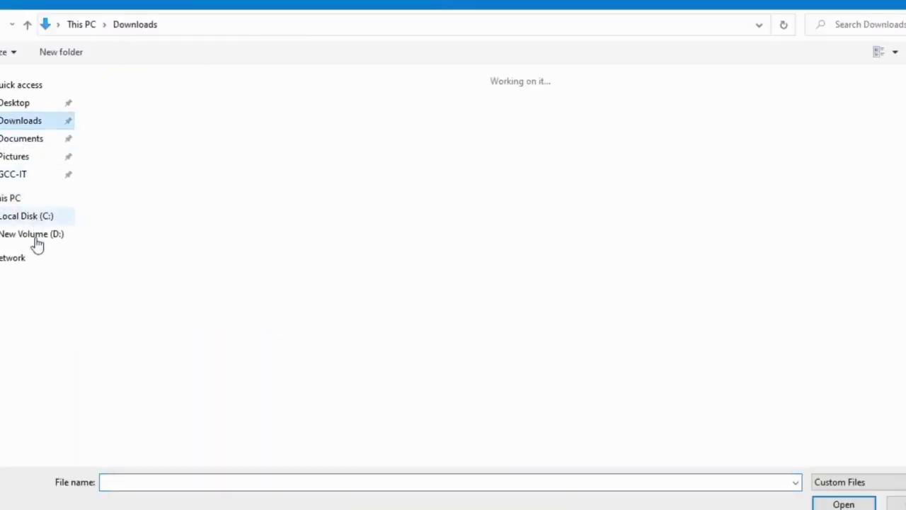
{"action": "left_click", "coordinate": [35, 240]}
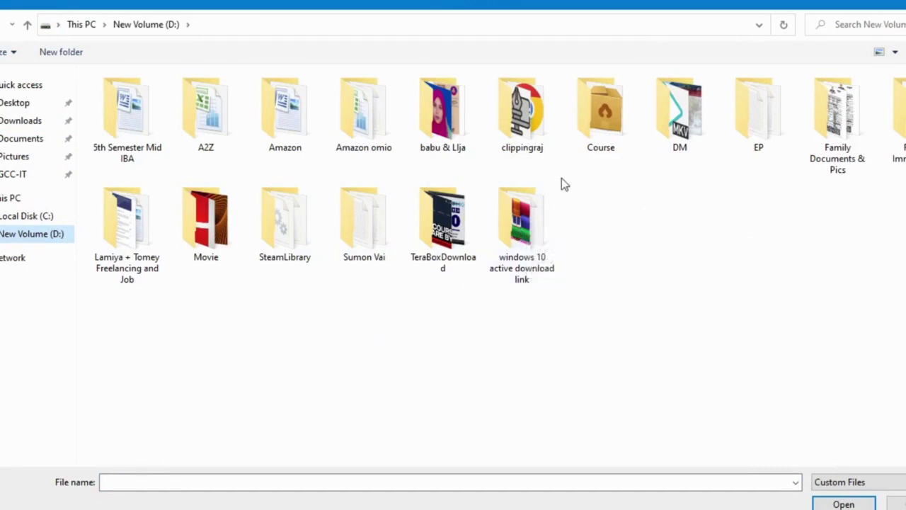
{"action": "double_click", "coordinate": [684, 134]}
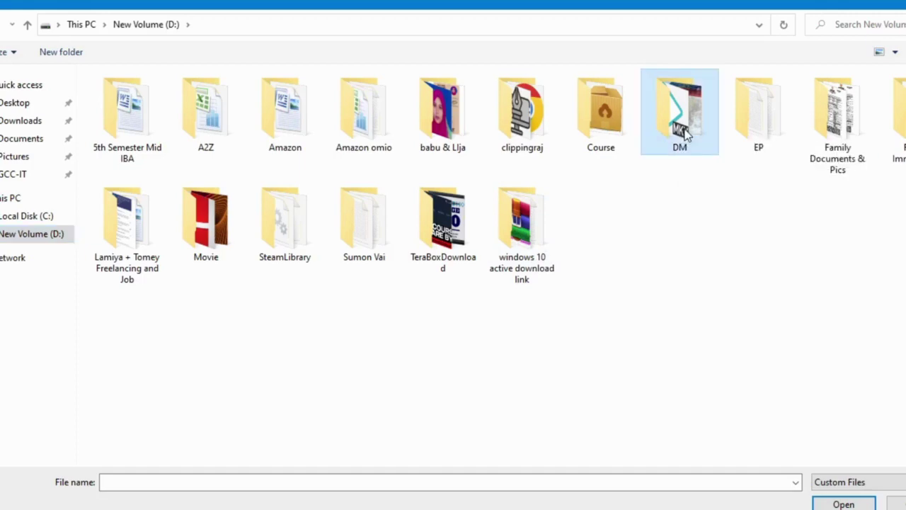
{"action": "left_click", "coordinate": [687, 135]}
{"action": "key", "text": "alt+Up"}
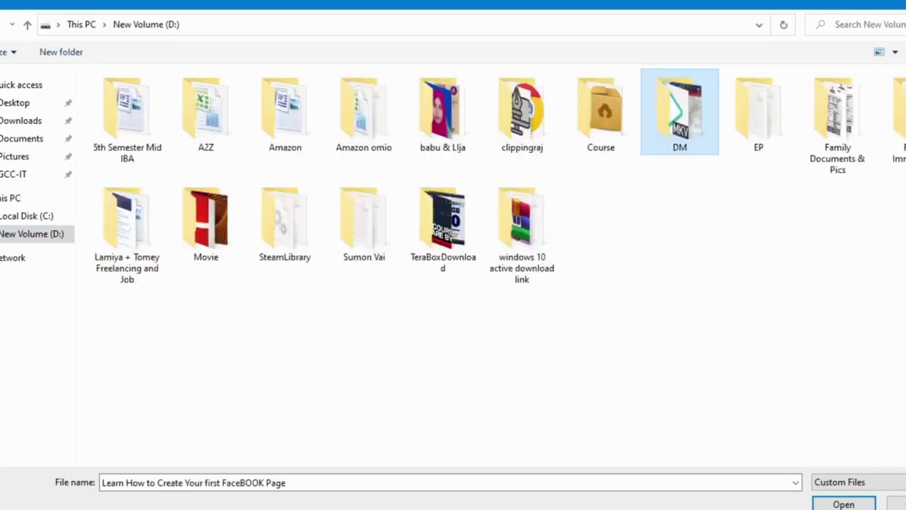
{"action": "left_click", "coordinate": [20, 120]}
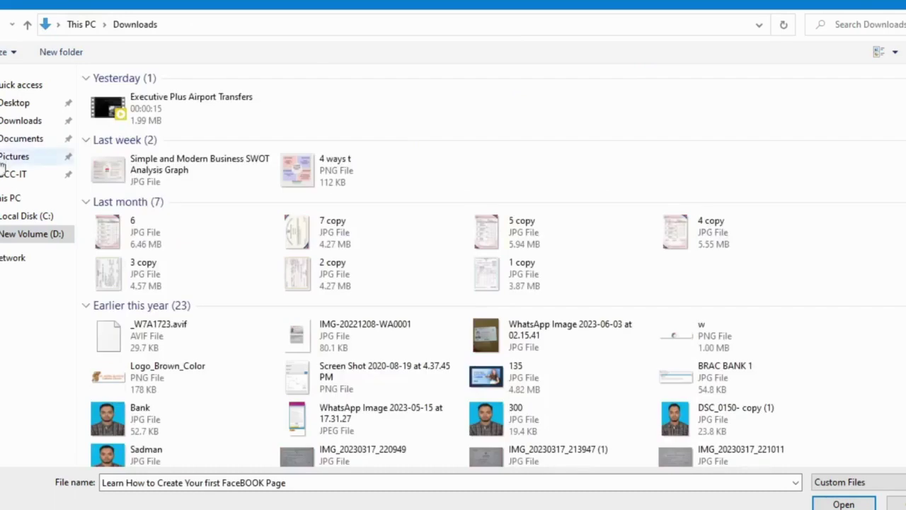
Send the photo "DSC_0150- copy" from the "Pic and sig" folder on drive D: to the Digital Warriors group.
{"action": "left_click", "coordinate": [16, 236]}
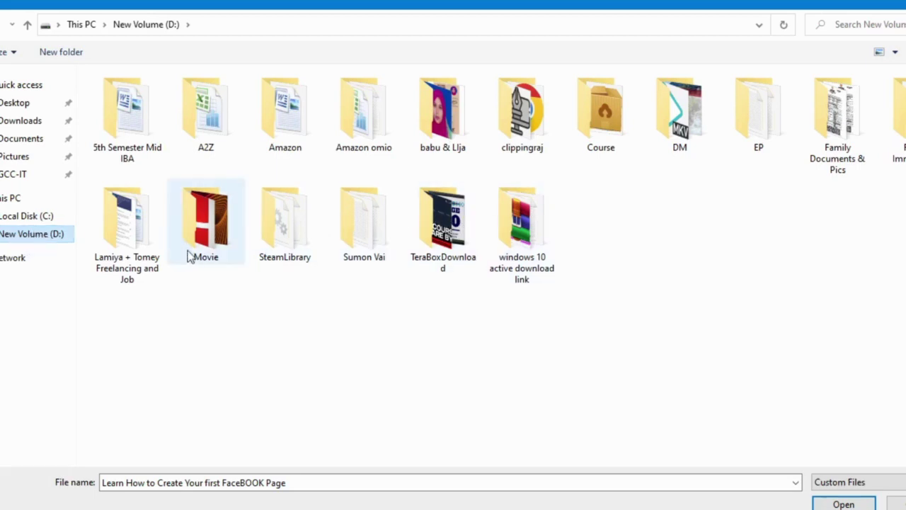
{"action": "mouse_move", "coordinate": [149, 247]}
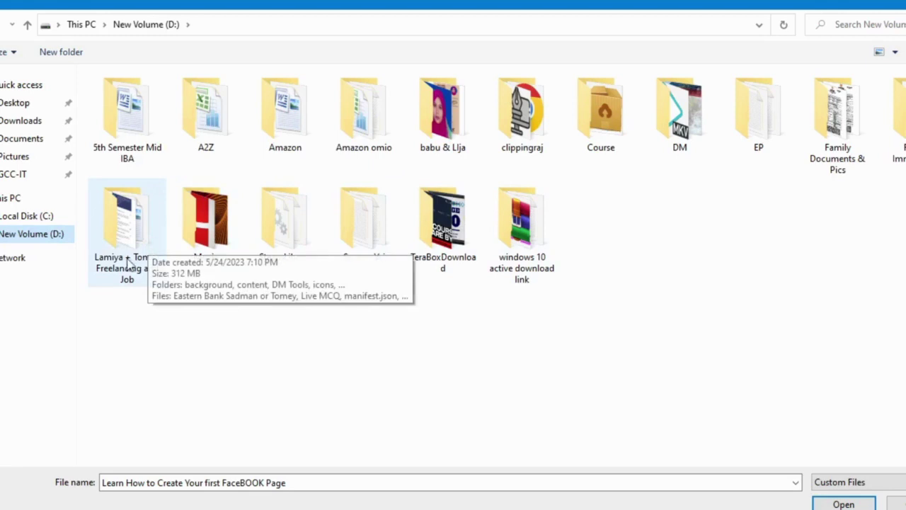
{"action": "double_click", "coordinate": [141, 274]}
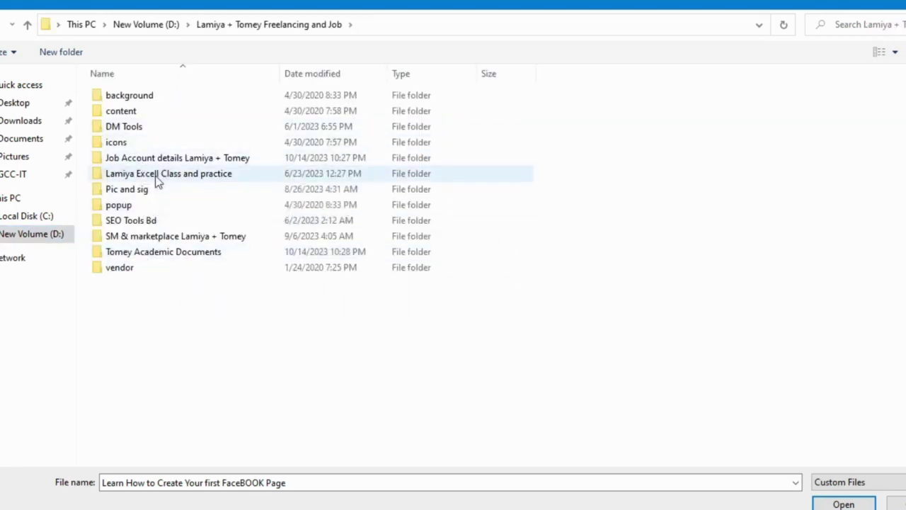
{"action": "left_click", "coordinate": [135, 190]}
{"action": "double_click", "coordinate": [135, 189]}
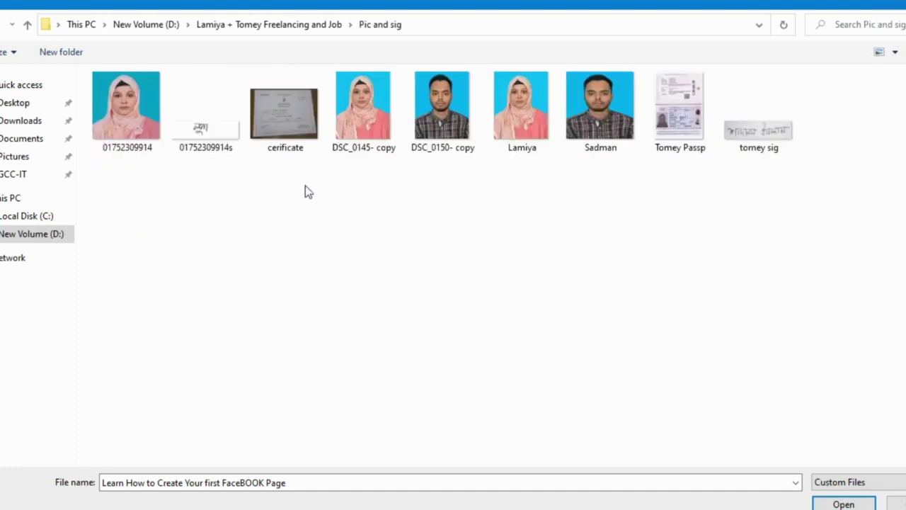
{"action": "left_click", "coordinate": [443, 138]}
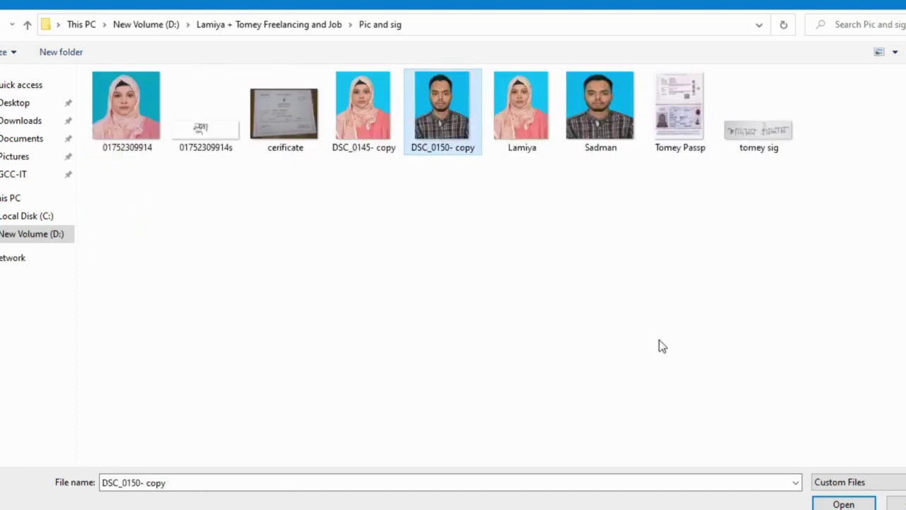
{"action": "left_click", "coordinate": [843, 504]}
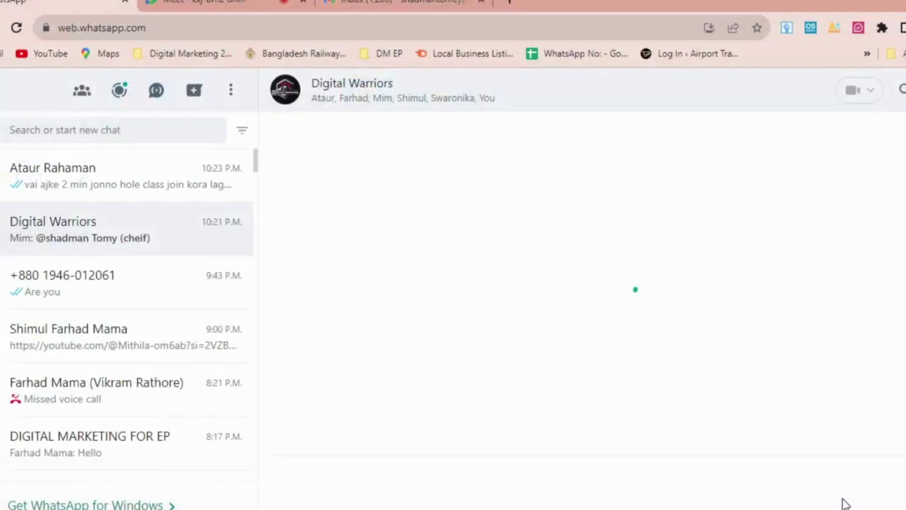
{"action": "key", "text": "Return"}
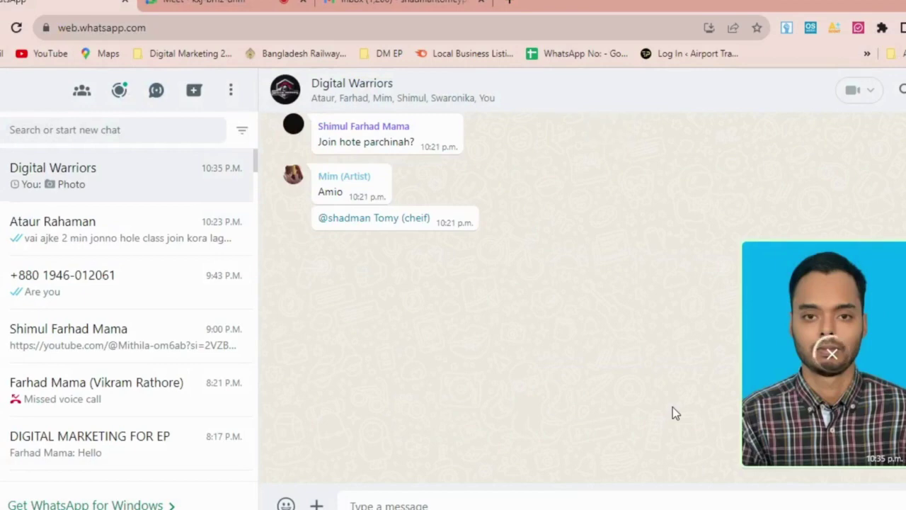
Switch to Gmail, refresh the inbox to check for new mail, and return to the Google Meet call.
{"action": "left_click", "coordinate": [443, 10]}
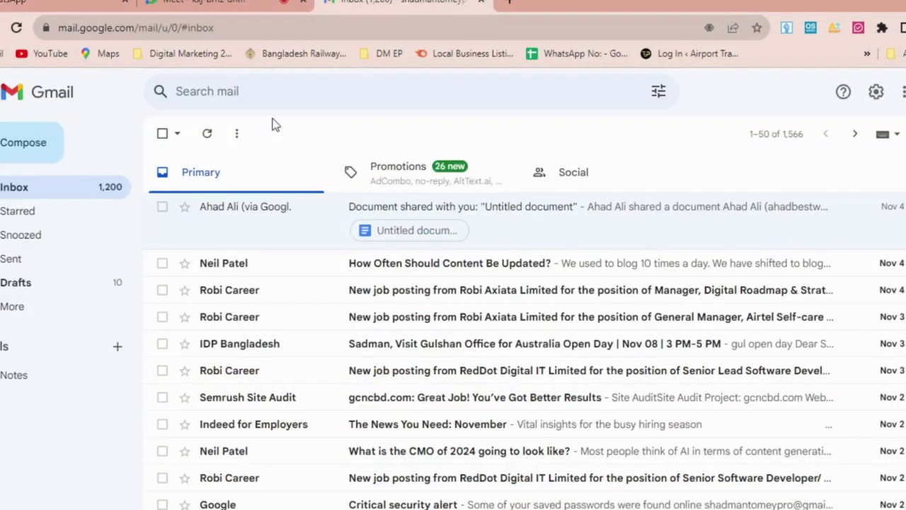
{"action": "left_click", "coordinate": [204, 138]}
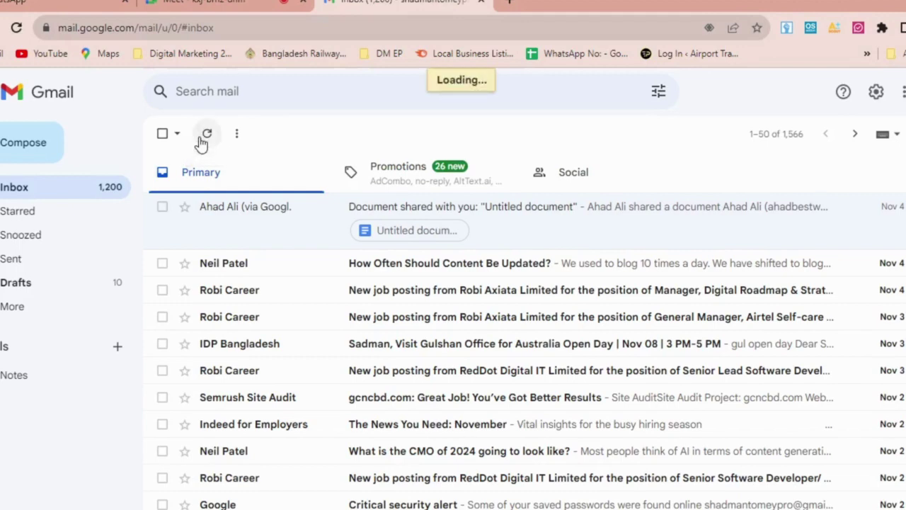
{"action": "left_click", "coordinate": [78, 4]}
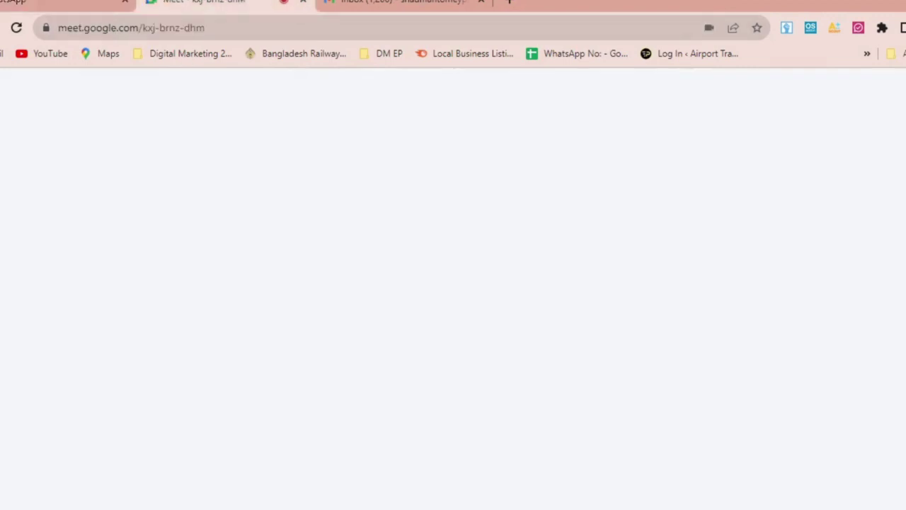
{"action": "left_click", "coordinate": [212, 6]}
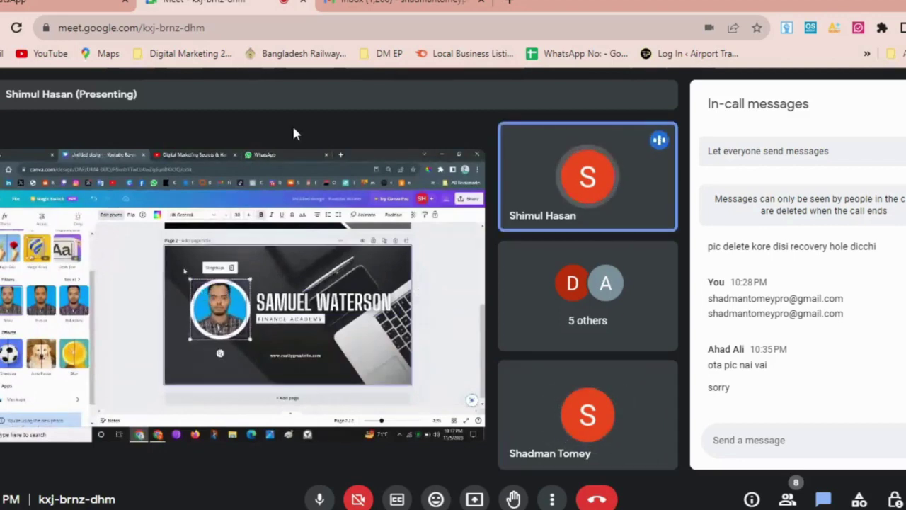
Mute the microphone, turn it on briefly to speak, and mute it again.
{"action": "left_click", "coordinate": [320, 499]}
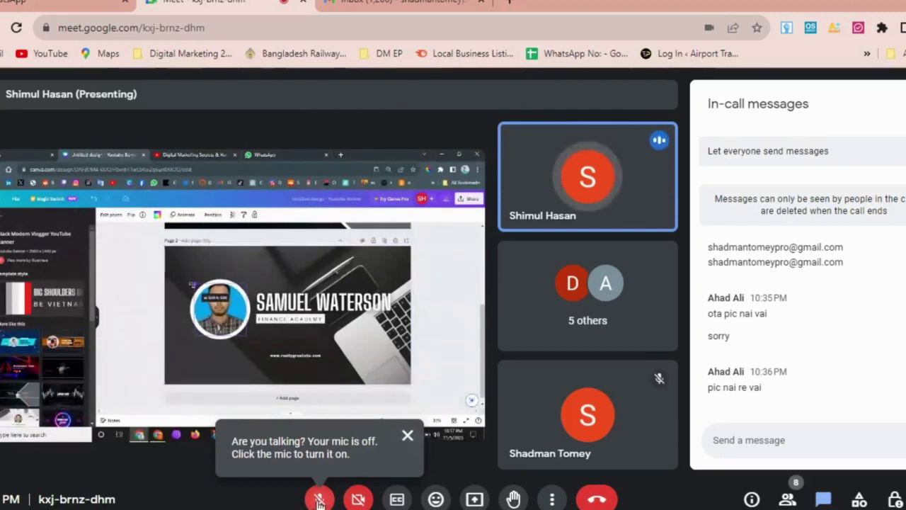
{"action": "left_click", "coordinate": [319, 500]}
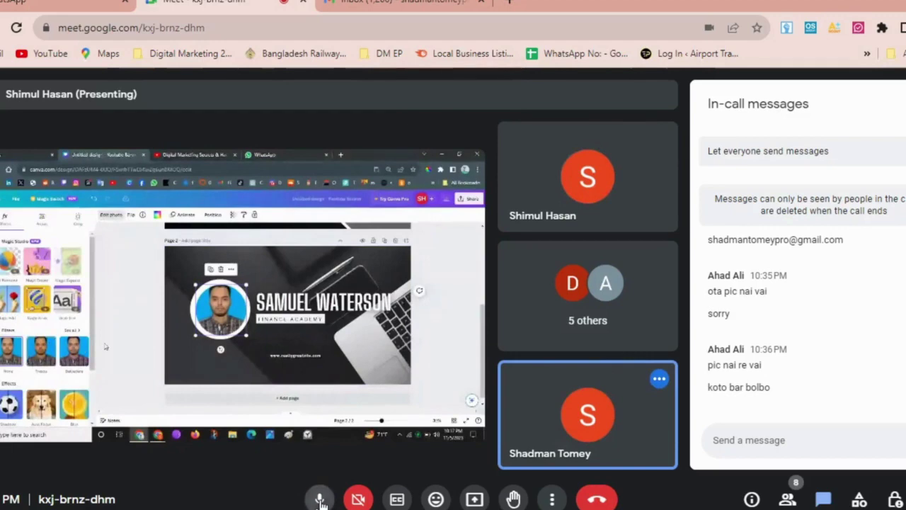
{"action": "left_click", "coordinate": [320, 500]}
Send the message "jeita hok mail kora tho jabe" in the meeting chat.
{"action": "left_click", "coordinate": [746, 441]}
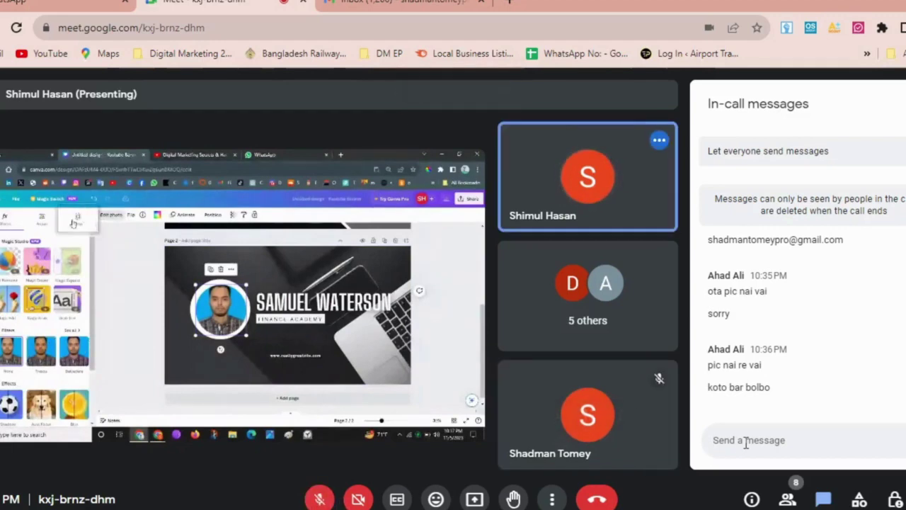
{"action": "type", "text": "jeita"}
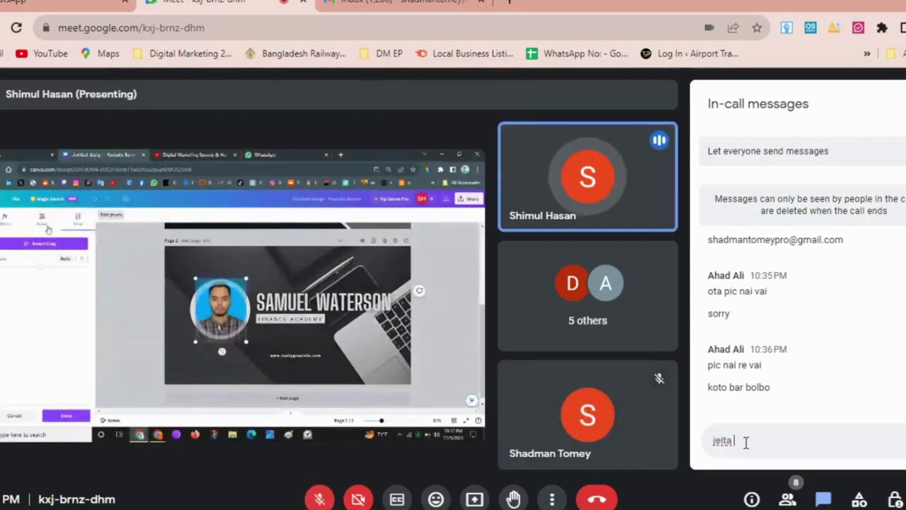
{"action": "type", "text": " hok"}
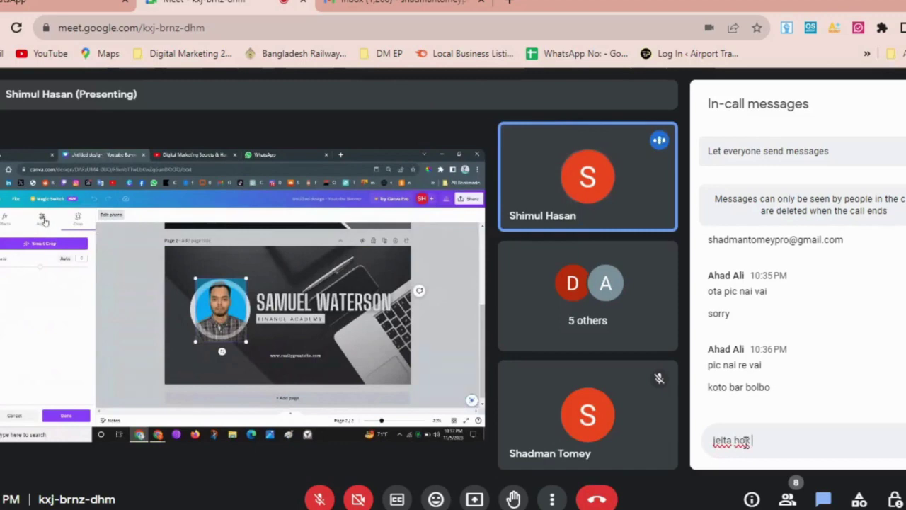
{"action": "type", "text": " mail kora"}
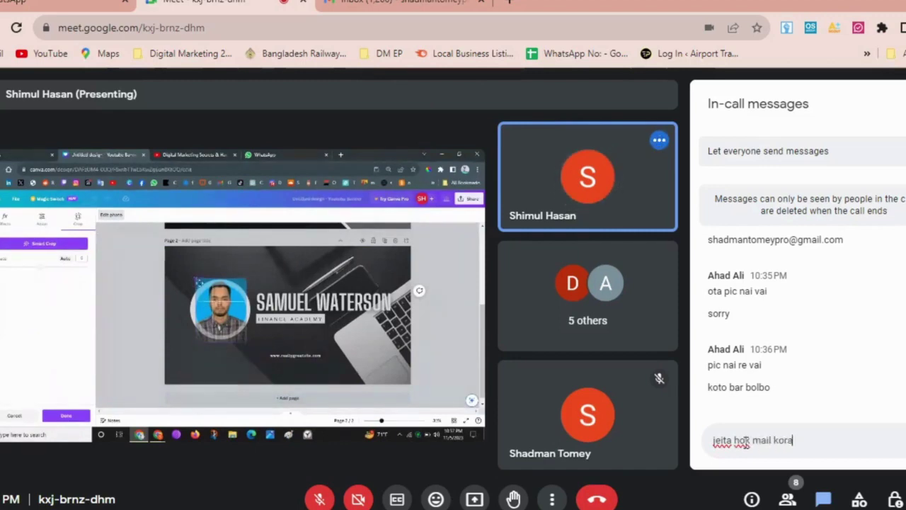
{"action": "type", "text": " tho jabe"}
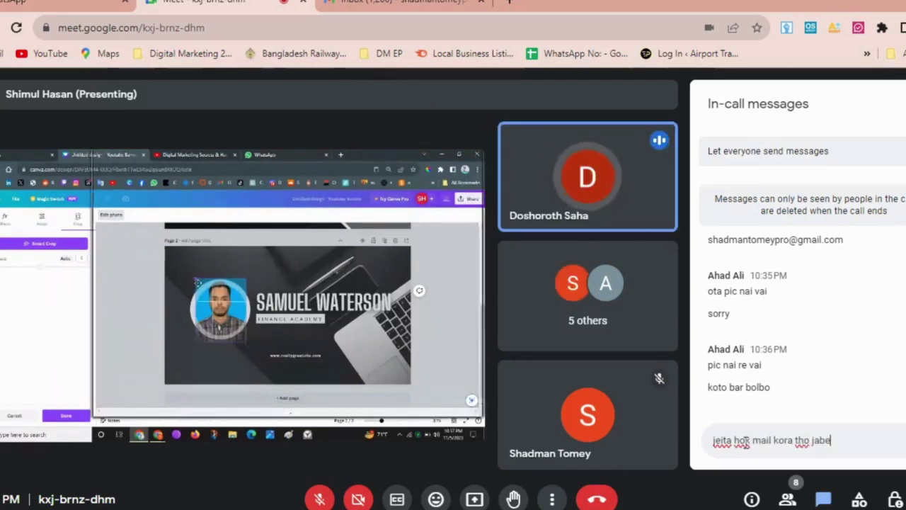
{"action": "key", "text": "Return"}
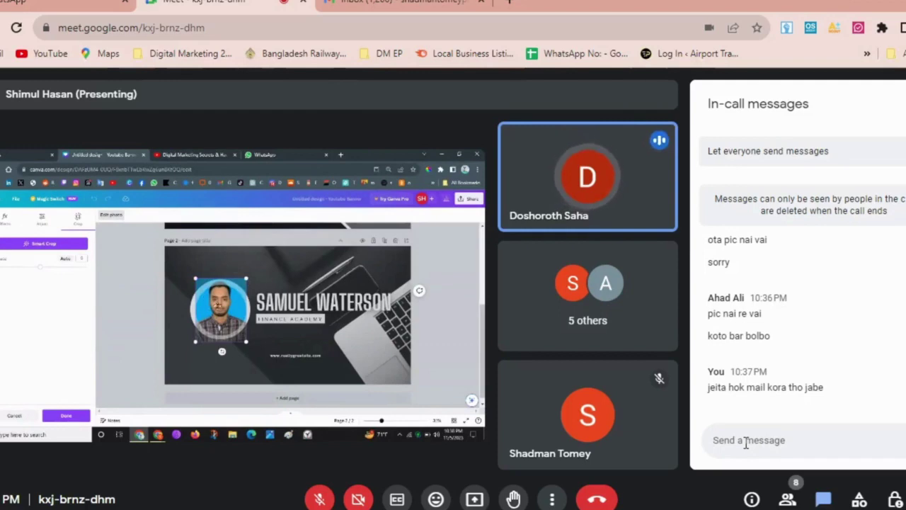
Unmute the microphone, look through the meeting's participant list and return to the in-call messages.
{"action": "left_click", "coordinate": [322, 499]}
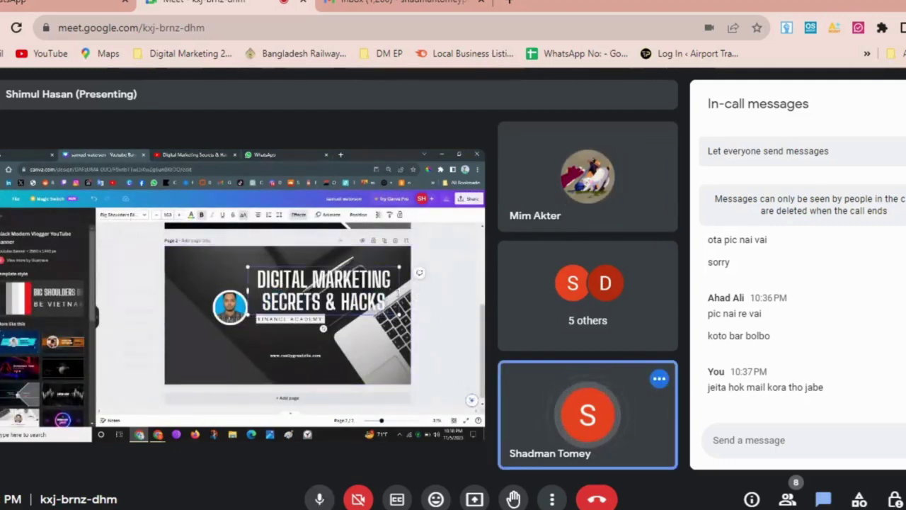
{"action": "left_click", "coordinate": [787, 498]}
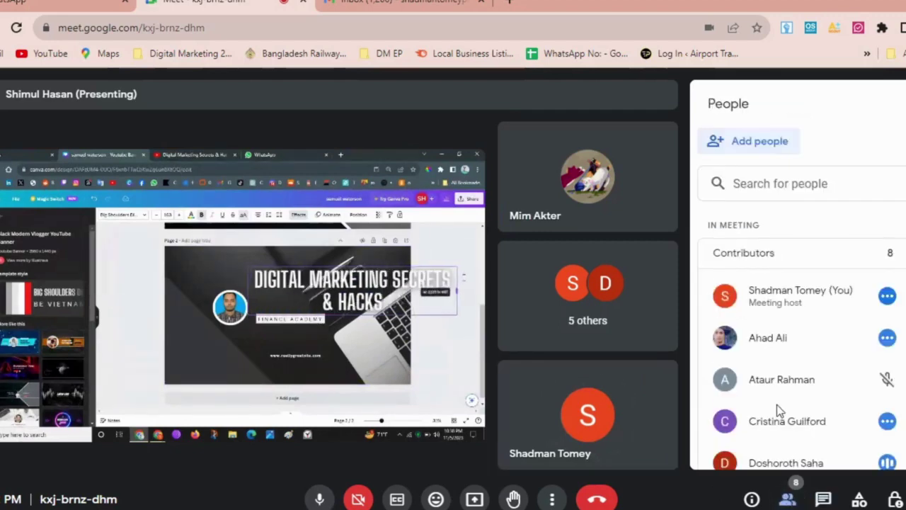
{"action": "scroll", "coordinate": [777, 404], "scroll_direction": "down", "scroll_amount": 1}
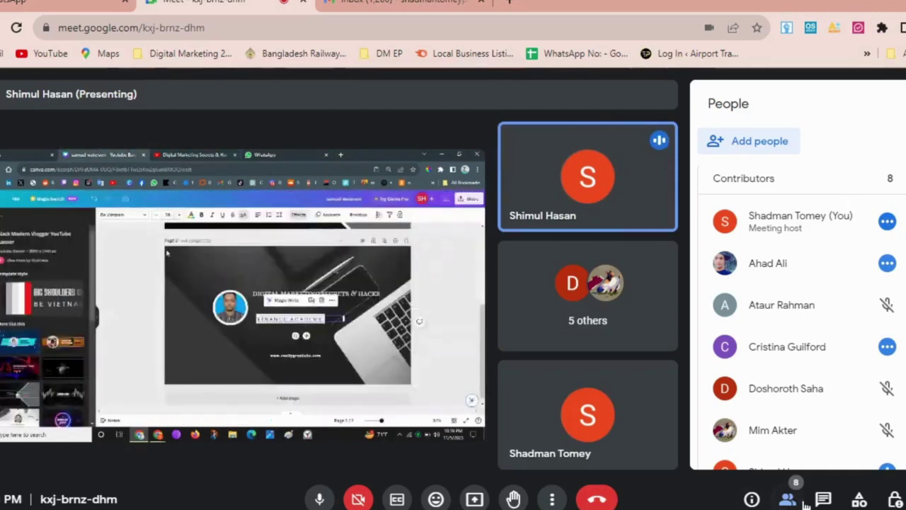
{"action": "left_click", "coordinate": [826, 499]}
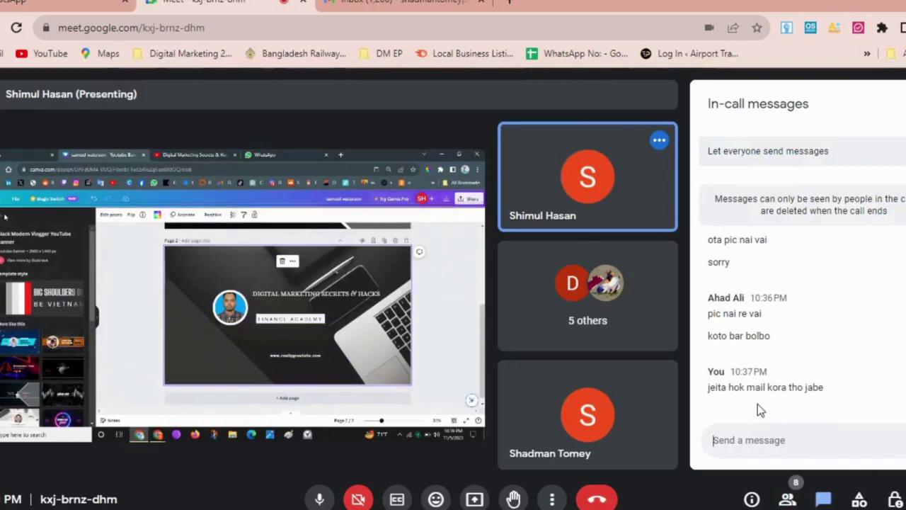
Check Gmail again by refreshing the inbox, and go back to the Google Meet call.
{"action": "left_click", "coordinate": [436, 5]}
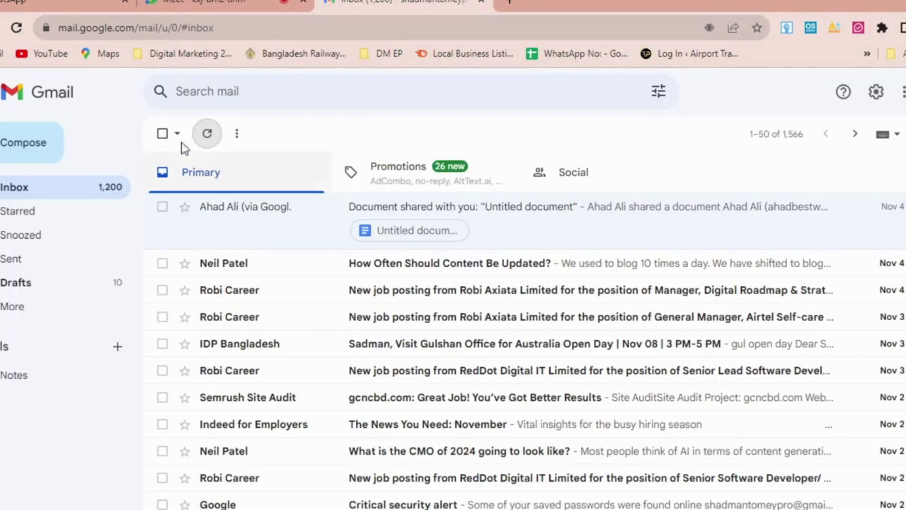
{"action": "left_click", "coordinate": [214, 138]}
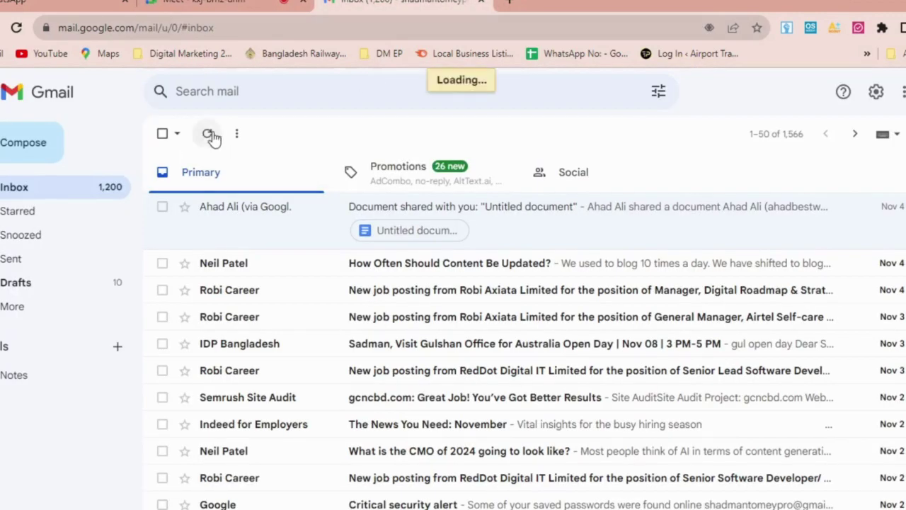
{"action": "left_click", "coordinate": [219, 5]}
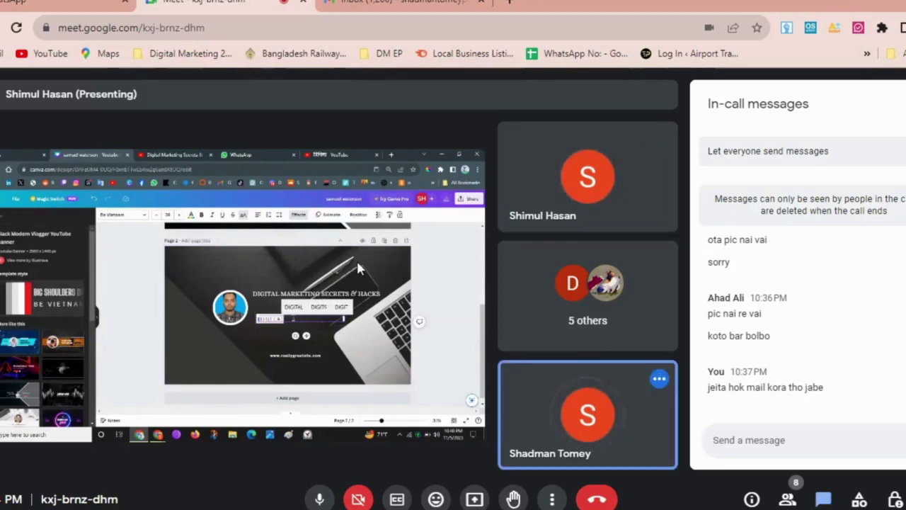
Mute the microphone during the presentation, toggle it briefly, and turn it back on to speak.
{"action": "left_click", "coordinate": [750, 439]}
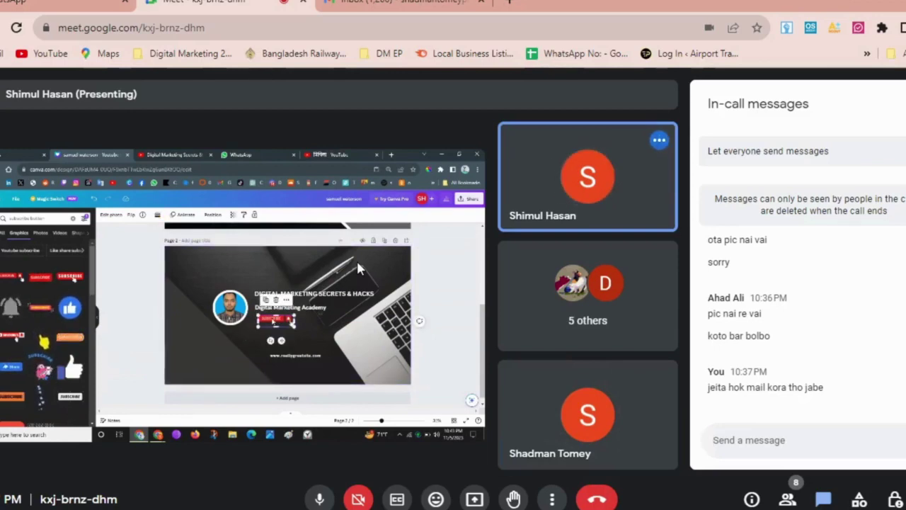
{"action": "key", "text": "ctrl+d"}
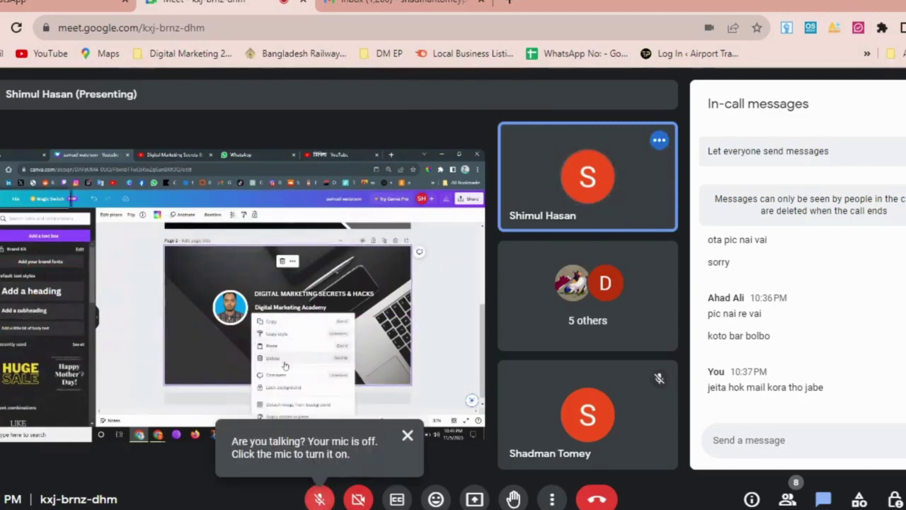
{"action": "key", "text": "ctrl+d"}
{"action": "key", "text": "ctrl+d"}
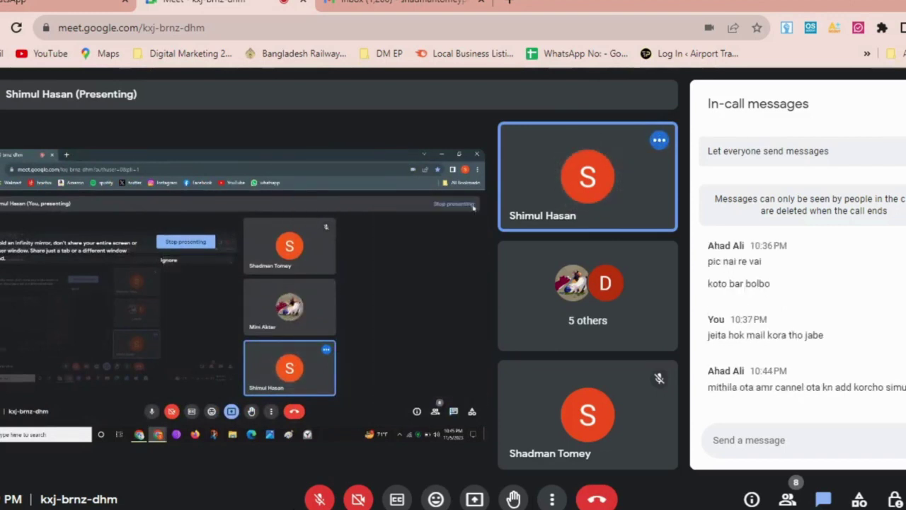
{"action": "left_click", "coordinate": [311, 500]}
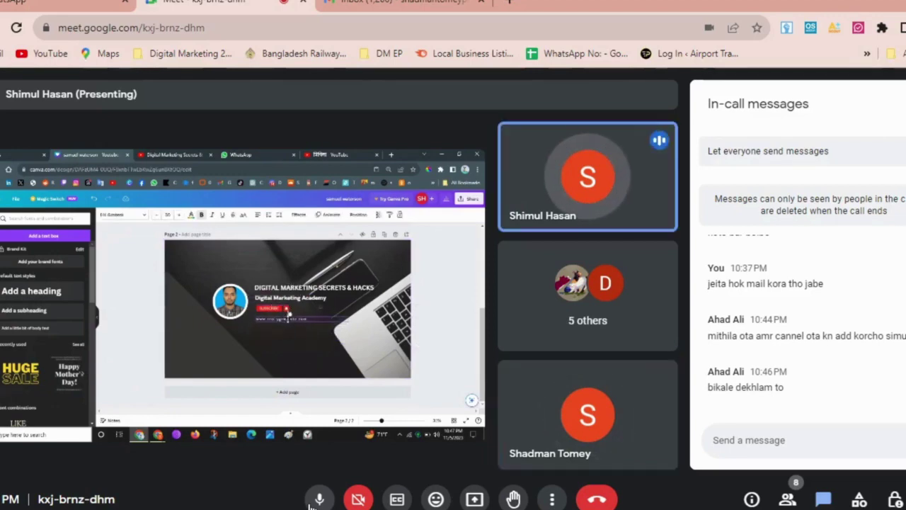
Look up the address executiveplus.co.uk in a new browser tab and send "xecutiveplus.co.uk" in the meeting chat.
{"action": "left_click", "coordinate": [509, 3]}
{"action": "type", "text": "executiveplus.co.uk"}
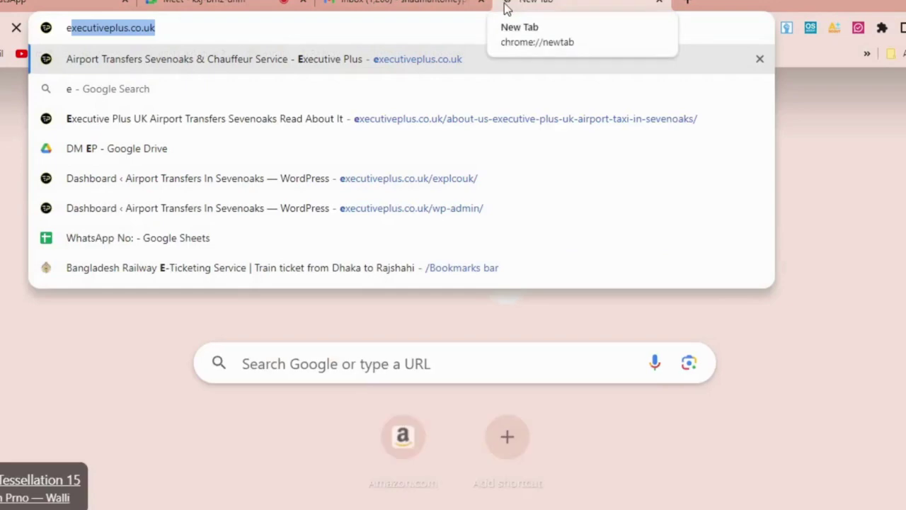
{"action": "left_click", "coordinate": [397, 3]}
{"action": "left_click", "coordinate": [213, 3]}
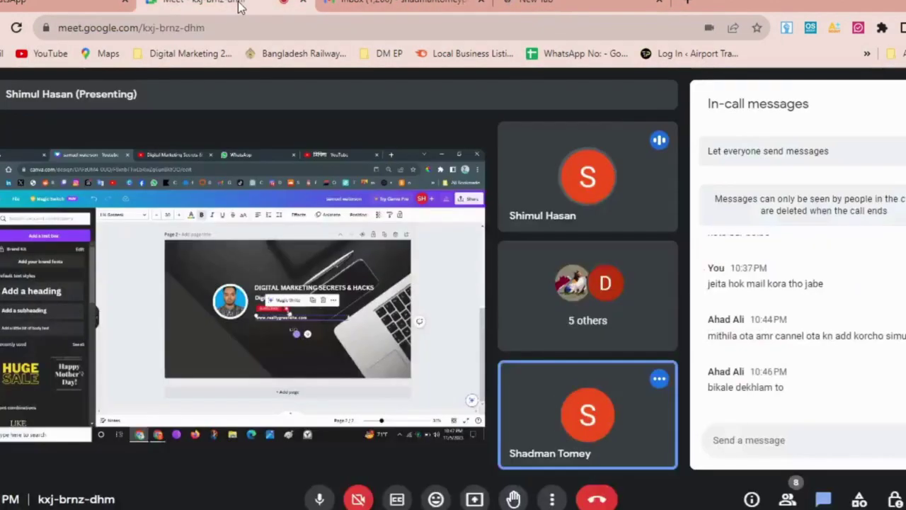
{"action": "left_click", "coordinate": [731, 446]}
{"action": "type", "text": "xecutiveplus.co.uk"}
{"action": "key", "text": "Return"}
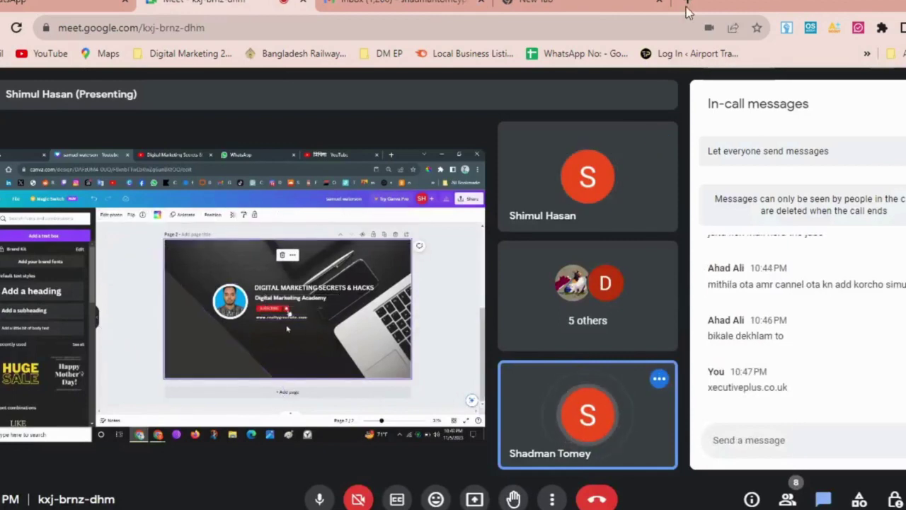
Copy the full website address from the new tab and send "executiveplus.co.uk" in the meeting chat.
{"action": "left_click", "coordinate": [566, 6]}
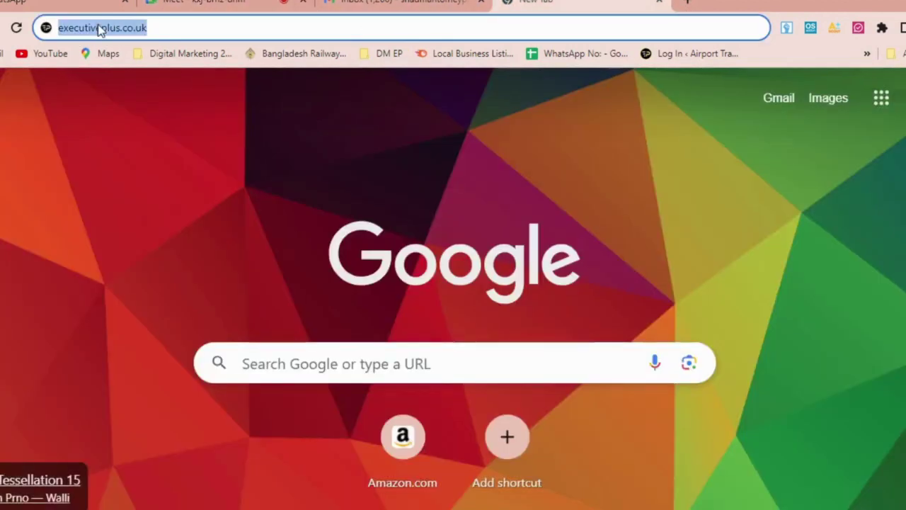
{"action": "left_click", "coordinate": [113, 10]}
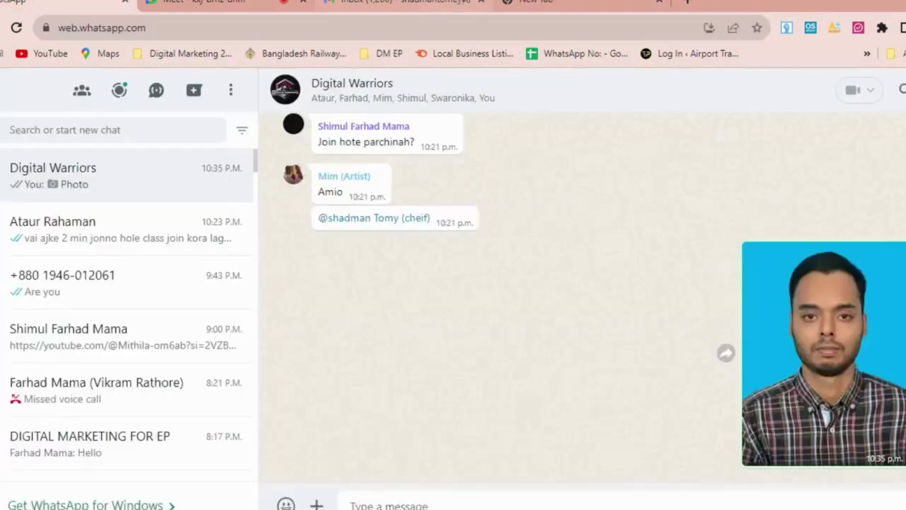
{"action": "left_click", "coordinate": [396, 4]}
{"action": "left_click", "coordinate": [213, 4]}
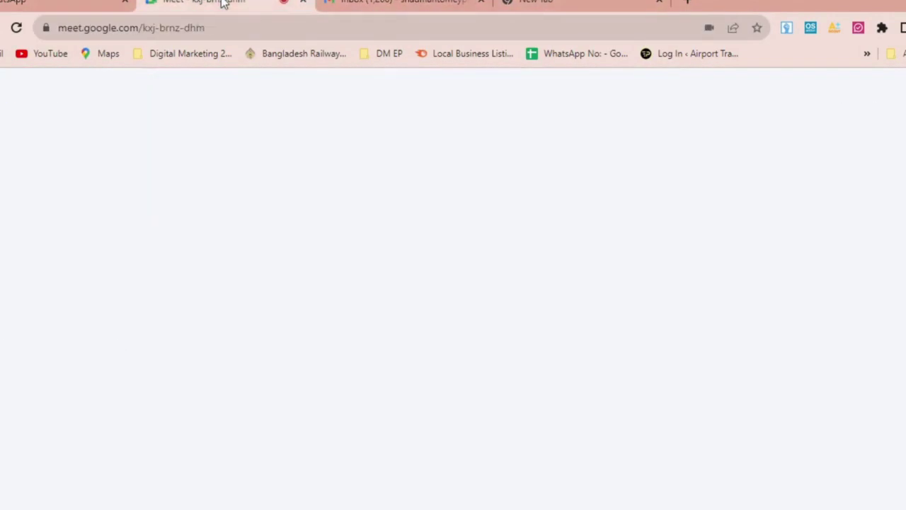
{"action": "type", "text": "executiveplus.co.uk"}
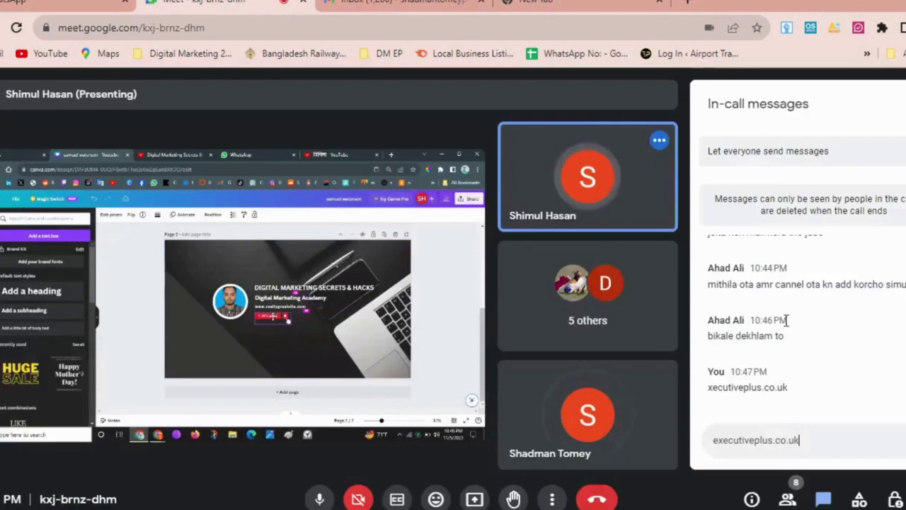
{"action": "key", "text": "Return"}
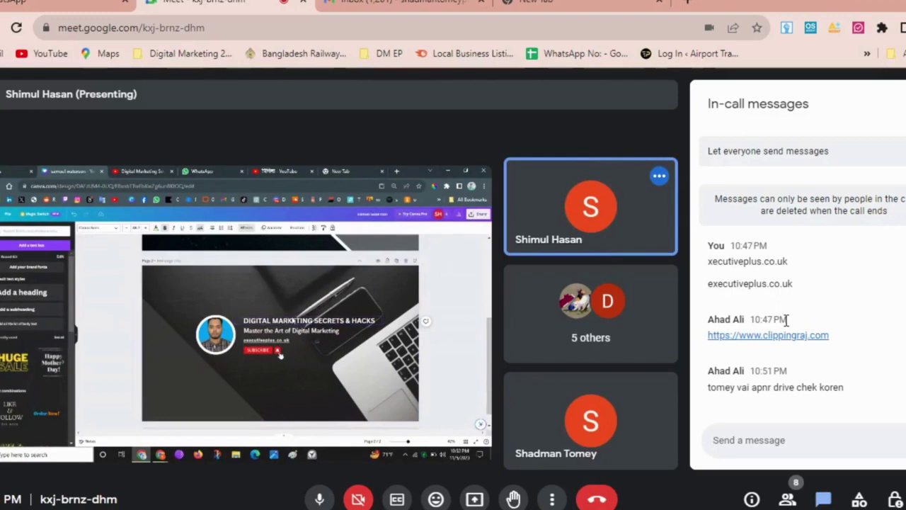
Reply "ok" in the meeting chat and open the shared Drive folder from the newest Gmail invitation.
{"action": "key", "text": "Return"}
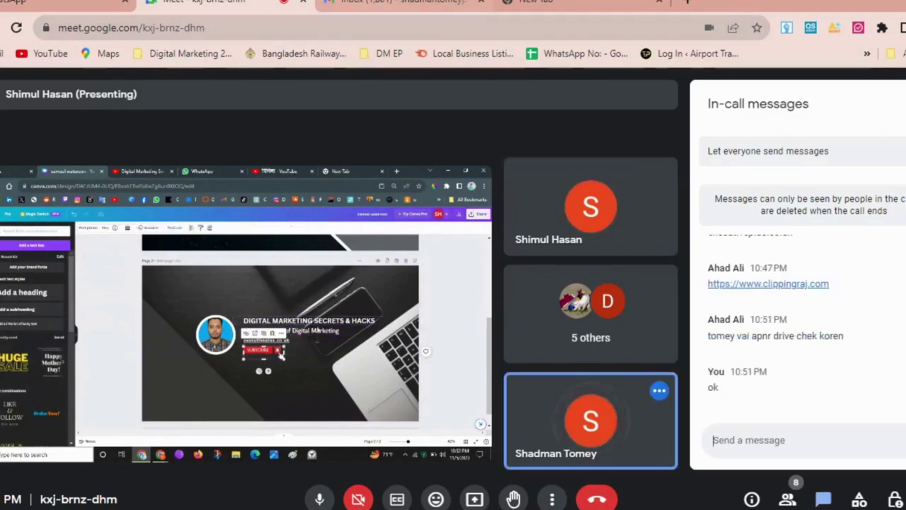
{"action": "left_click", "coordinate": [328, 9]}
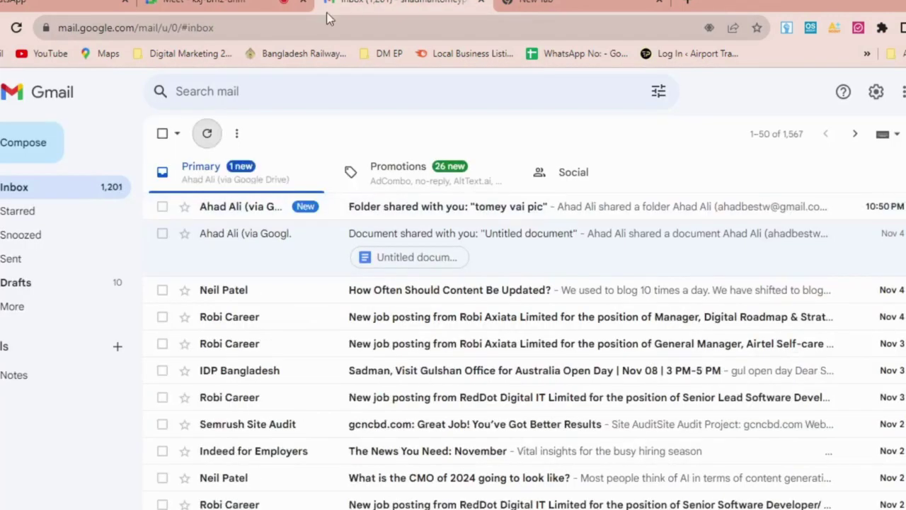
{"action": "left_click", "coordinate": [433, 206]}
{"action": "scroll", "coordinate": [425, 340], "scroll_direction": "down", "scroll_amount": 3}
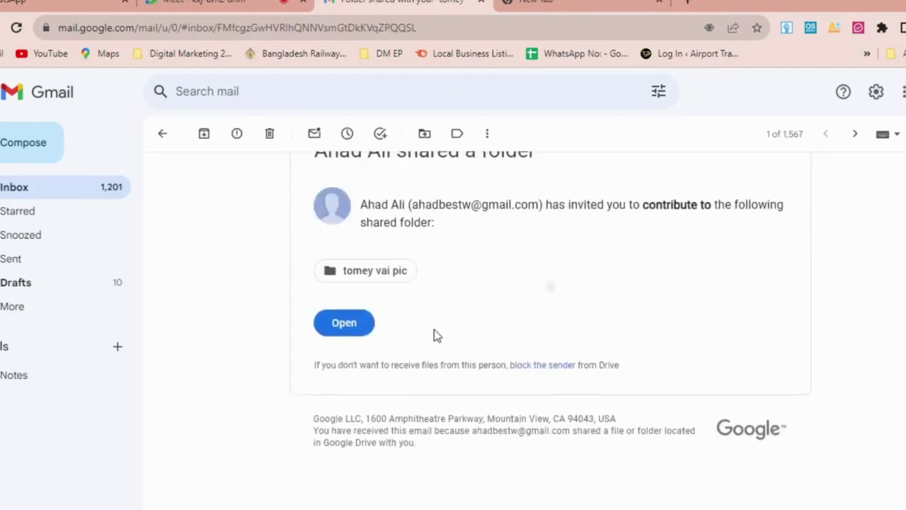
{"action": "scroll", "coordinate": [423, 366], "scroll_direction": "up", "scroll_amount": 2}
{"action": "left_click", "coordinate": [344, 385]}
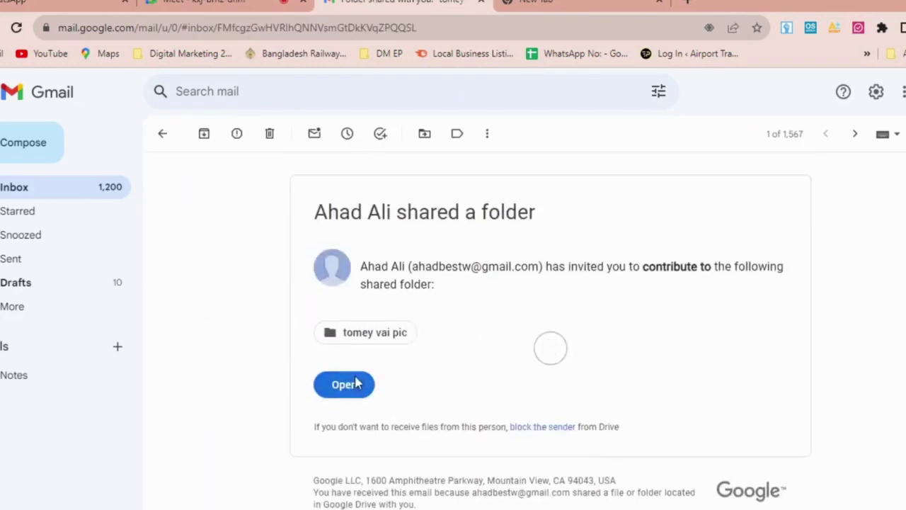
Glance at the Google Meet call, switch to the shared Drive folder and close the unused new tab.
{"action": "key", "text": "ctrl+shift+Tab"}
{"action": "key", "text": "ctrl+shift+Tab"}
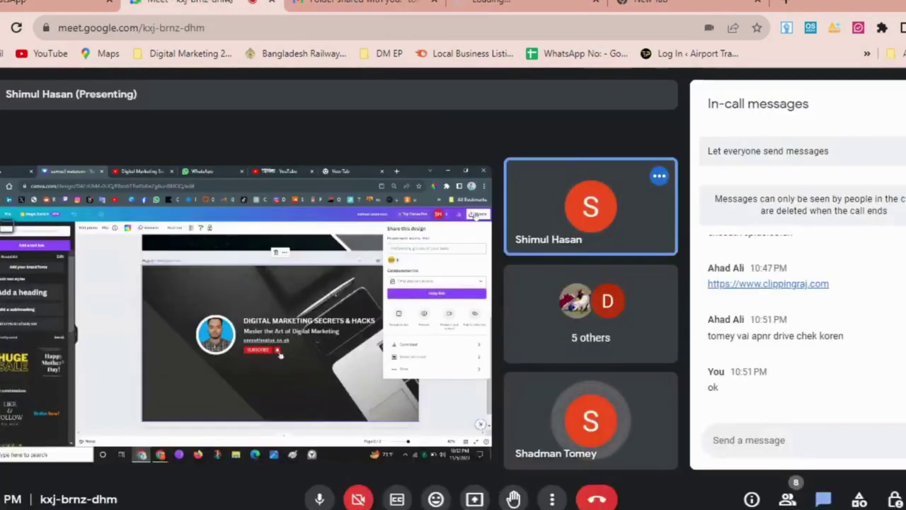
{"action": "left_click", "coordinate": [517, 3]}
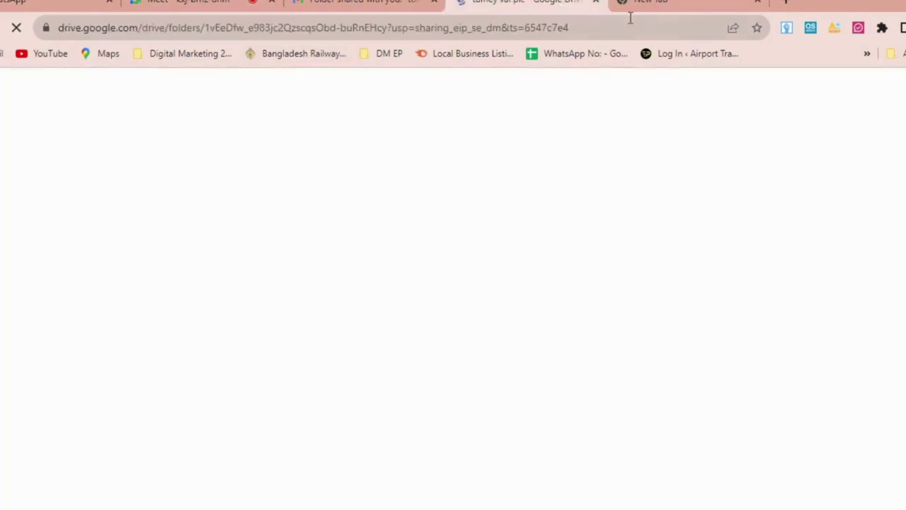
{"action": "left_click", "coordinate": [755, 4]}
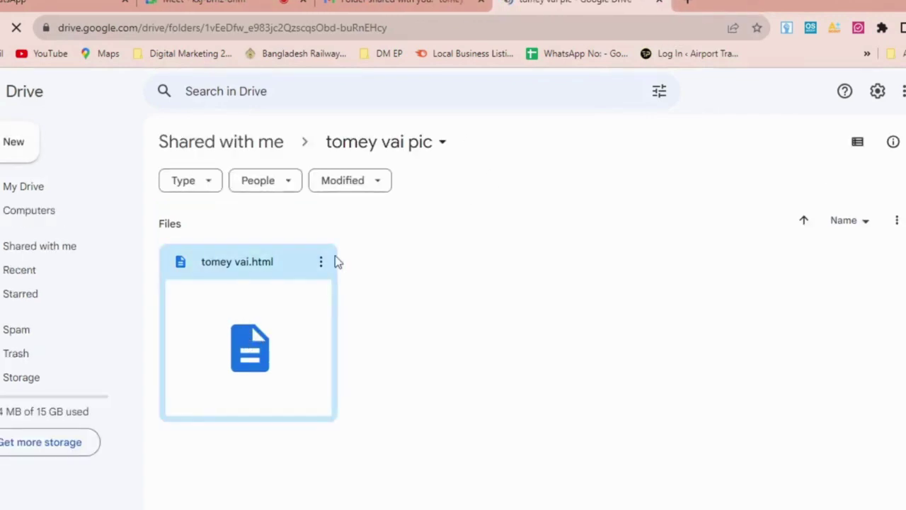
Preview the HTML file in the shared folder, close Google Drive and return to the Google Meet call.
{"action": "left_click", "coordinate": [248, 359]}
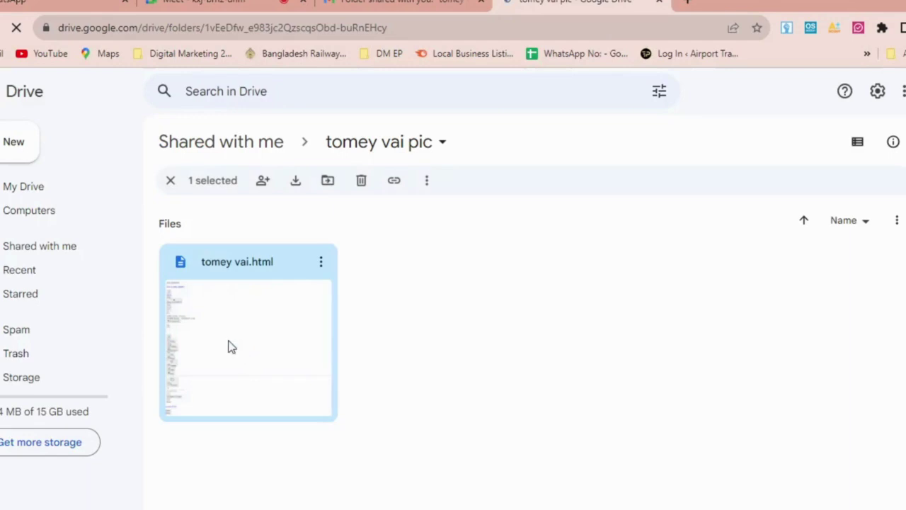
{"action": "double_click", "coordinate": [232, 347]}
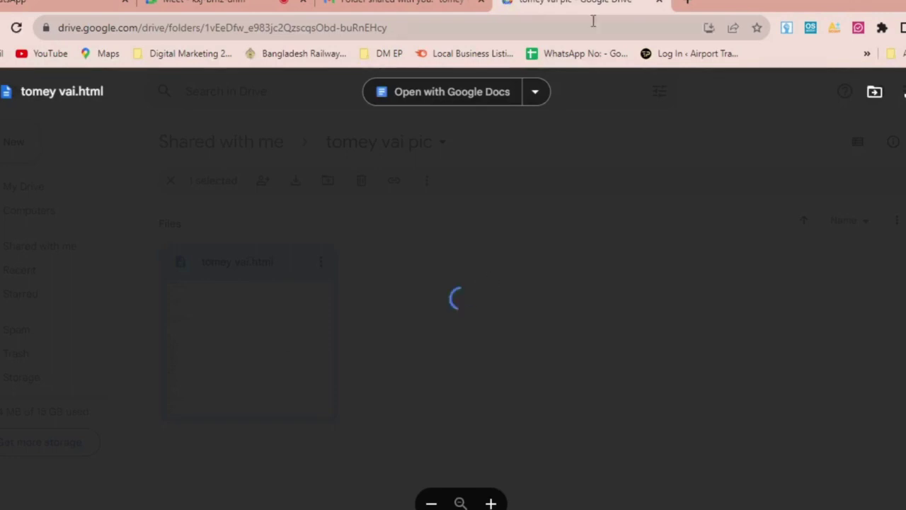
{"action": "left_click", "coordinate": [657, 4]}
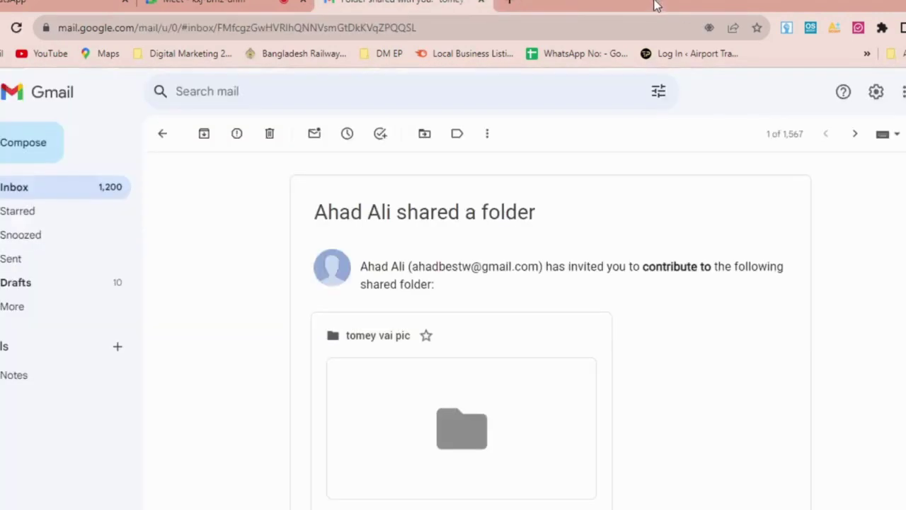
{"action": "key", "text": "ctrl+shift+Tab"}
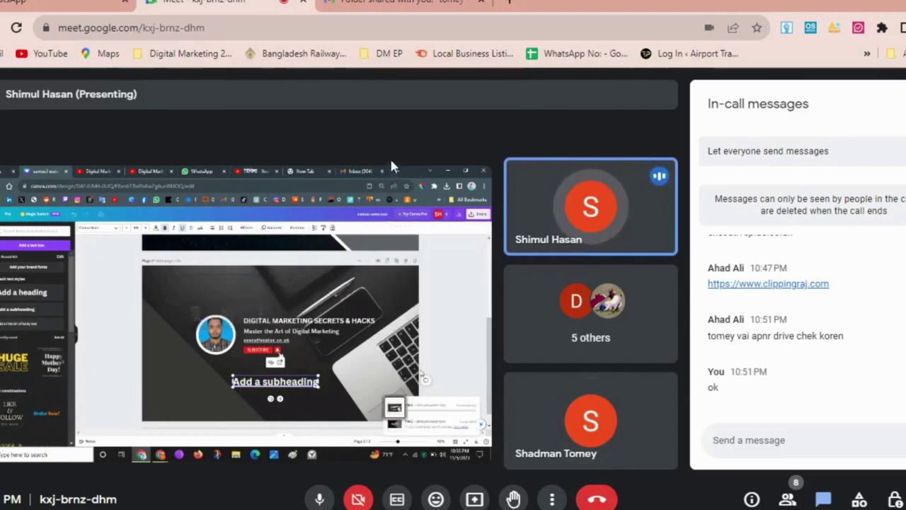
Open the shared folder from the newest Gmail invitation and preview its "Black and Yellow" banner image.
{"action": "left_click", "coordinate": [403, 3]}
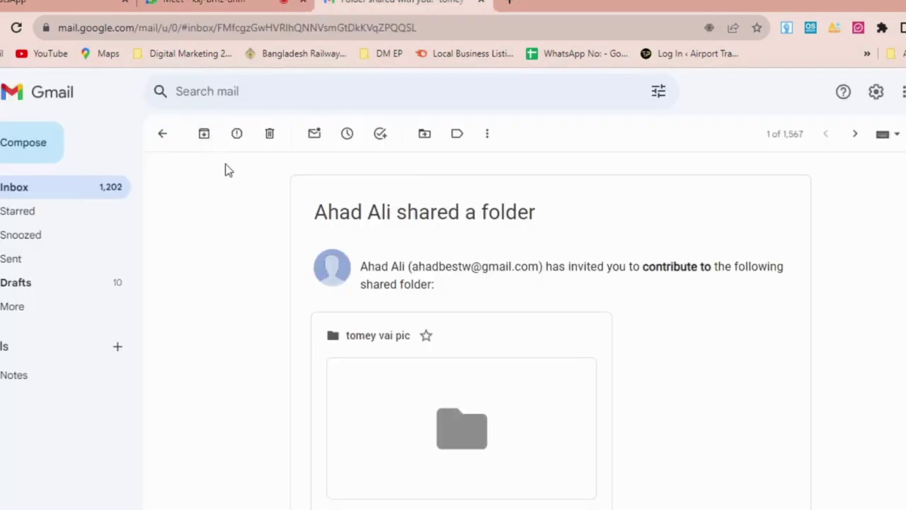
{"action": "left_click", "coordinate": [162, 134]}
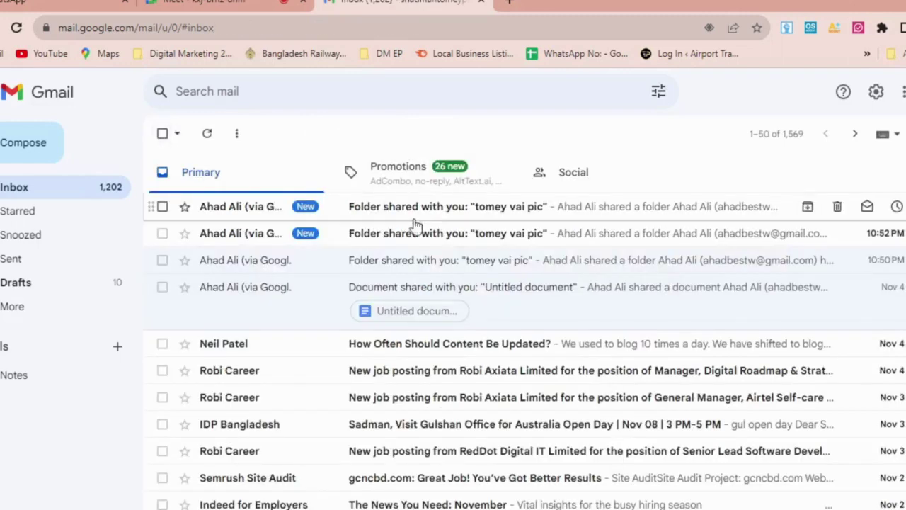
{"action": "left_click", "coordinate": [439, 216]}
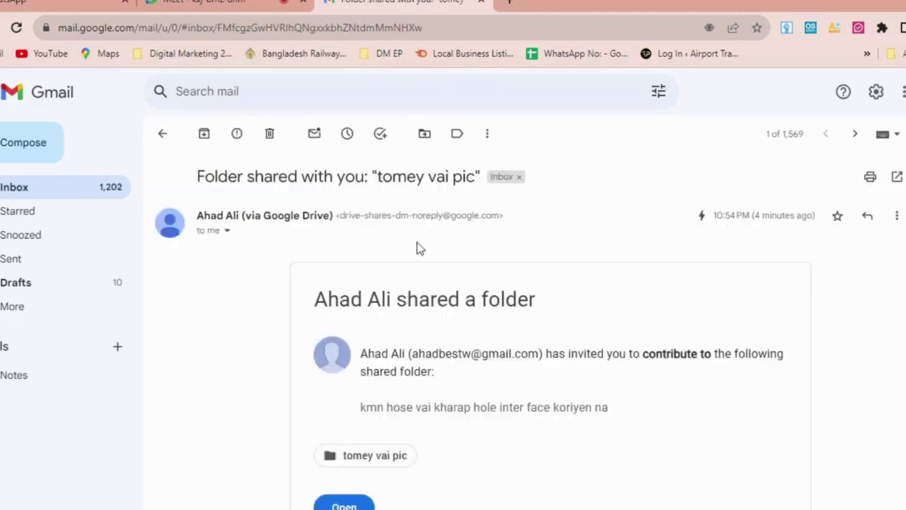
{"action": "scroll", "coordinate": [421, 298], "scroll_direction": "down", "scroll_amount": 3}
{"action": "left_click", "coordinate": [352, 369]}
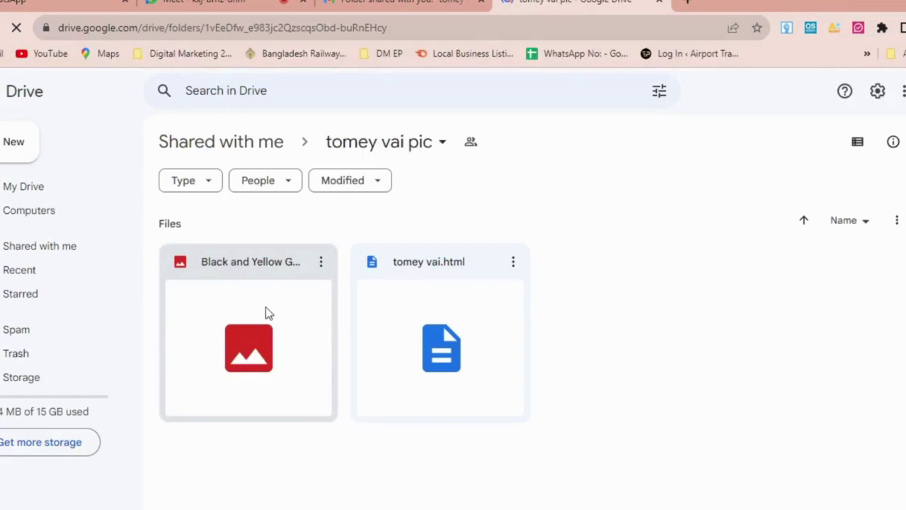
{"action": "left_click", "coordinate": [267, 312]}
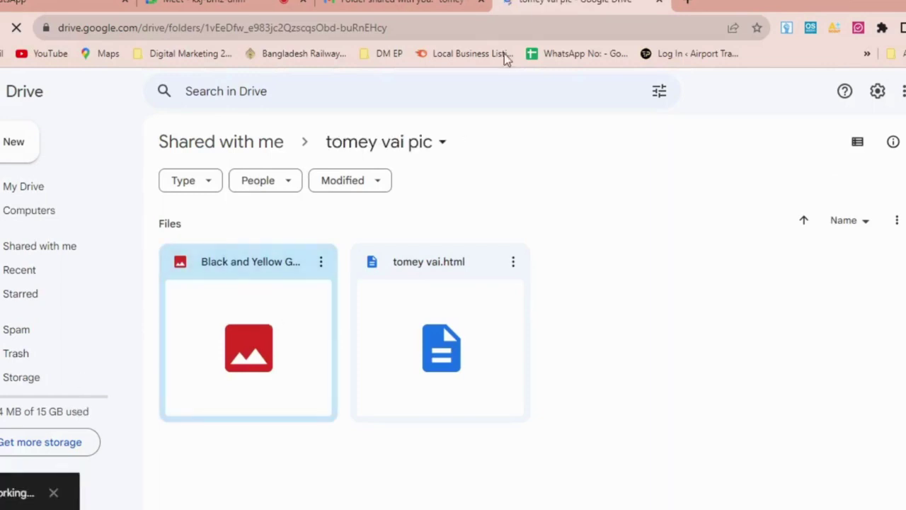
{"action": "key", "text": "Return"}
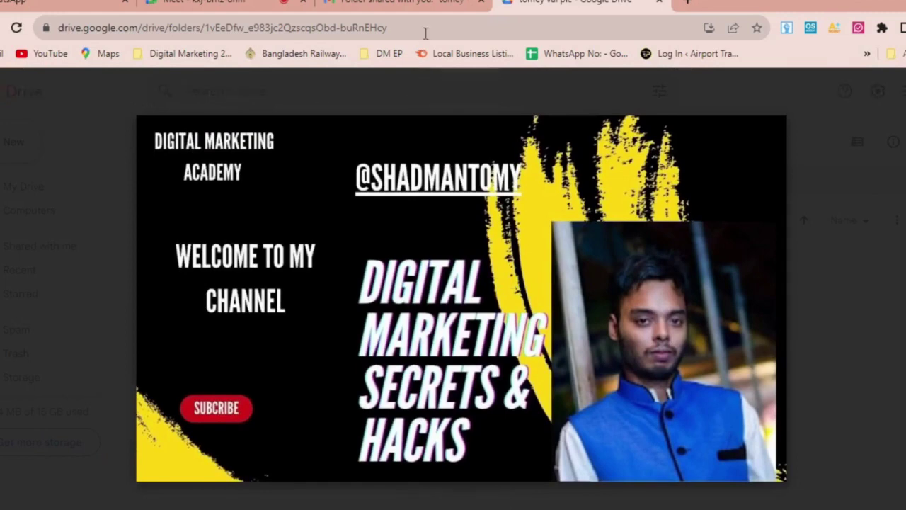
Return to the Google Meet call and check the presenter's screen against the Gmail invitation.
{"action": "left_click", "coordinate": [401, 2]}
{"action": "left_click", "coordinate": [271, 3]}
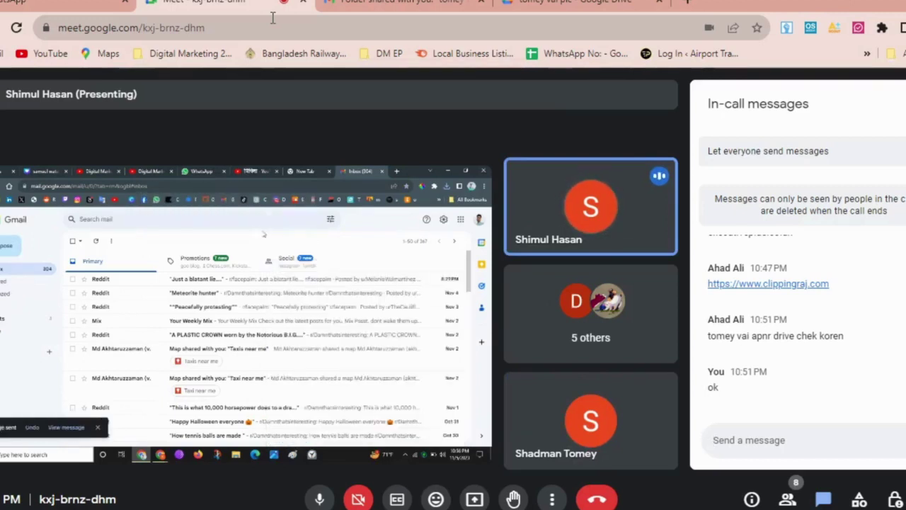
{"action": "left_click", "coordinate": [354, 4]}
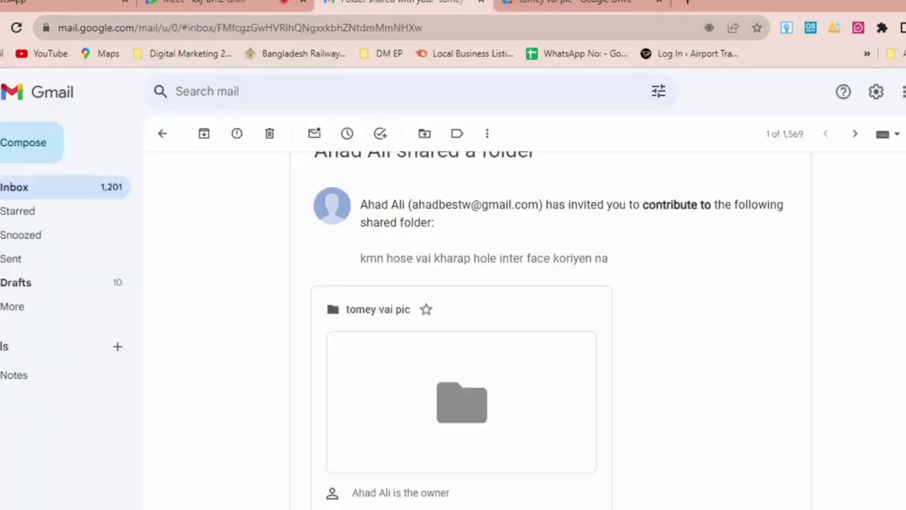
{"action": "left_click", "coordinate": [226, 2]}
{"action": "left_click", "coordinate": [370, 2]}
{"action": "left_click", "coordinate": [227, 2]}
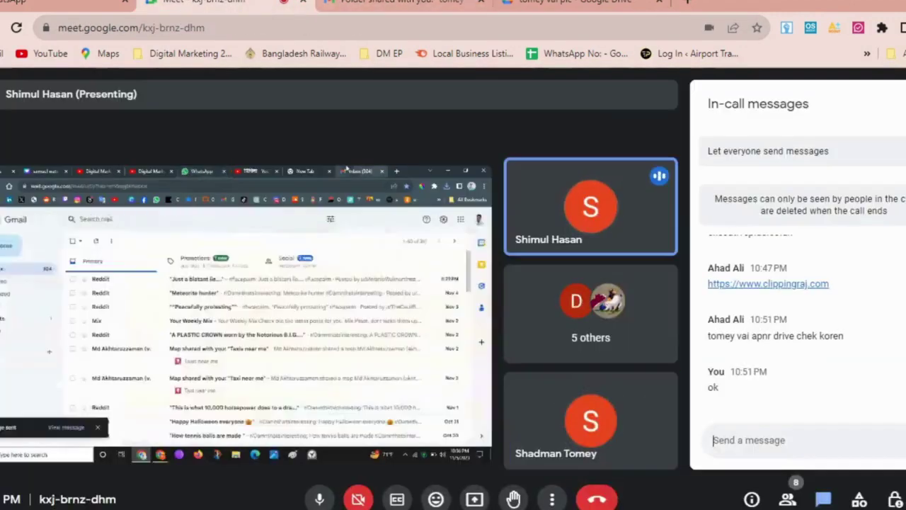
Check the Gmail inbox, open the 10:52 PM folder invitation, return to the inbox and reload it.
{"action": "left_click", "coordinate": [322, 7]}
{"action": "left_click", "coordinate": [160, 142]}
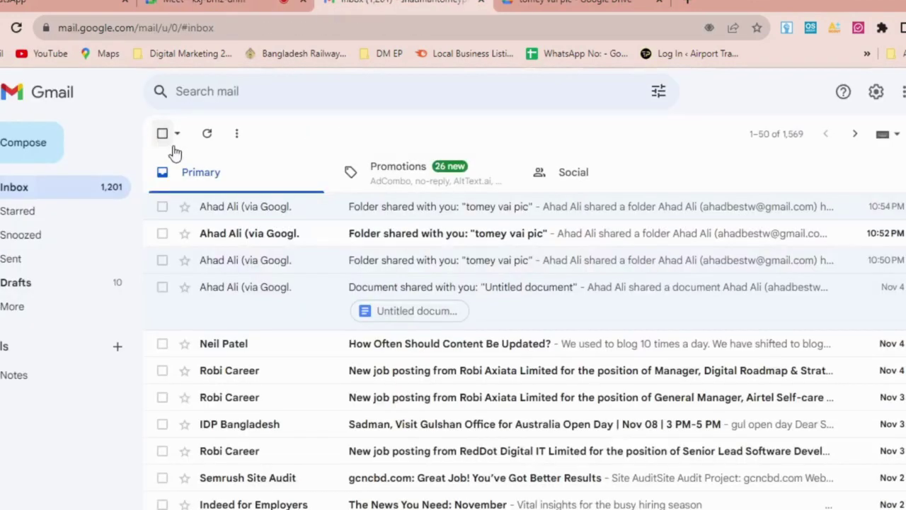
{"action": "left_click", "coordinate": [466, 241]}
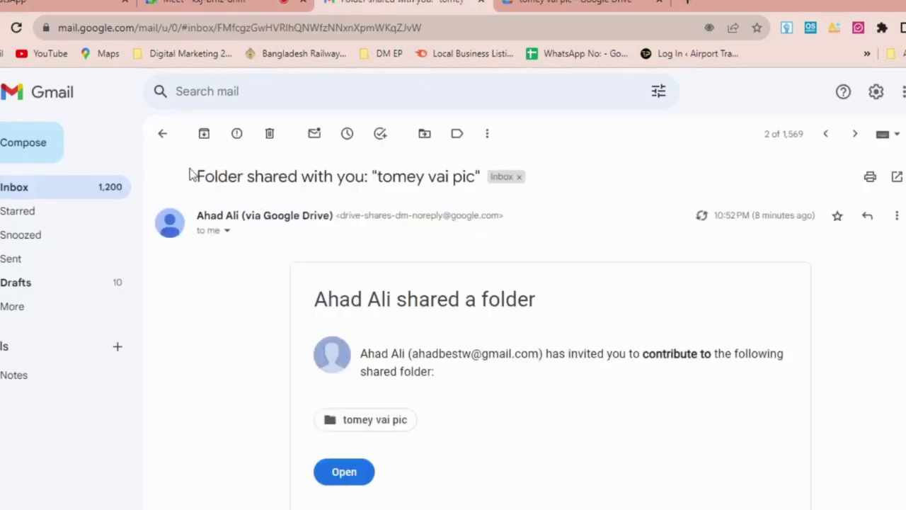
{"action": "left_click", "coordinate": [164, 134]}
{"action": "left_click", "coordinate": [17, 29]}
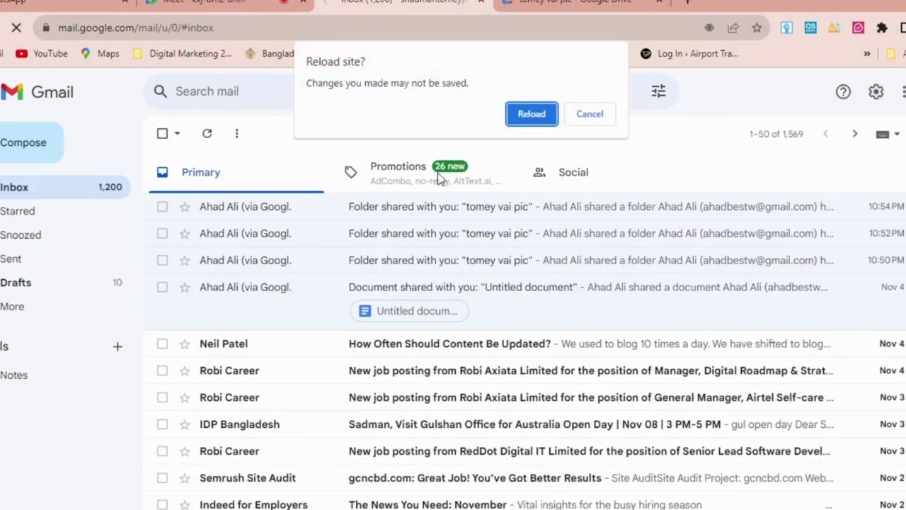
{"action": "left_click", "coordinate": [523, 121]}
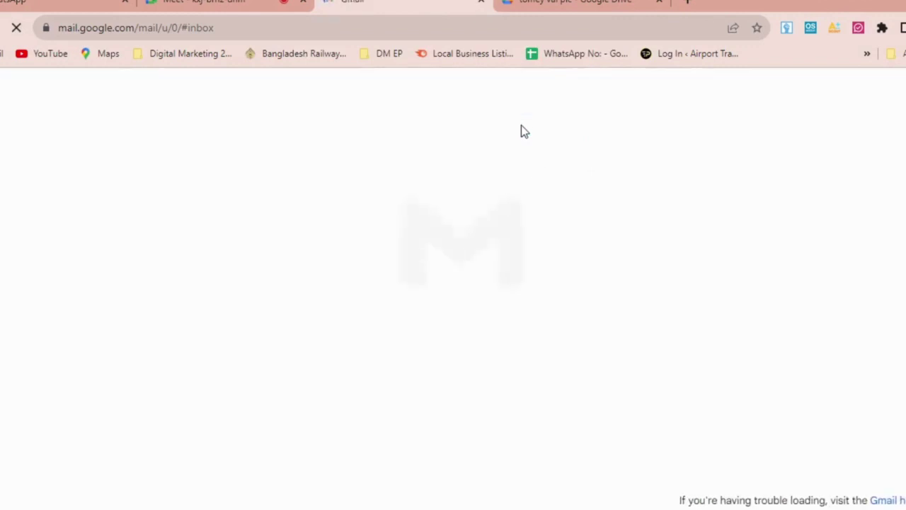
Check the presenter's screen in Google Meet and switch to the "Black and Yellow" banner preview in Google Drive.
{"action": "left_click", "coordinate": [263, 4]}
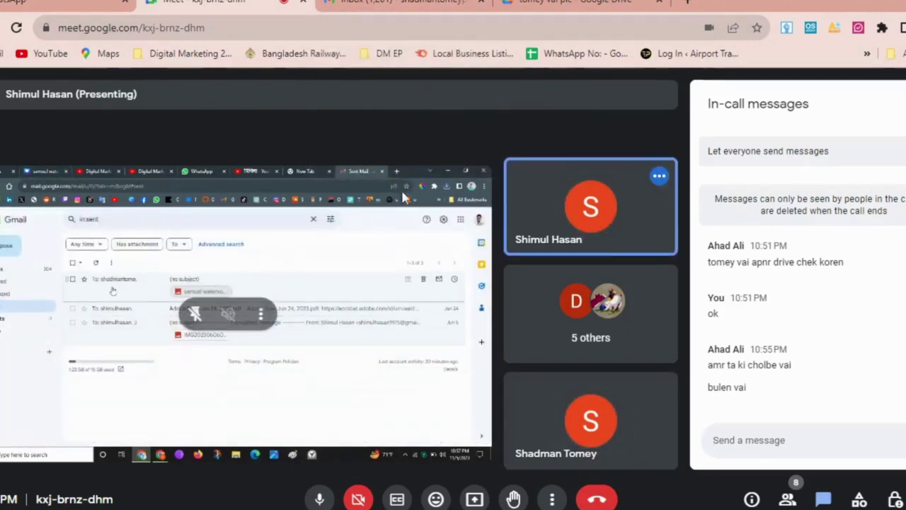
{"action": "key", "text": "ctrl+Tab"}
{"action": "key", "text": "ctrl+Tab"}
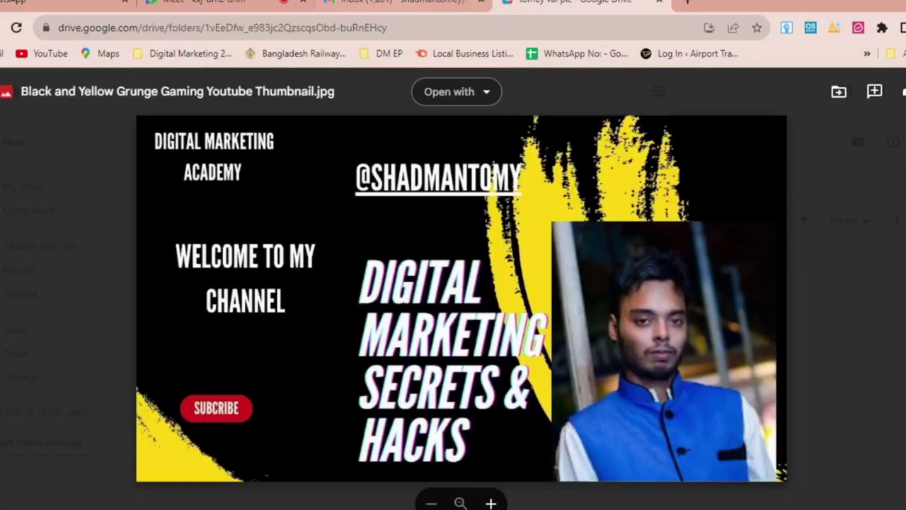
Return to the Google Meet call, review the participant list and close the side panel.
{"action": "key", "text": "ctrl+shift+Tab"}
{"action": "key", "text": "ctrl+shift+Tab"}
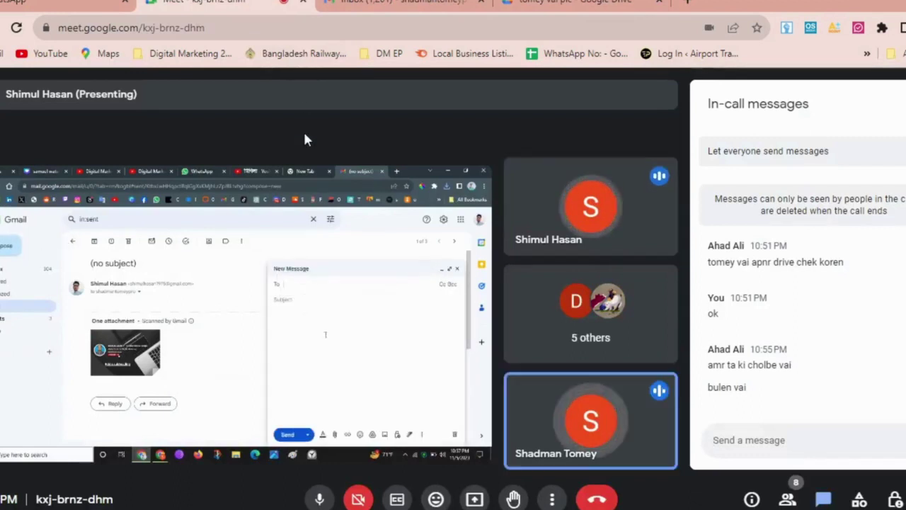
{"action": "left_click", "coordinate": [788, 499]}
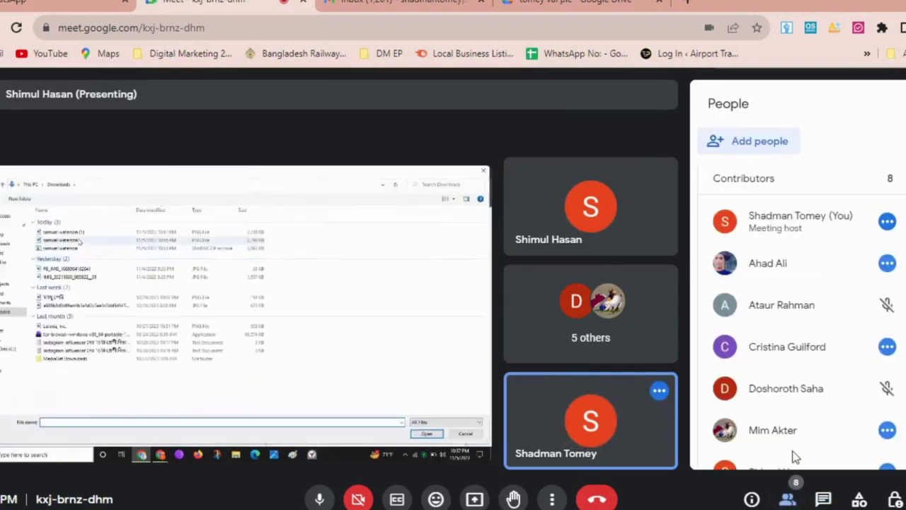
{"action": "left_click", "coordinate": [789, 499]}
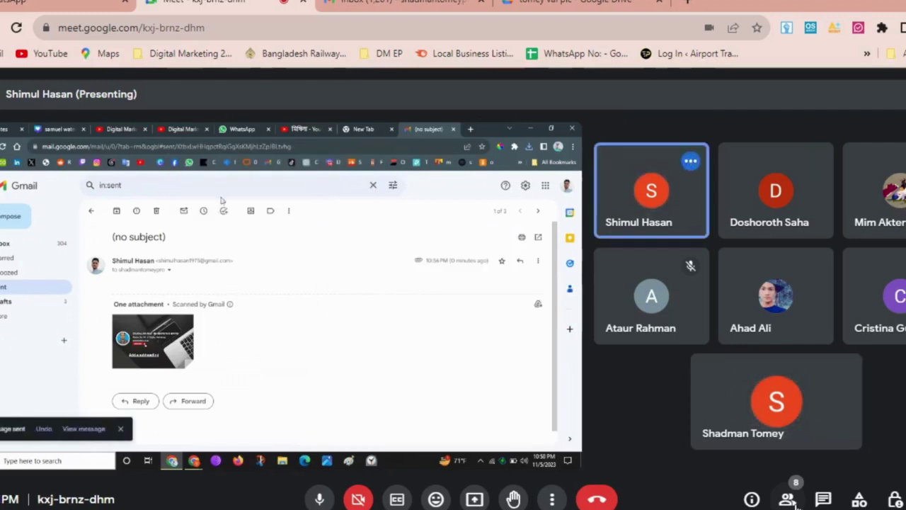
Switch to Gmail, open the newest email with no subject and download its attached banner PNG.
{"action": "left_click", "coordinate": [400, 3]}
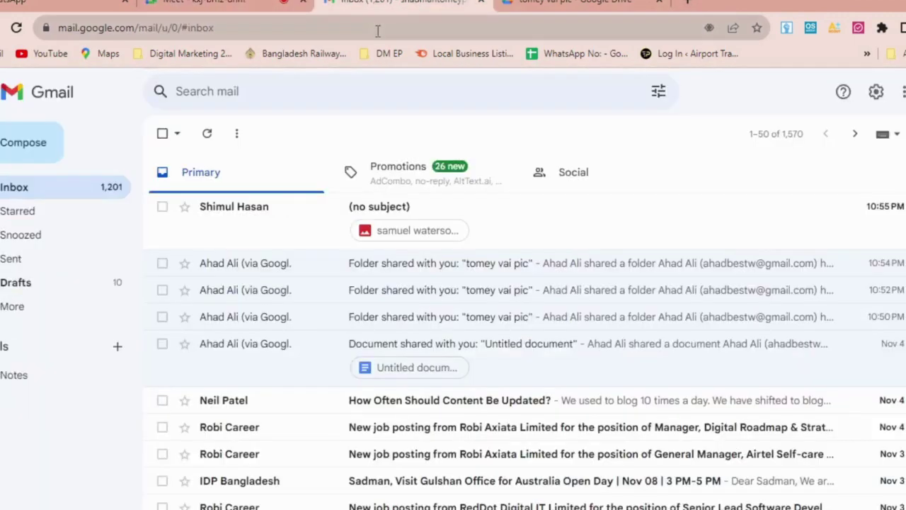
{"action": "left_click", "coordinate": [398, 220]}
{"action": "mouse_move", "coordinate": [319, 375]}
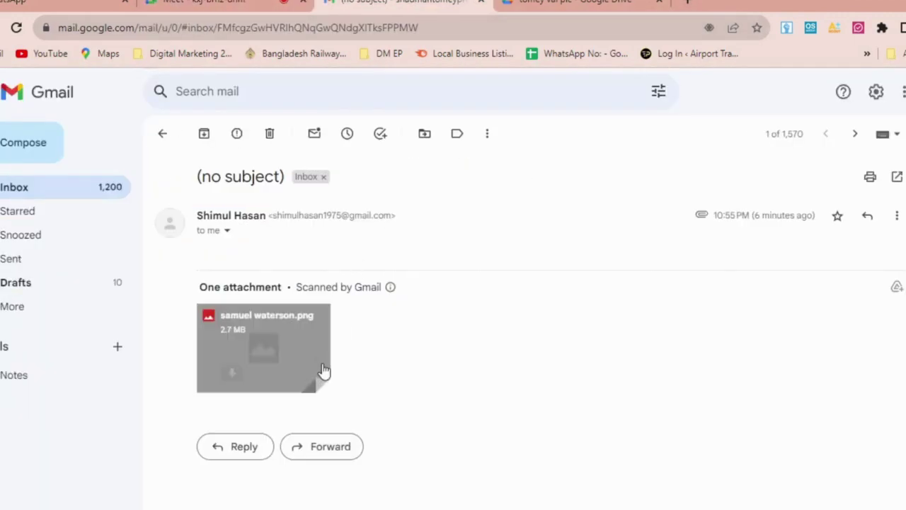
{"action": "left_click", "coordinate": [230, 377]}
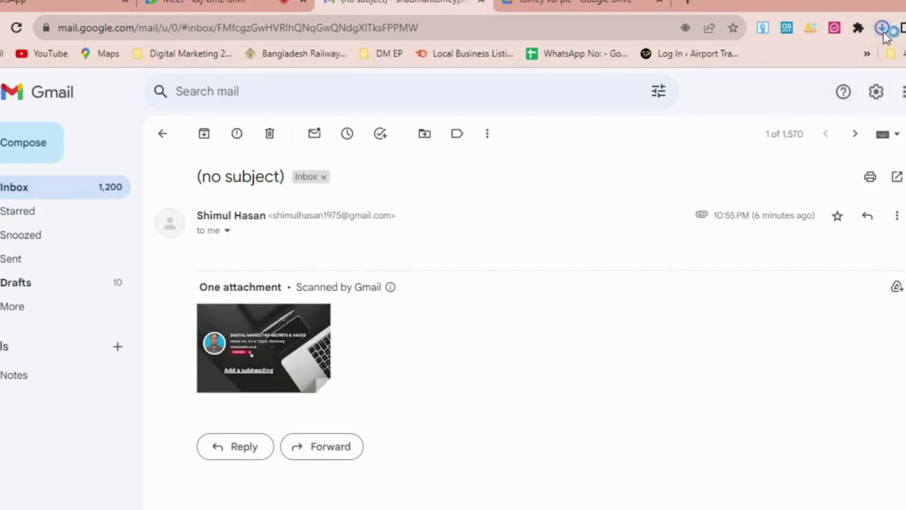
Open the downloaded banner PNG, inspect it up close and in full, and close the image viewer.
{"action": "left_click", "coordinate": [882, 30]}
{"action": "left_click", "coordinate": [883, 30]}
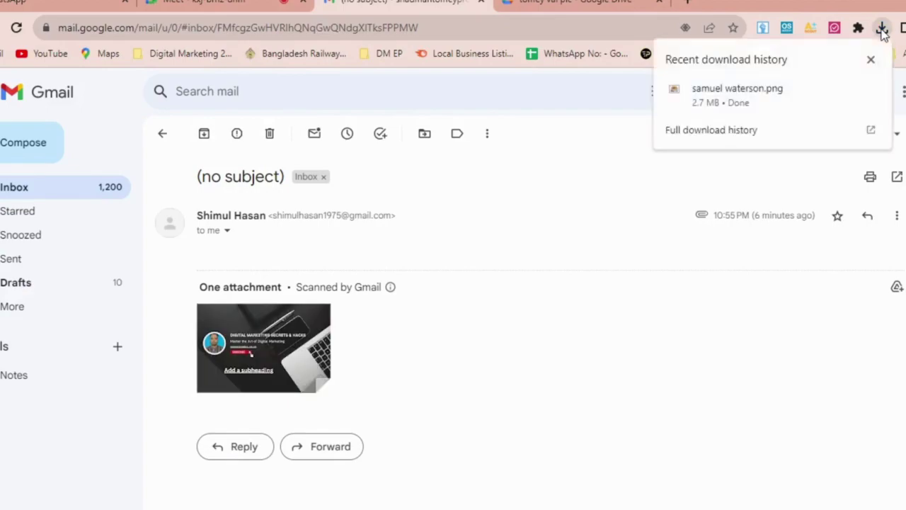
{"action": "left_click", "coordinate": [745, 99]}
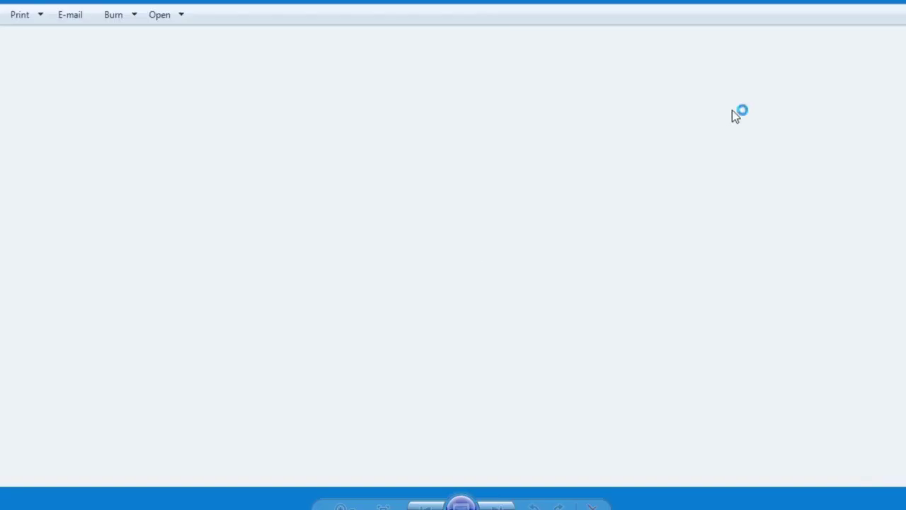
{"action": "scroll", "coordinate": [753, 158], "scroll_direction": "up", "scroll_amount": 3}
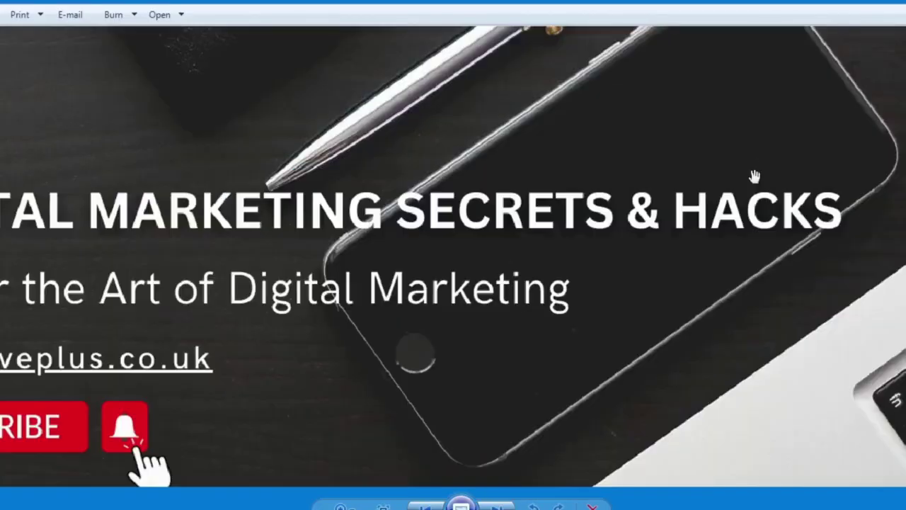
{"action": "scroll", "coordinate": [755, 176], "scroll_direction": "down", "scroll_amount": 3}
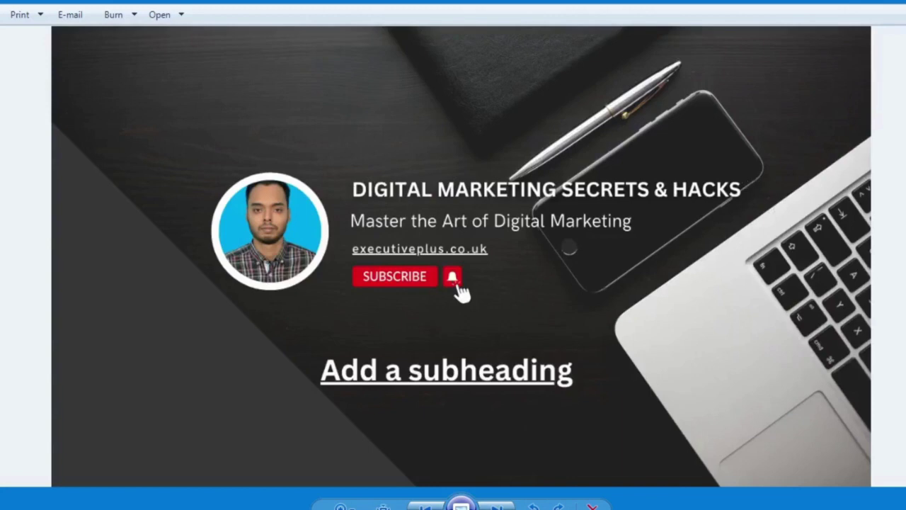
{"action": "key", "text": "alt+F4"}
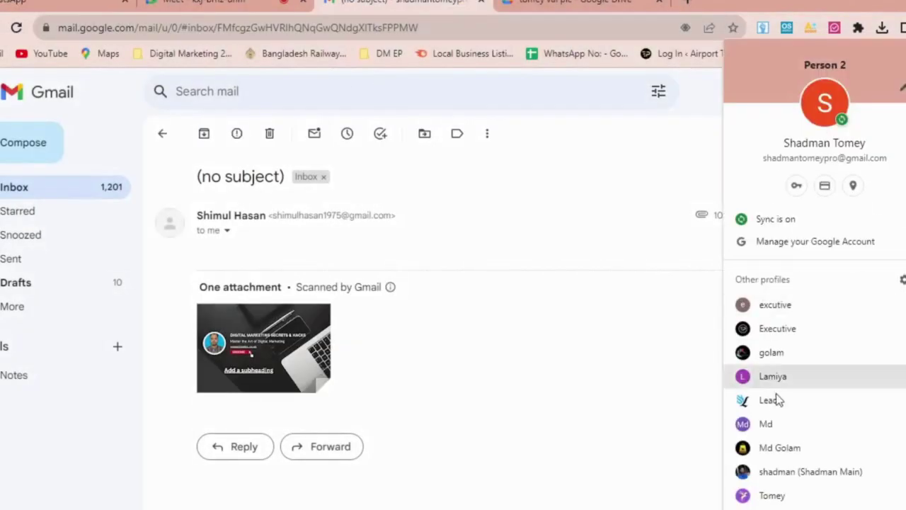
Open YouTube in a new tab under another Chrome profile and return to the Google Meet call.
{"action": "scroll", "coordinate": [769, 435], "scroll_direction": "down", "scroll_amount": 1}
{"action": "left_click", "coordinate": [764, 448]}
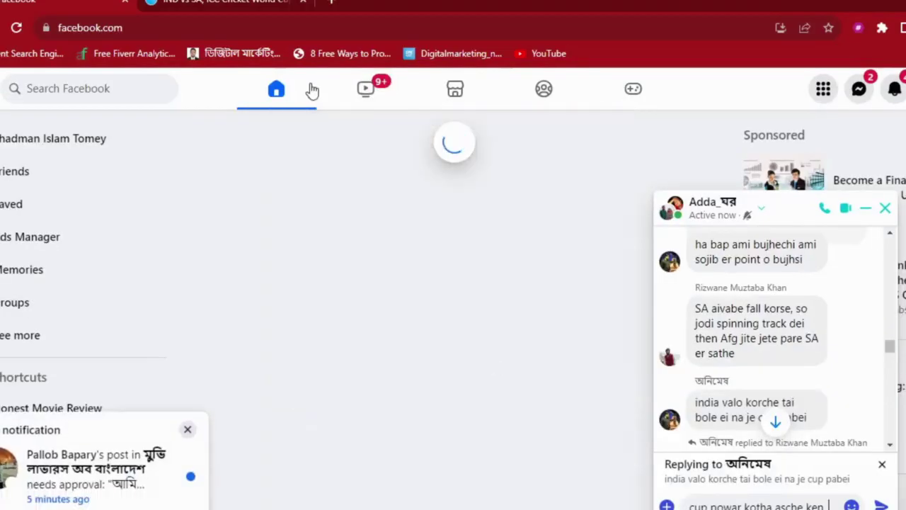
{"action": "left_click", "coordinate": [333, 6]}
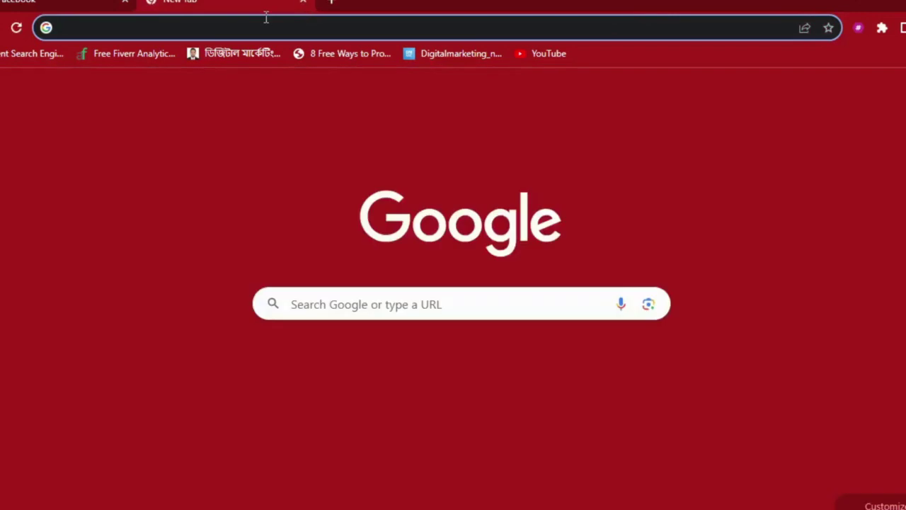
{"action": "type", "text": "y"}
{"action": "key", "text": "Return"}
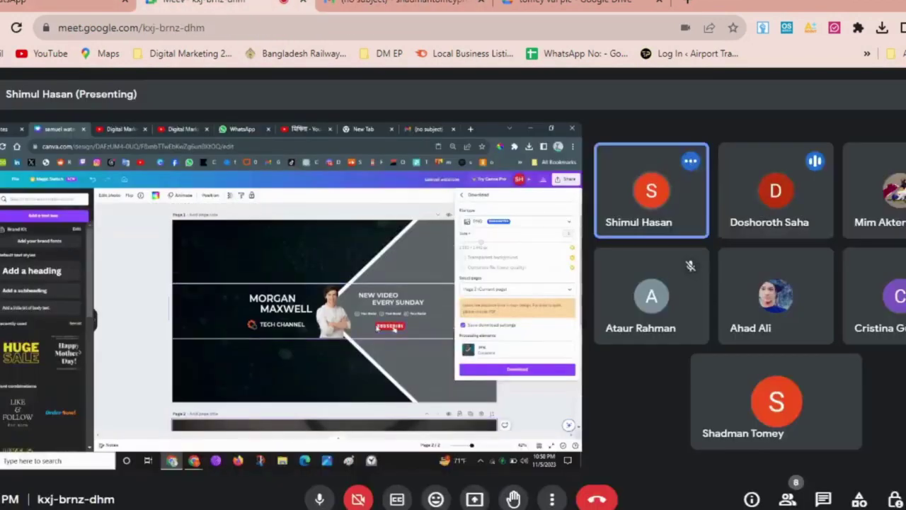
{"action": "left_click", "coordinate": [199, 2]}
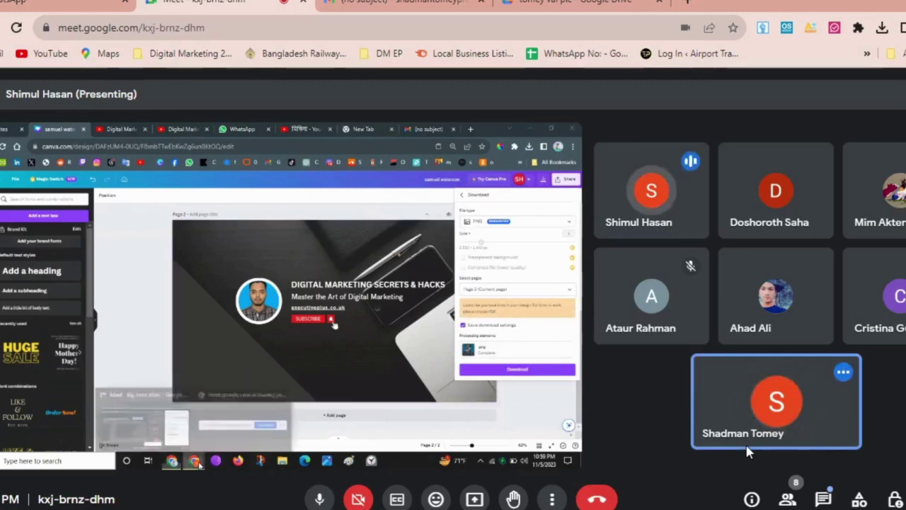
Present the entire screen to the Google Meet participants.
{"action": "mouse_move", "coordinate": [712, 400]}
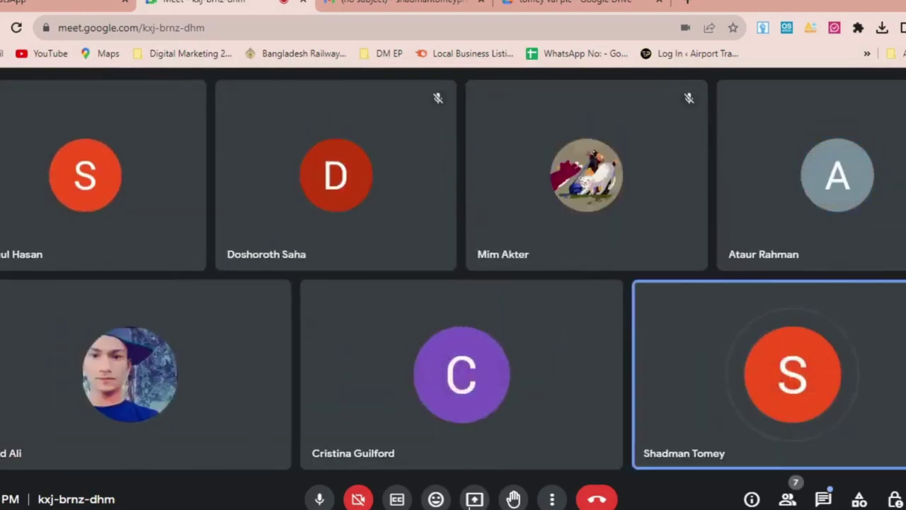
{"action": "left_click", "coordinate": [475, 499]}
{"action": "left_click", "coordinate": [611, 115]}
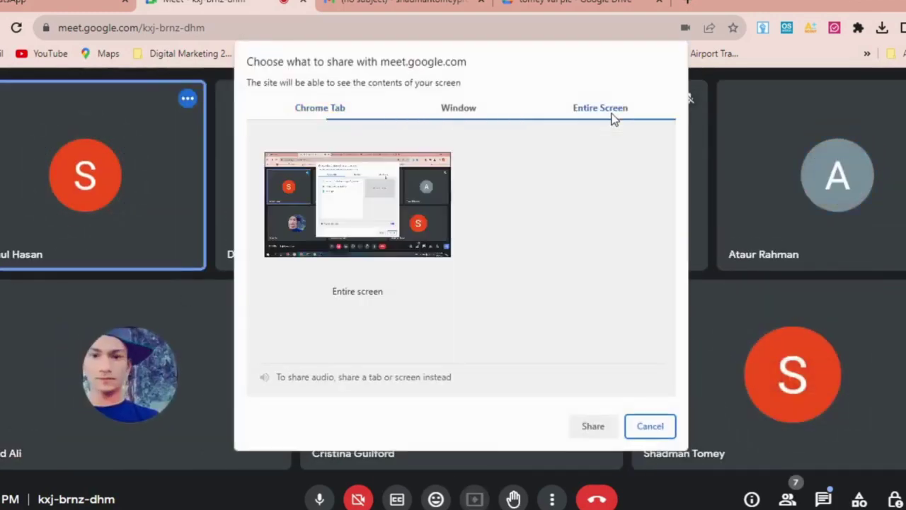
{"action": "left_click", "coordinate": [397, 210]}
{"action": "left_click", "coordinate": [582, 426]}
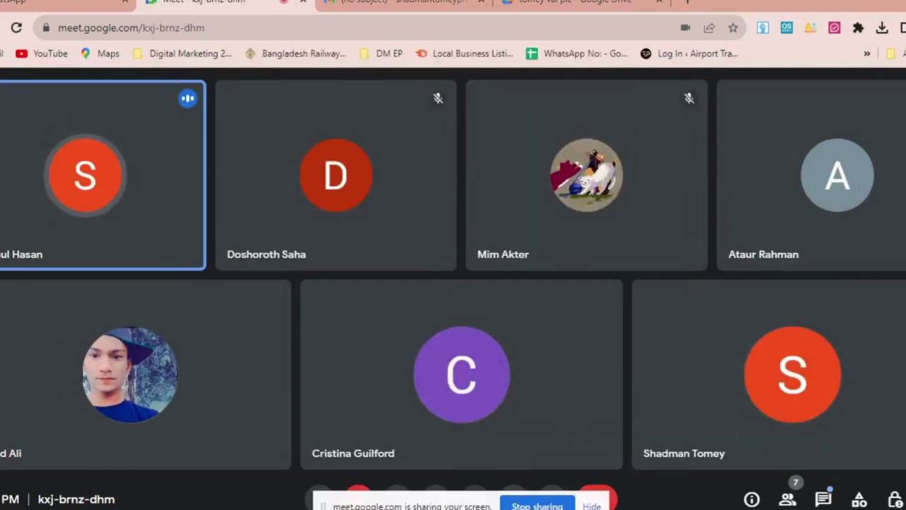
Switch to YouTube, open the "Digital Marketing Secrets & Hacks" channel and bring up its branding customization in YouTube Studio.
{"action": "key", "text": "alt+Tab"}
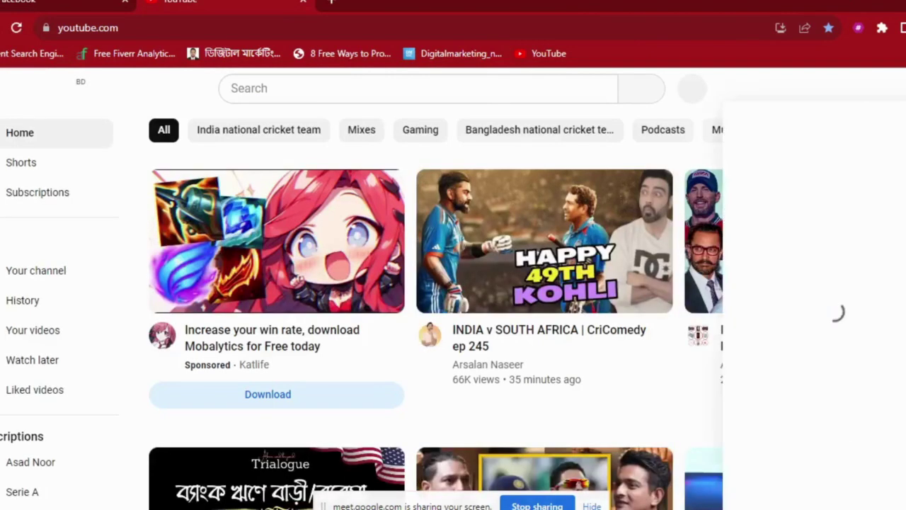
{"action": "left_click", "coordinate": [778, 134]}
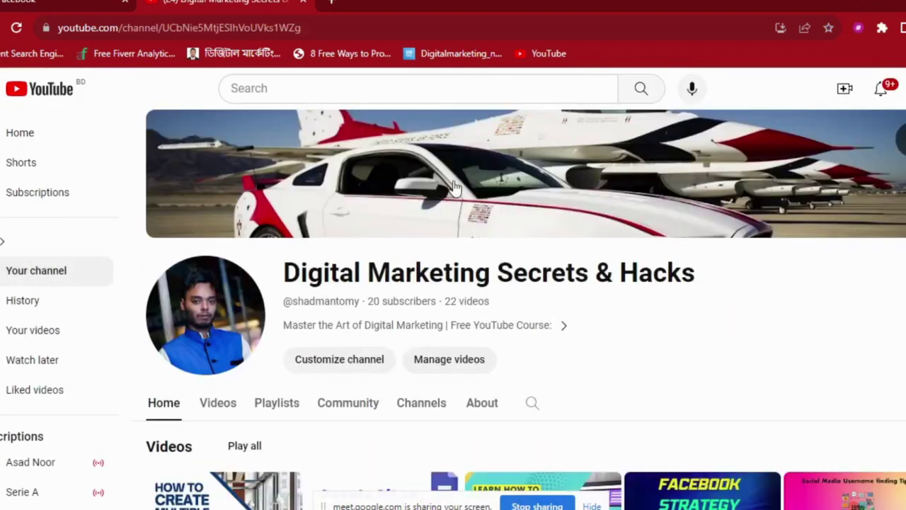
{"action": "left_click", "coordinate": [446, 122]}
{"action": "left_click", "coordinate": [484, 3]}
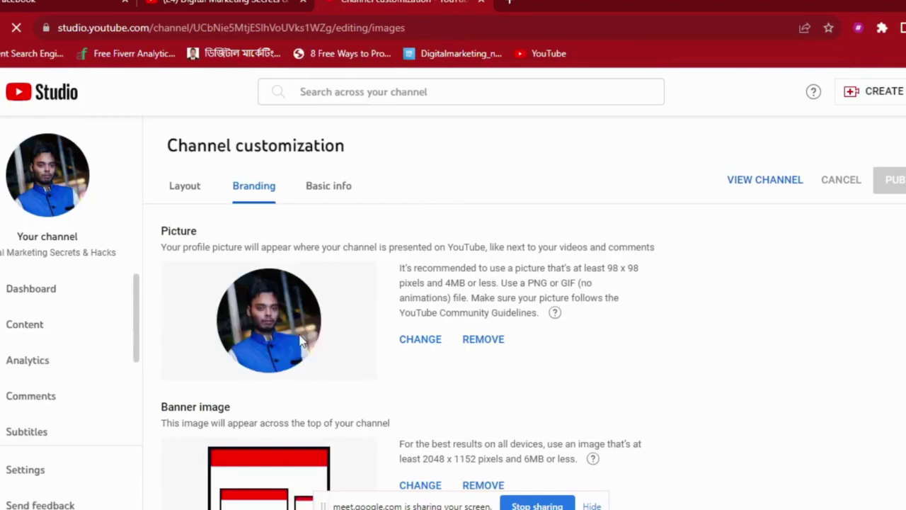
Point out the banner image's recommended pixel dimensions and file size limit by highlighting the text.
{"action": "scroll", "coordinate": [317, 361], "scroll_direction": "down", "scroll_amount": 2}
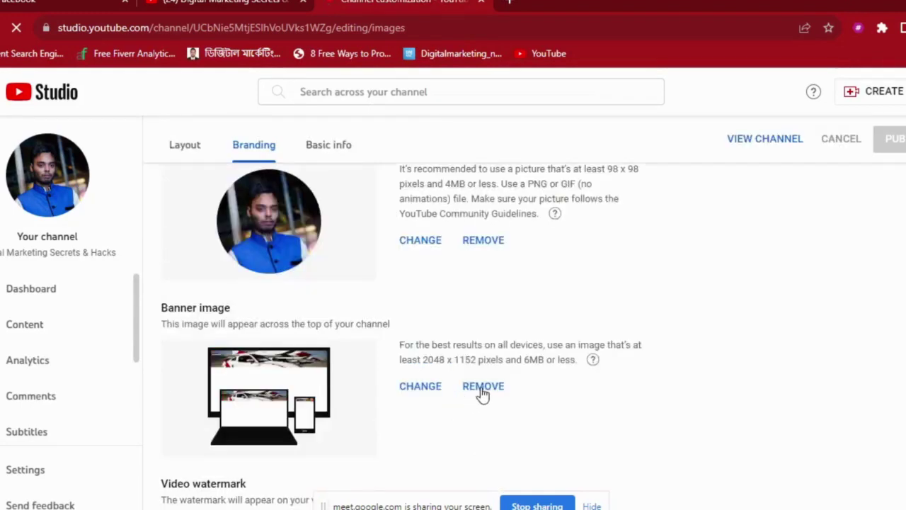
{"action": "left_click_drag", "start_coordinate": [418, 349], "coordinate": [571, 364]}
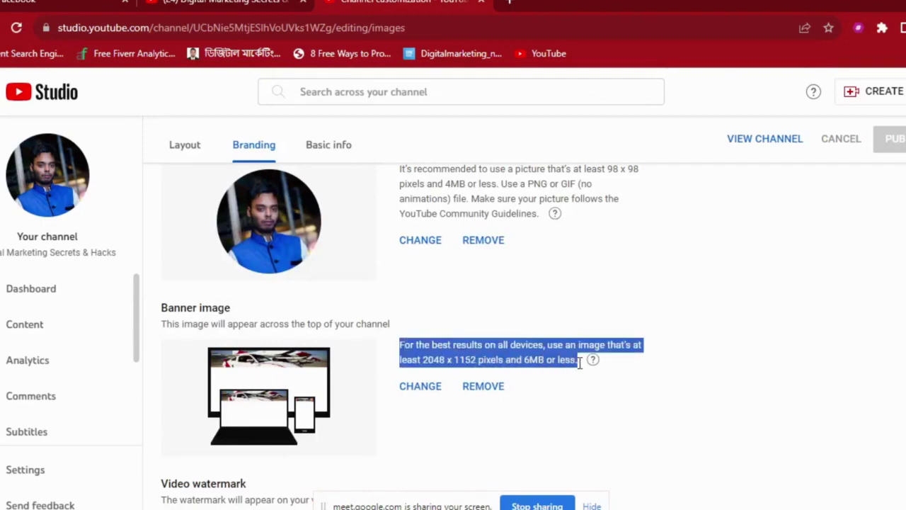
{"action": "left_click_drag", "start_coordinate": [580, 363], "coordinate": [455, 359]}
{"action": "left_click", "coordinate": [437, 373]}
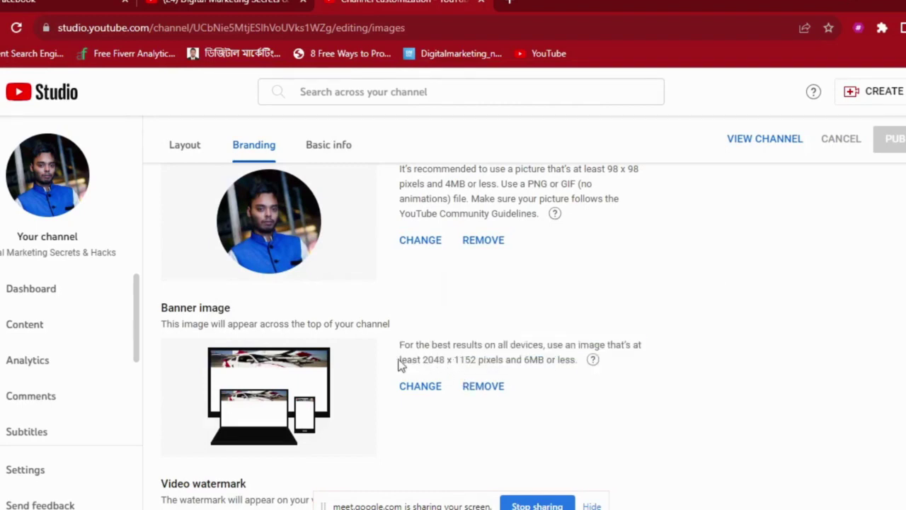
{"action": "left_click_drag", "start_coordinate": [417, 362], "coordinate": [580, 359]}
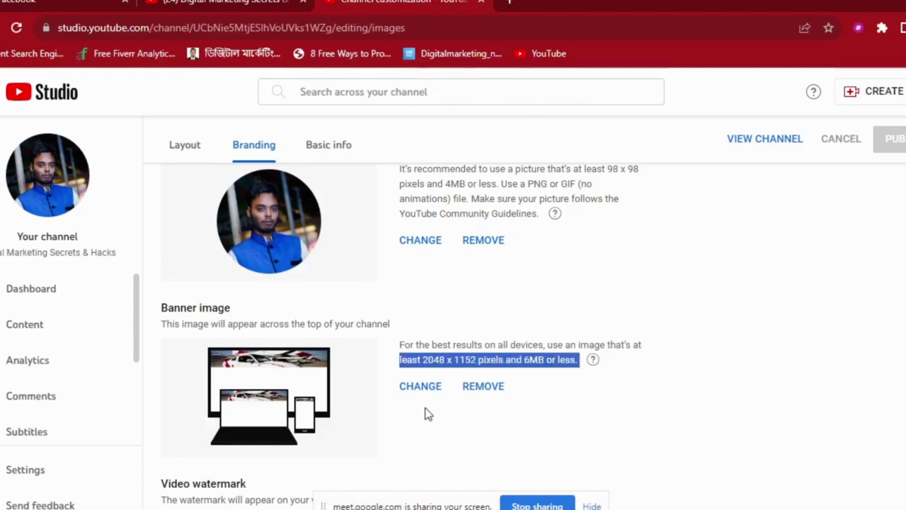
Choose today's banner PNG from Downloads as the replacement channel banner and examine its device-visible areas.
{"action": "left_click", "coordinate": [425, 388]}
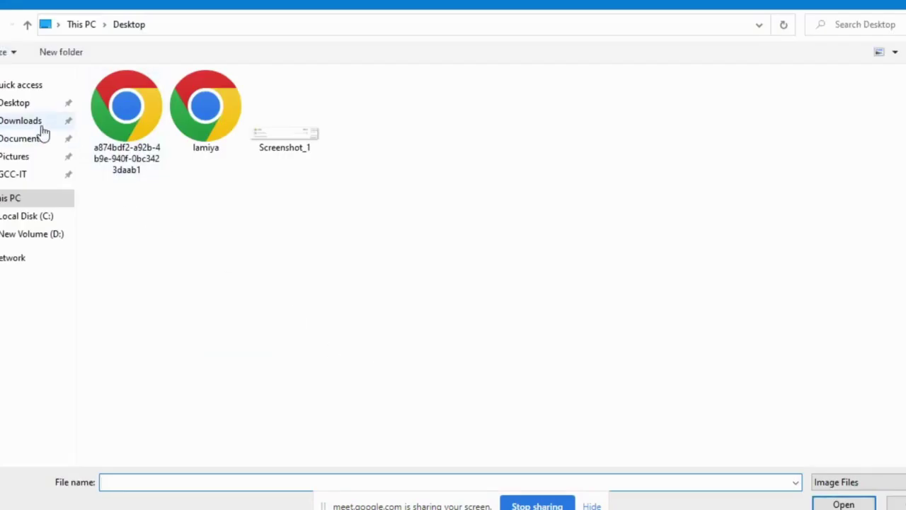
{"action": "left_click", "coordinate": [31, 127]}
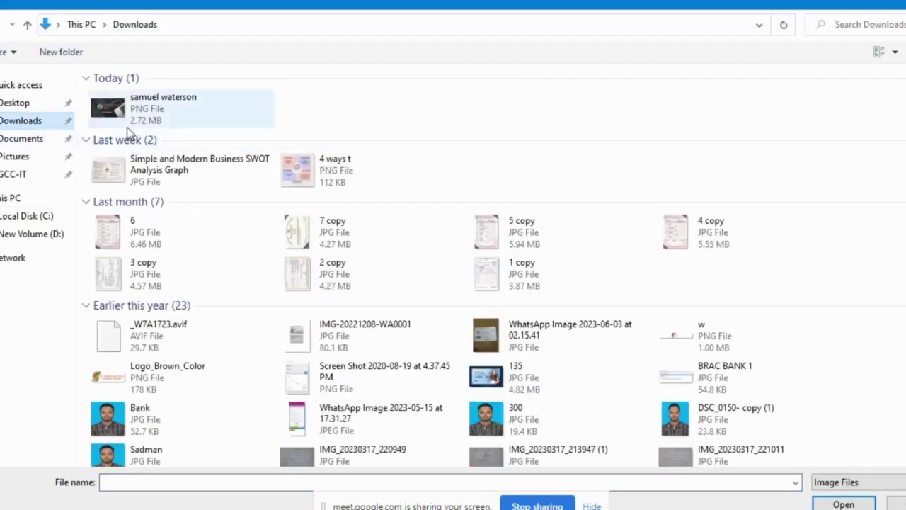
{"action": "left_click", "coordinate": [135, 122]}
{"action": "double_click", "coordinate": [134, 122]}
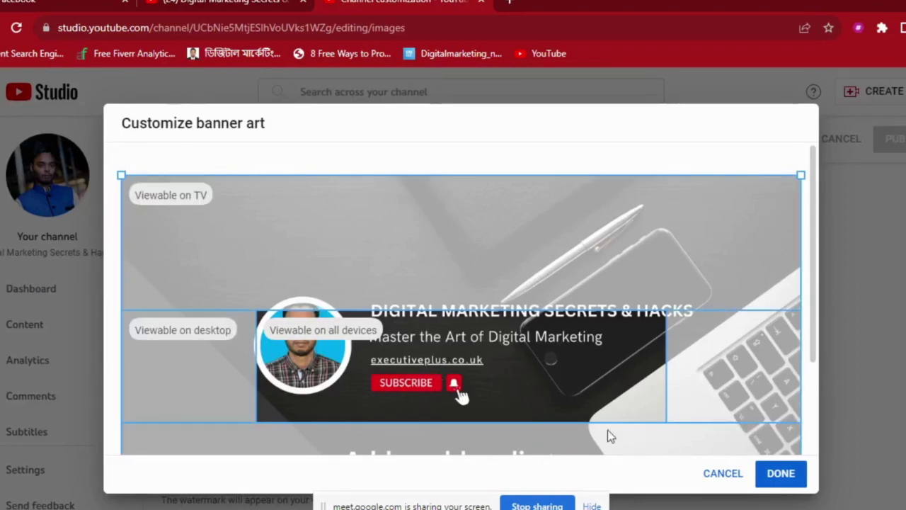
{"action": "scroll", "coordinate": [505, 375], "scroll_direction": "down", "scroll_amount": 2}
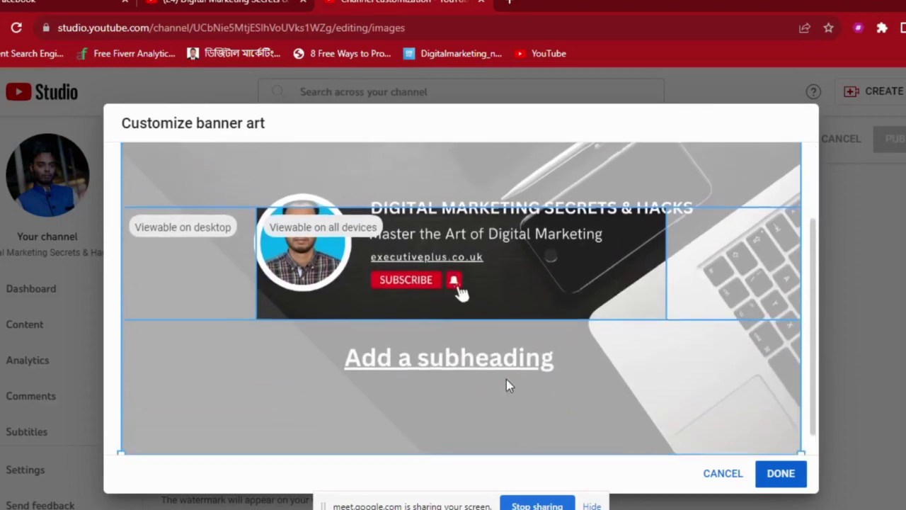
Cancel the banner art customization without applying it and go back to the Gmail inbox.
{"action": "scroll", "coordinate": [326, 298], "scroll_direction": "up", "scroll_amount": 2}
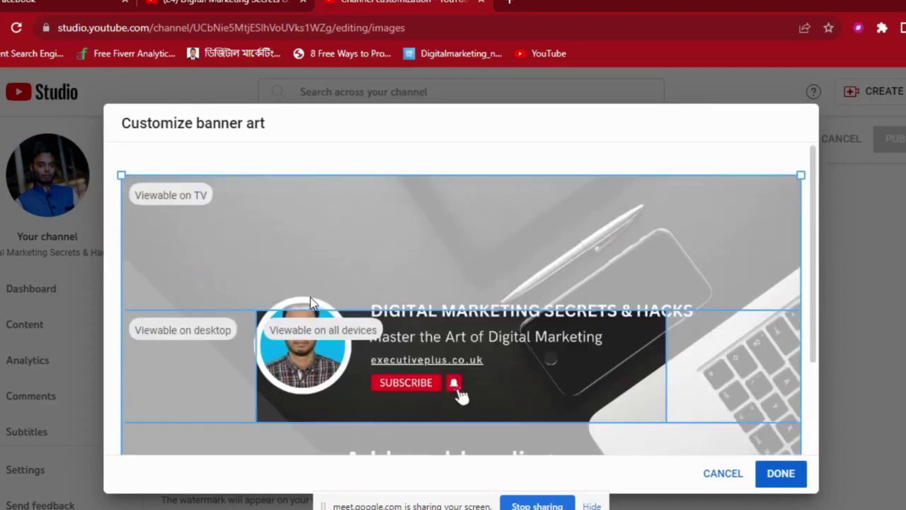
{"action": "left_click", "coordinate": [722, 475]}
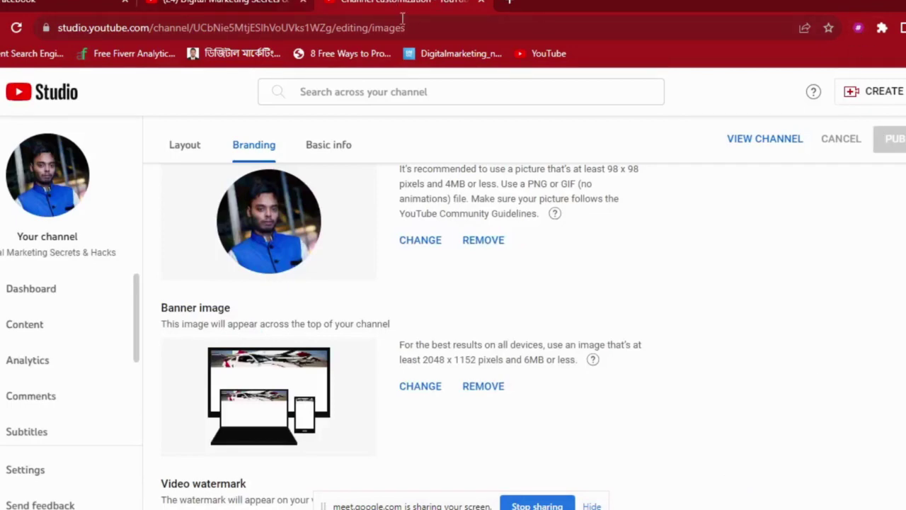
{"action": "key", "text": "alt+Tab"}
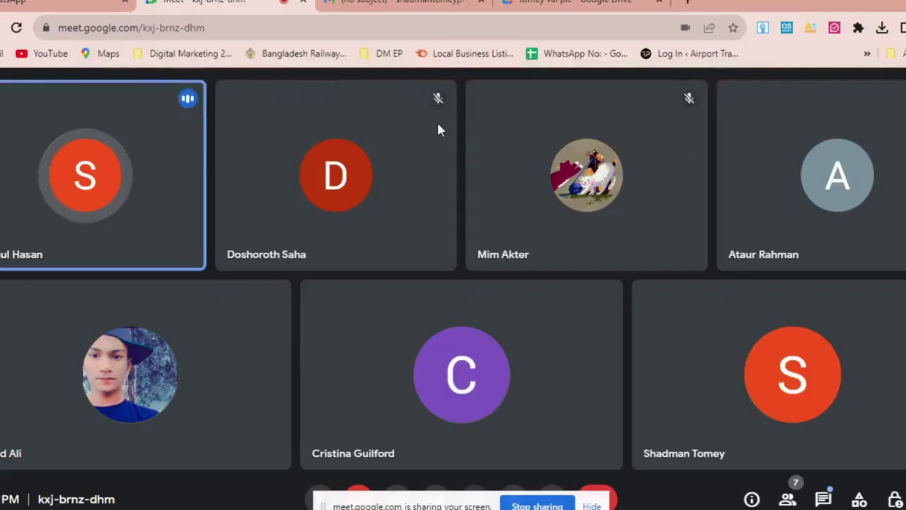
{"action": "key", "text": "ctrl+Tab"}
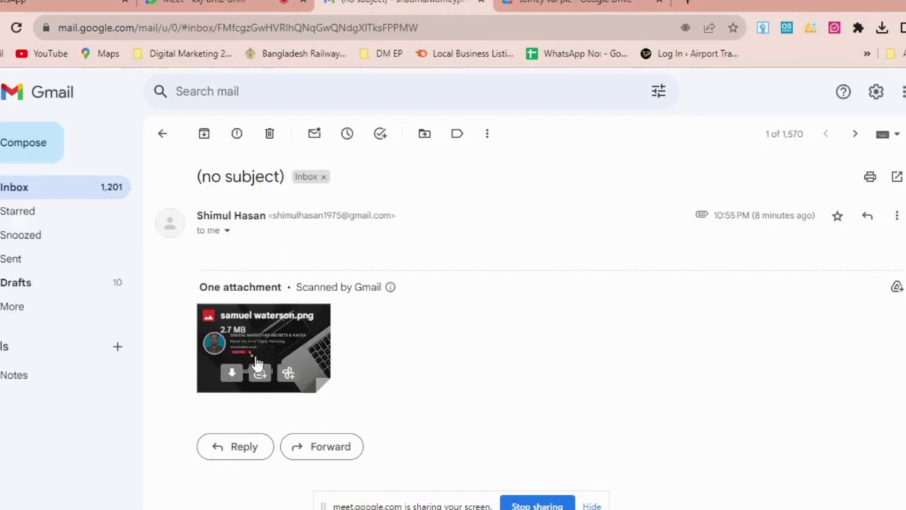
{"action": "left_click", "coordinate": [163, 135]}
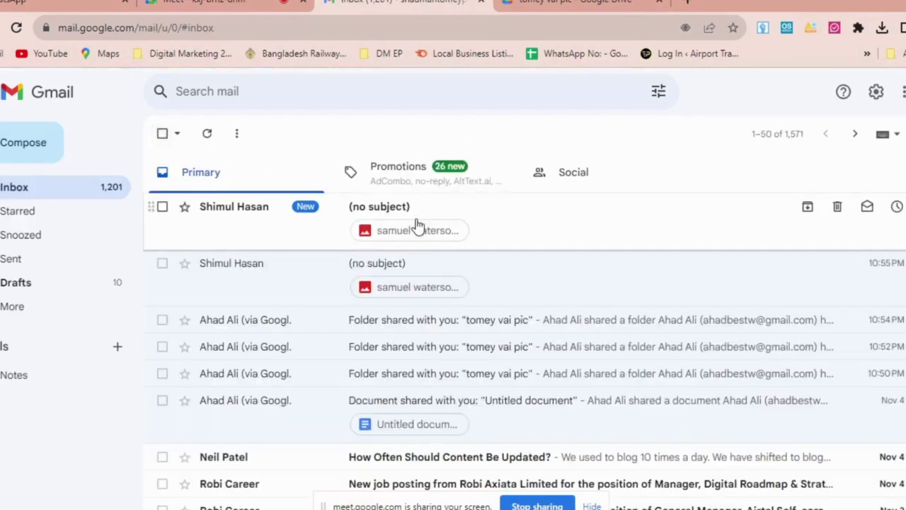
Download the banner PNG attached to the new unread email and show the file in the Downloads folder.
{"action": "left_click", "coordinate": [417, 224]}
{"action": "mouse_move", "coordinate": [288, 368]}
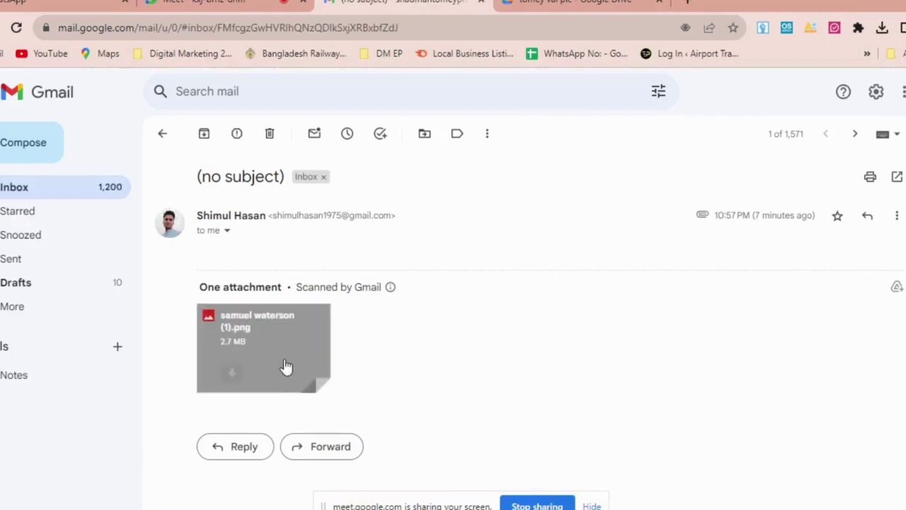
{"action": "left_click", "coordinate": [231, 375]}
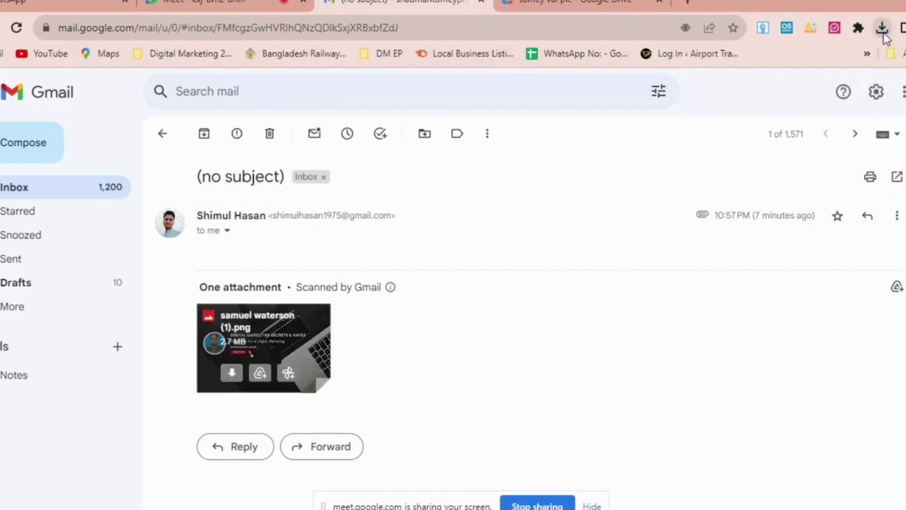
{"action": "left_click", "coordinate": [883, 28]}
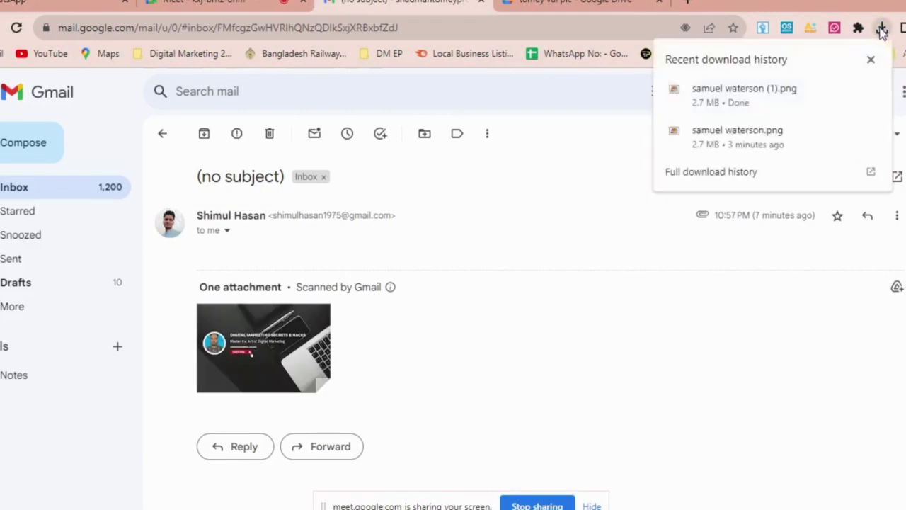
{"action": "left_click", "coordinate": [847, 90]}
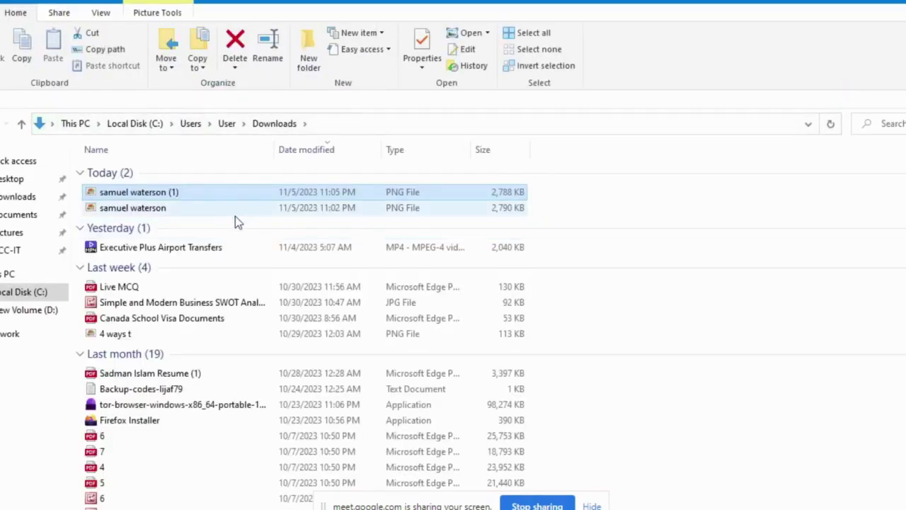
Preview the newly downloaded "(1)" banner PNG as the channel banner in YouTube Studio, and cancel without applying it.
{"action": "key", "text": "alt+Tab"}
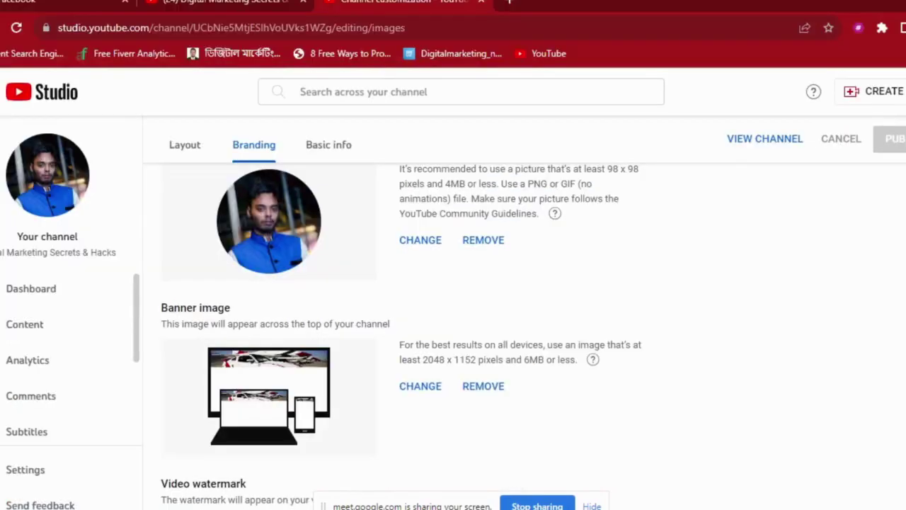
{"action": "left_click", "coordinate": [419, 395]}
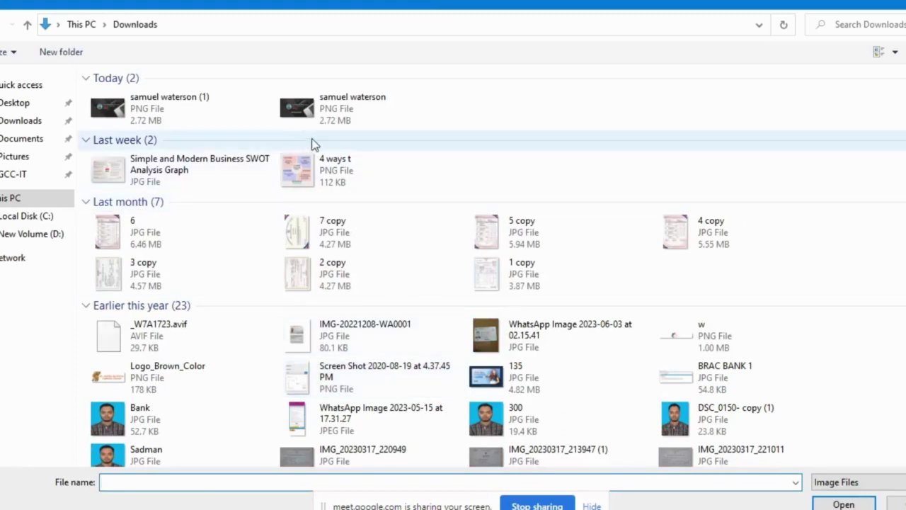
{"action": "double_click", "coordinate": [163, 117]}
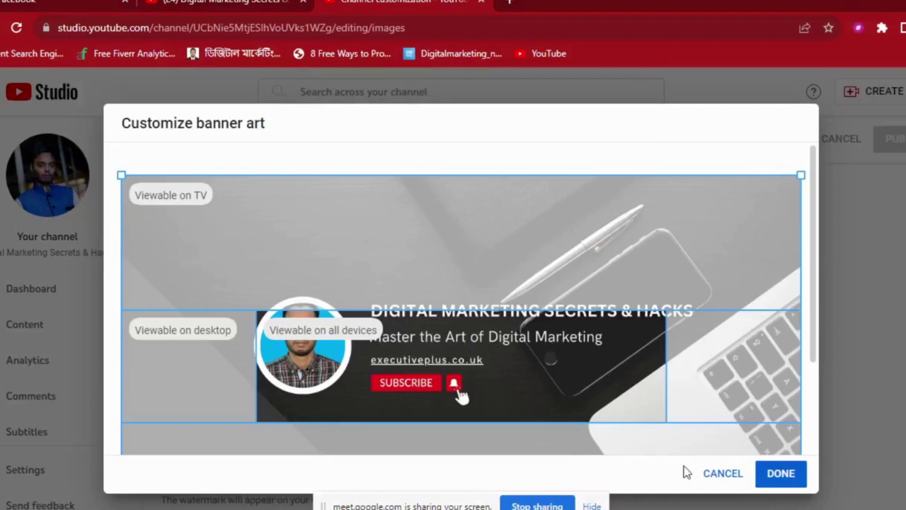
{"action": "left_click", "coordinate": [723, 473]}
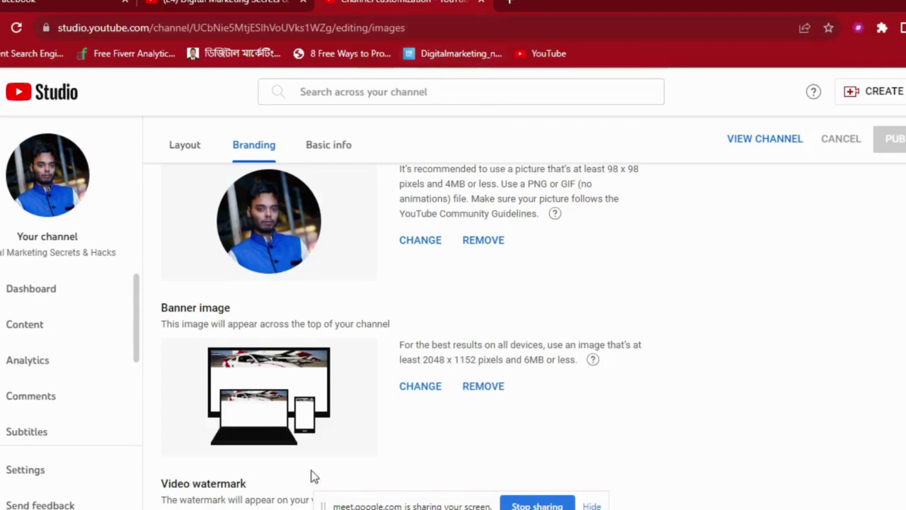
Return to the Gmail inbox, check in on the Google Meet call, and reload the inbox to look for new mail.
{"action": "key", "text": "alt+Tab"}
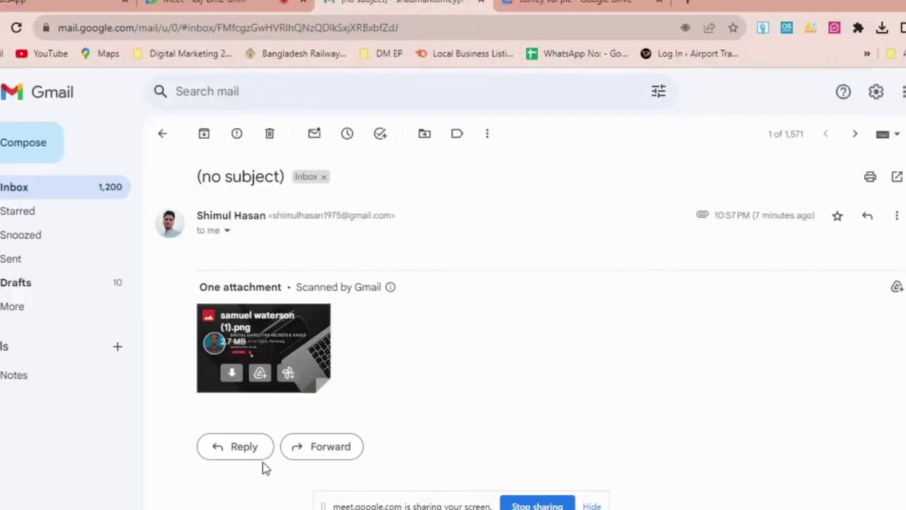
{"action": "left_click", "coordinate": [162, 134]}
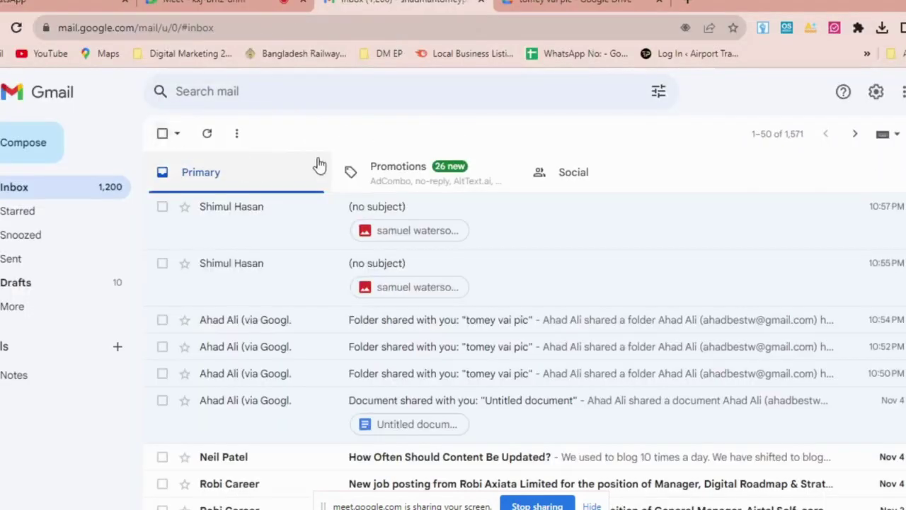
{"action": "left_click", "coordinate": [213, 4]}
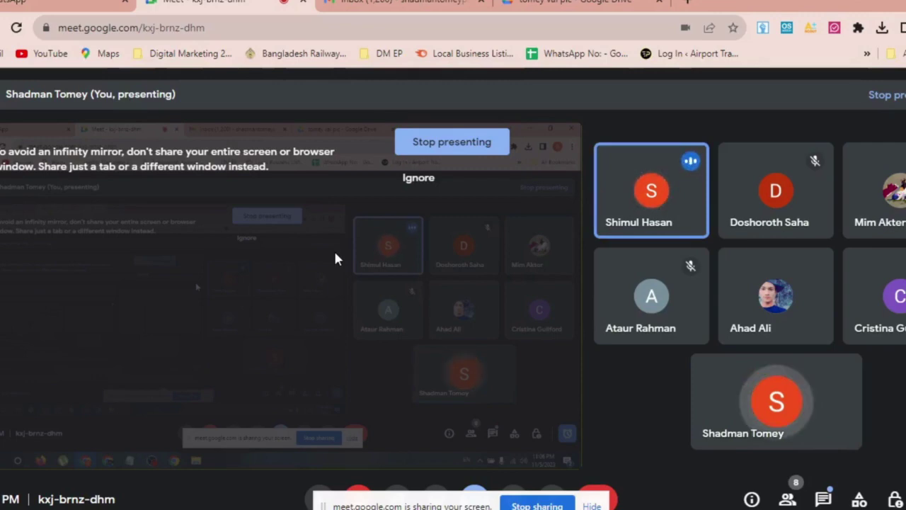
{"action": "left_click", "coordinate": [400, 2]}
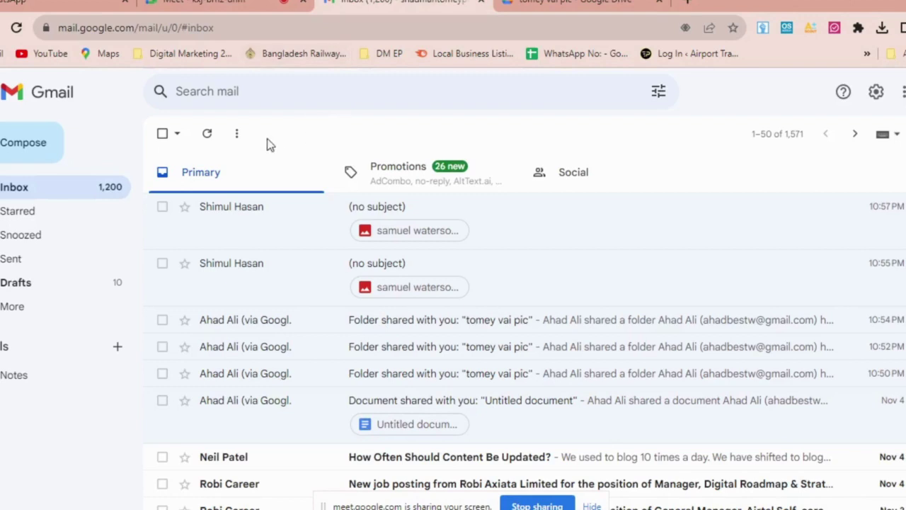
{"action": "left_click", "coordinate": [16, 29]}
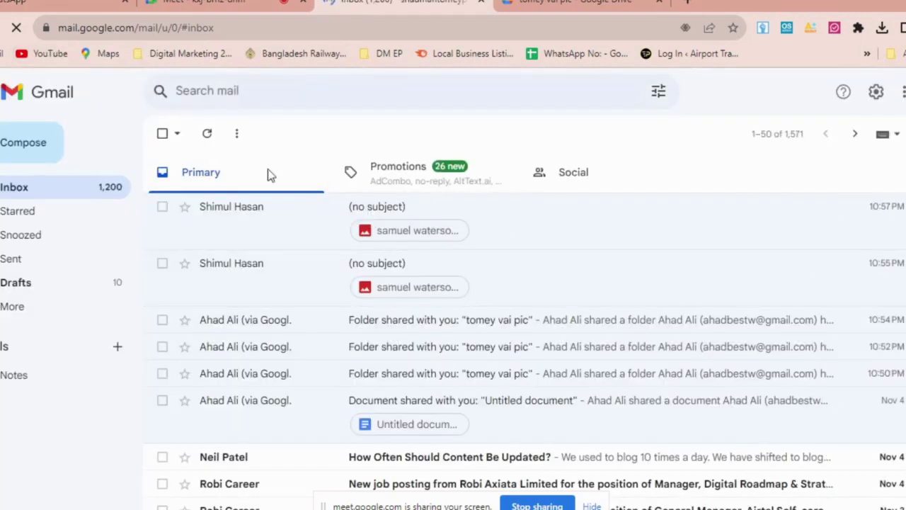
Check the two most recent banner emails in turn, leaving no conversations selected, and return to the inbox.
{"action": "left_click", "coordinate": [297, 207]}
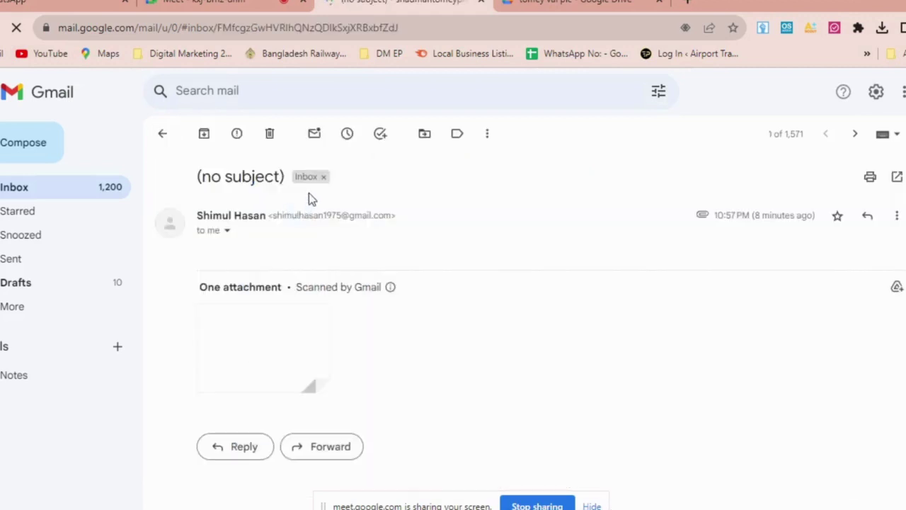
{"action": "left_click", "coordinate": [168, 139]}
{"action": "left_click", "coordinate": [164, 136]}
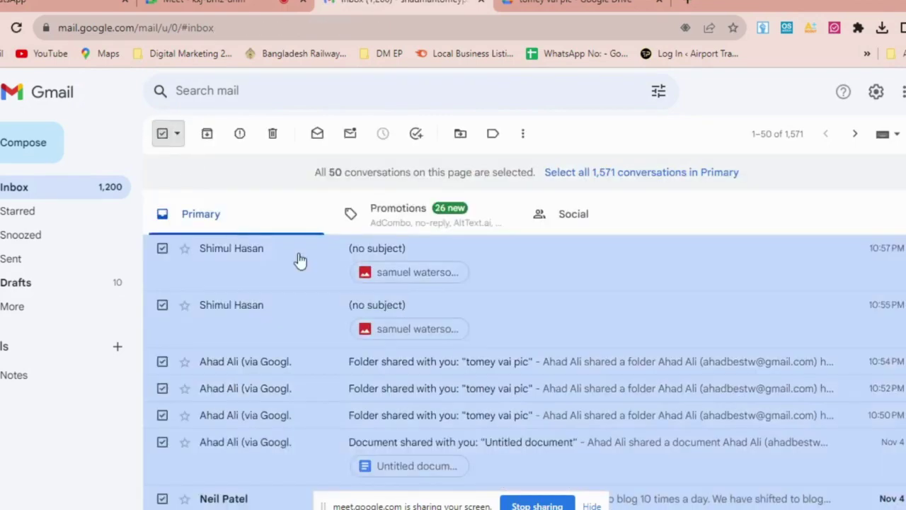
{"action": "left_click", "coordinate": [163, 137]}
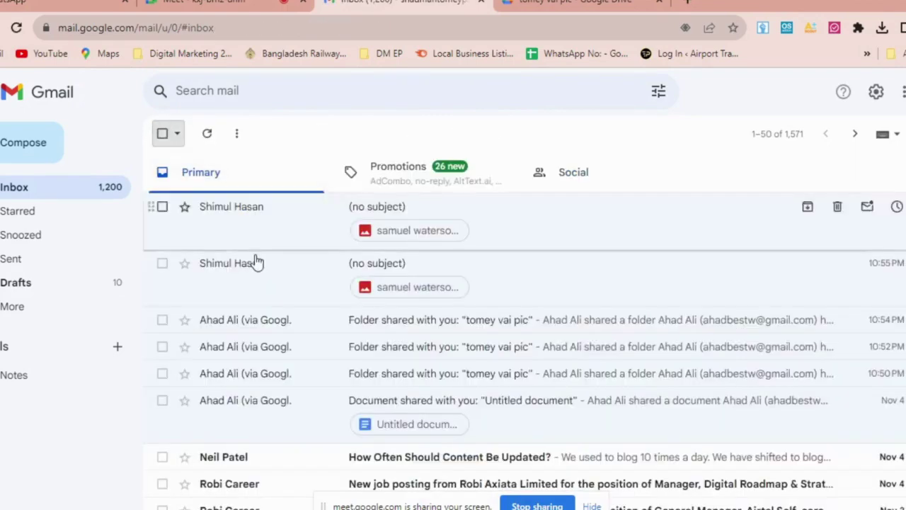
{"action": "left_click", "coordinate": [259, 279]}
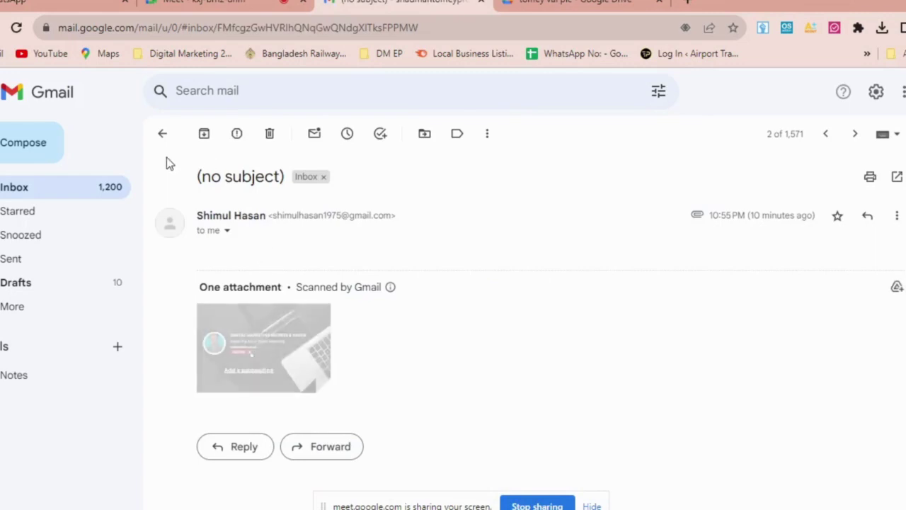
{"action": "left_click", "coordinate": [165, 141]}
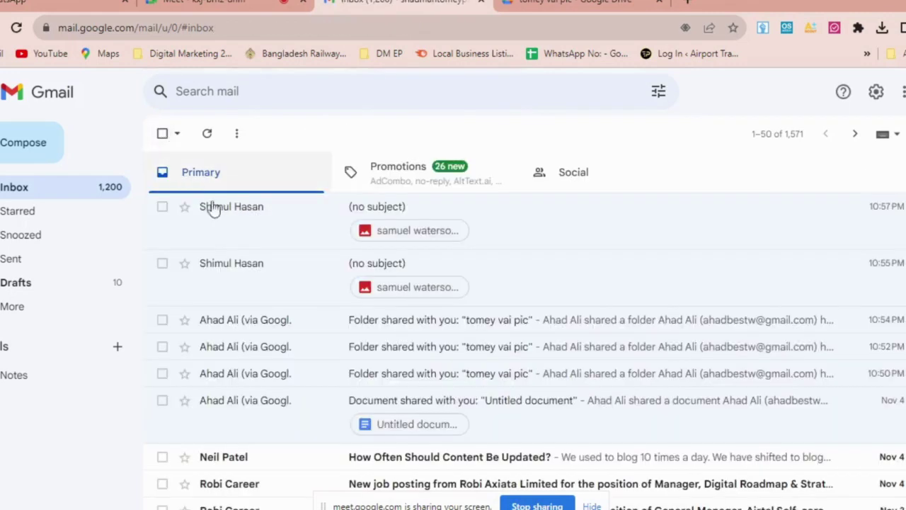
Check the Meet call briefly, then download the banner PNG from the newly arrived email and show it in the Downloads folder.
{"action": "left_click", "coordinate": [206, 3]}
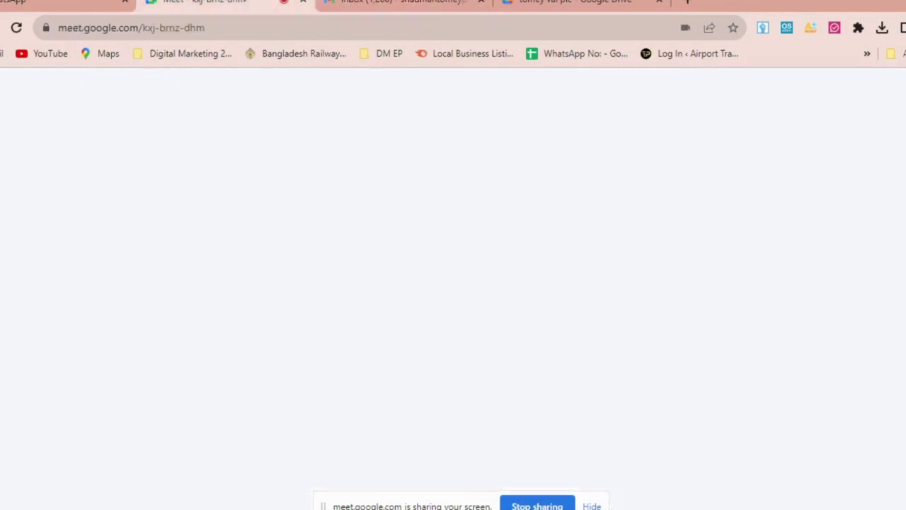
{"action": "left_click", "coordinate": [354, 3]}
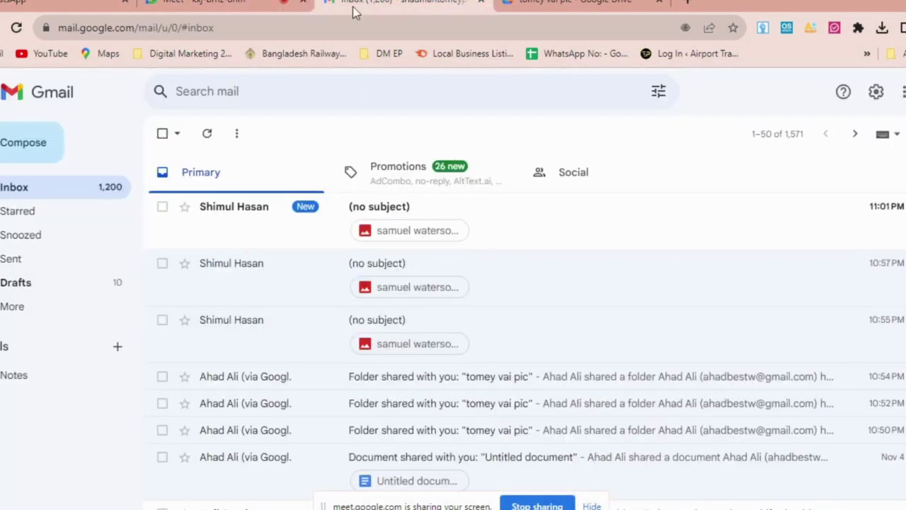
{"action": "left_click", "coordinate": [416, 209]}
{"action": "mouse_move", "coordinate": [304, 330]}
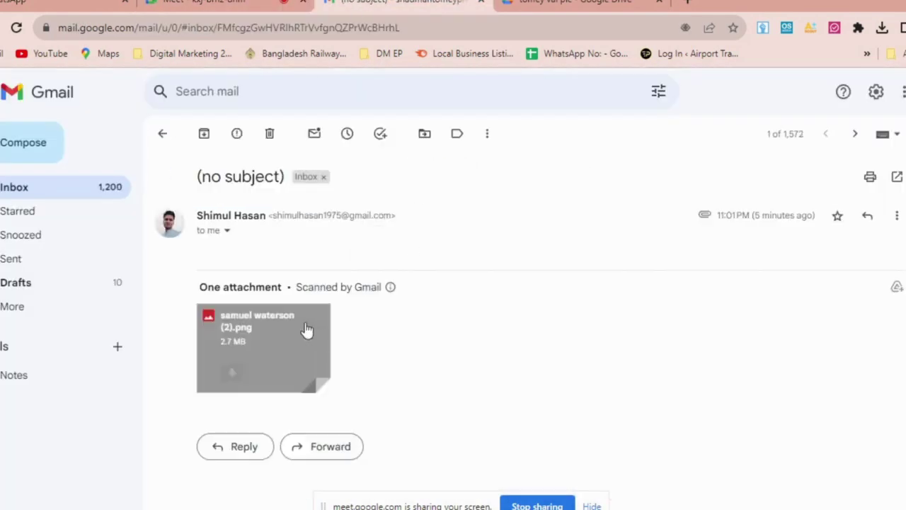
{"action": "left_click", "coordinate": [236, 377]}
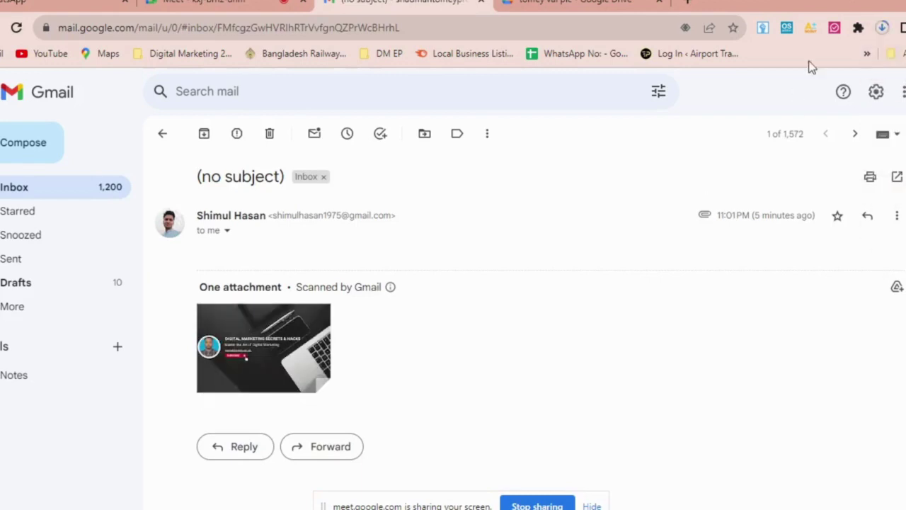
{"action": "left_click", "coordinate": [883, 29]}
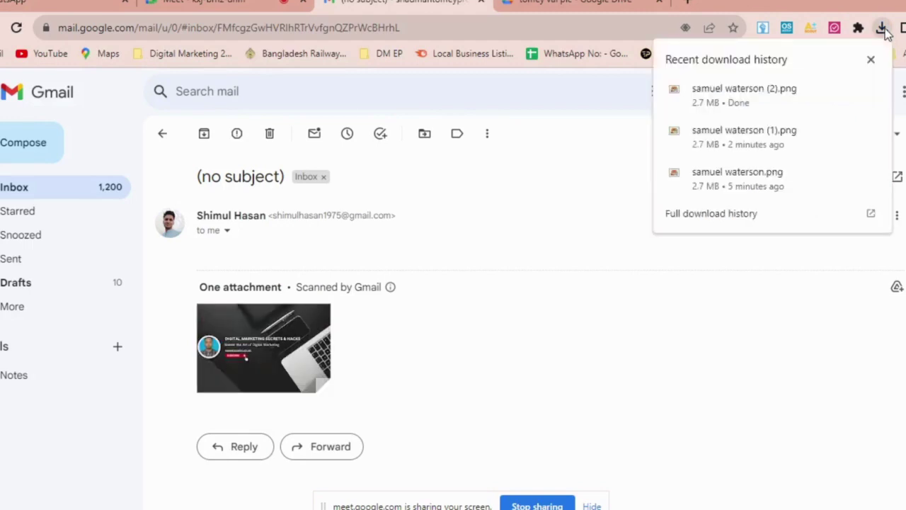
{"action": "left_click", "coordinate": [848, 92]}
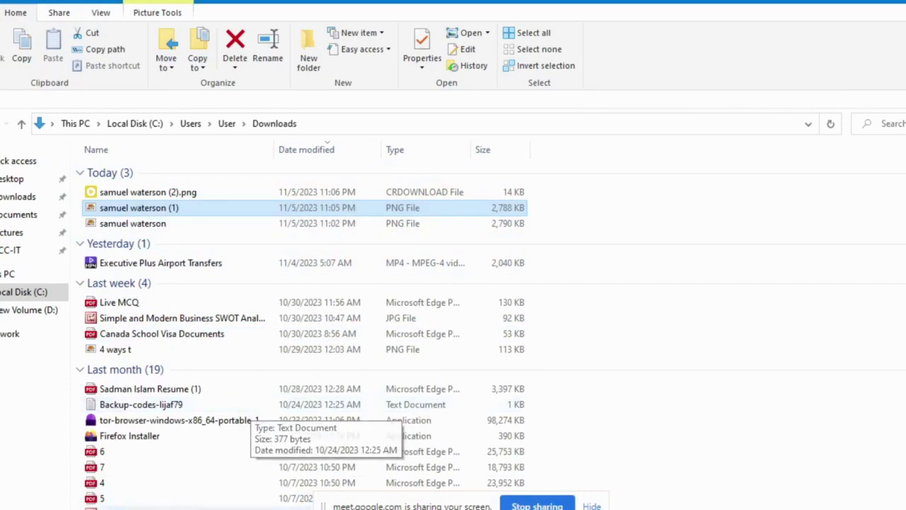
Download the same email's banner attachment again and select the "(2)" banner PNG in the Downloads folder.
{"action": "key", "text": "alt+Tab"}
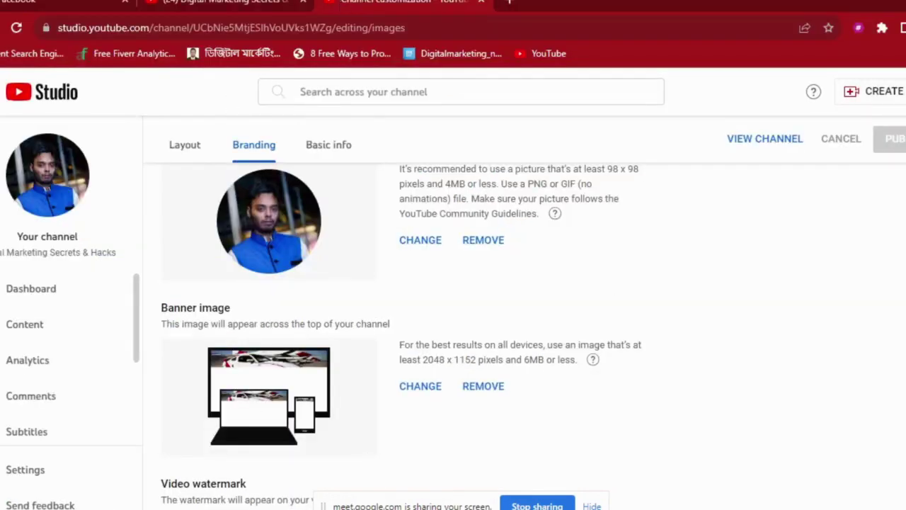
{"action": "key", "text": "alt+Tab"}
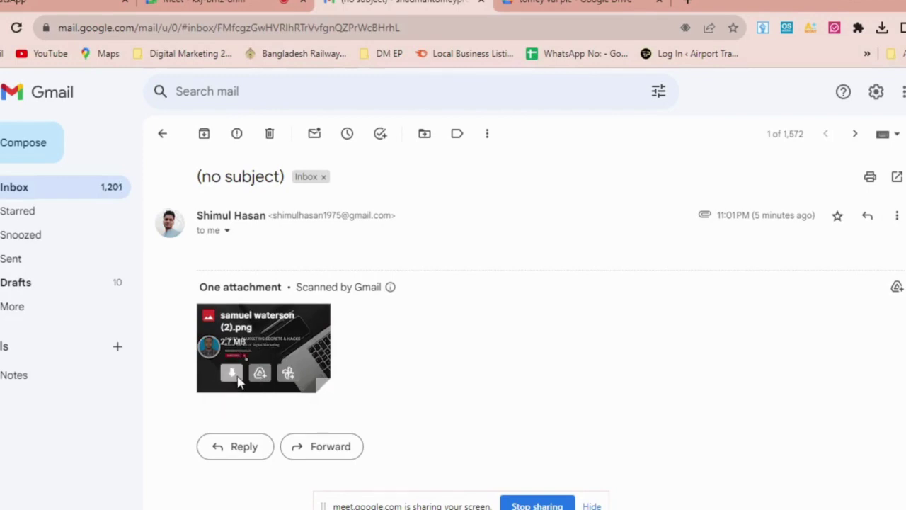
{"action": "left_click", "coordinate": [236, 379]}
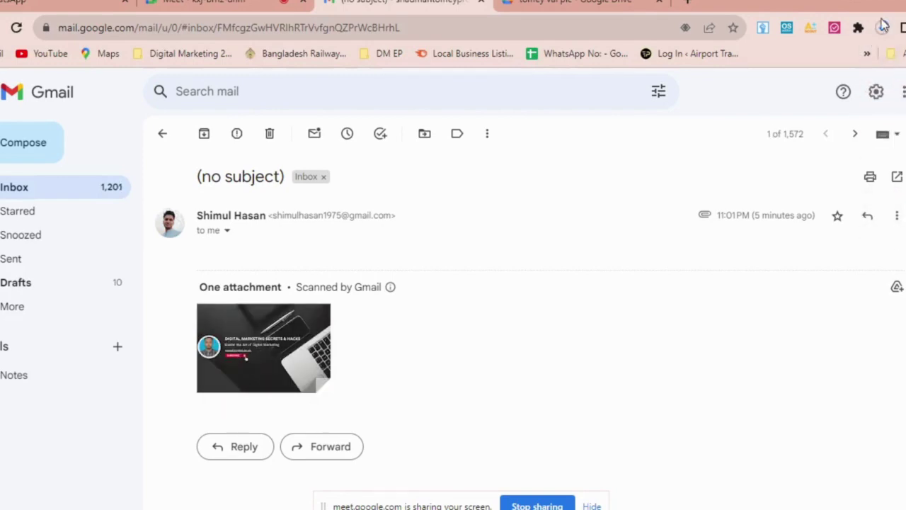
{"action": "key", "text": "alt+Tab"}
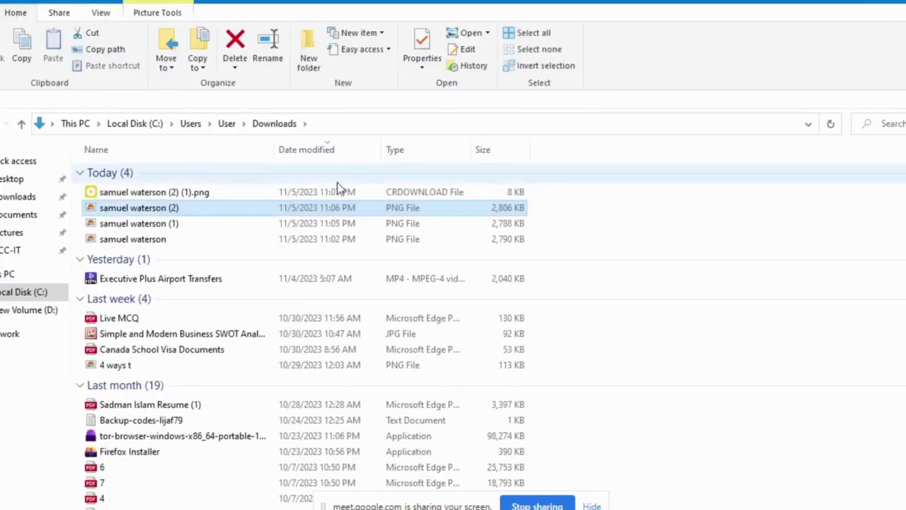
{"action": "left_click", "coordinate": [170, 197]}
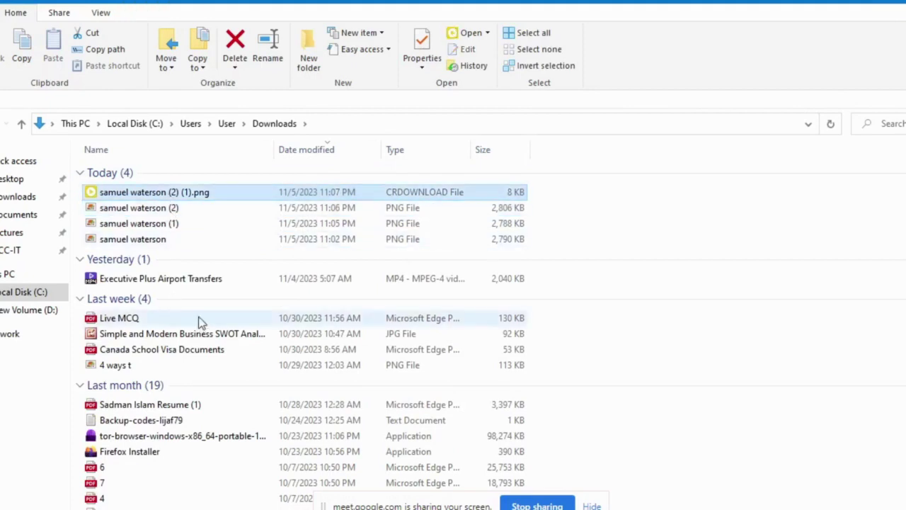
{"action": "left_click", "coordinate": [164, 207]}
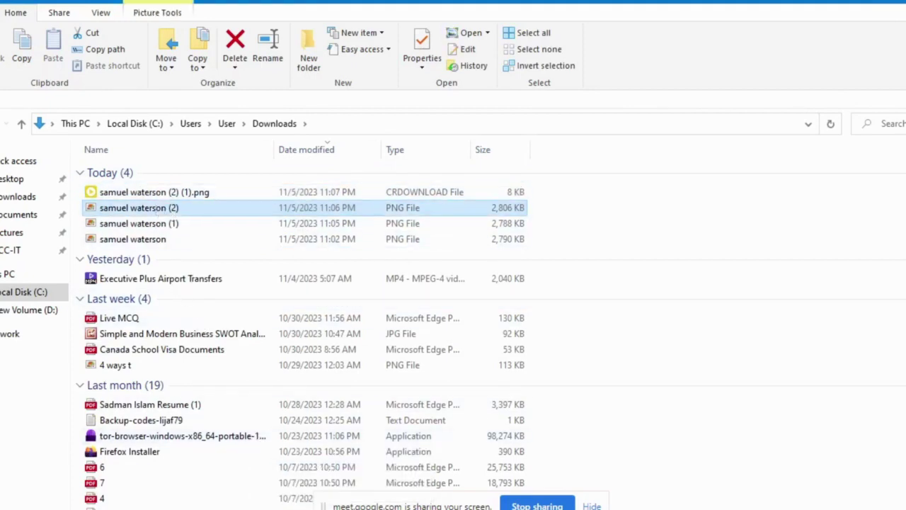
Load the "(2) (1)" banner PNG from Downloads as the channel's banner image in YouTube Studio and inspect its TV, desktop and all-devices areas.
{"action": "key", "text": "alt+Tab"}
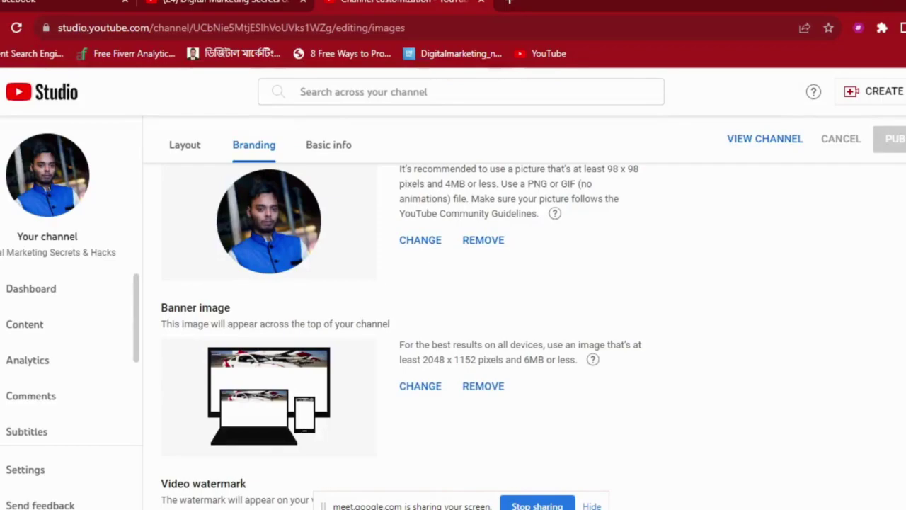
{"action": "left_click", "coordinate": [424, 391]}
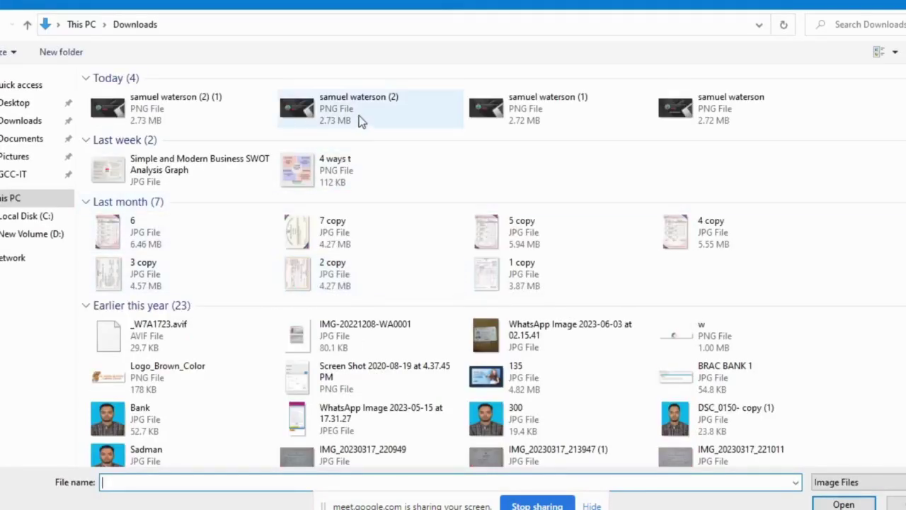
{"action": "double_click", "coordinate": [189, 111]}
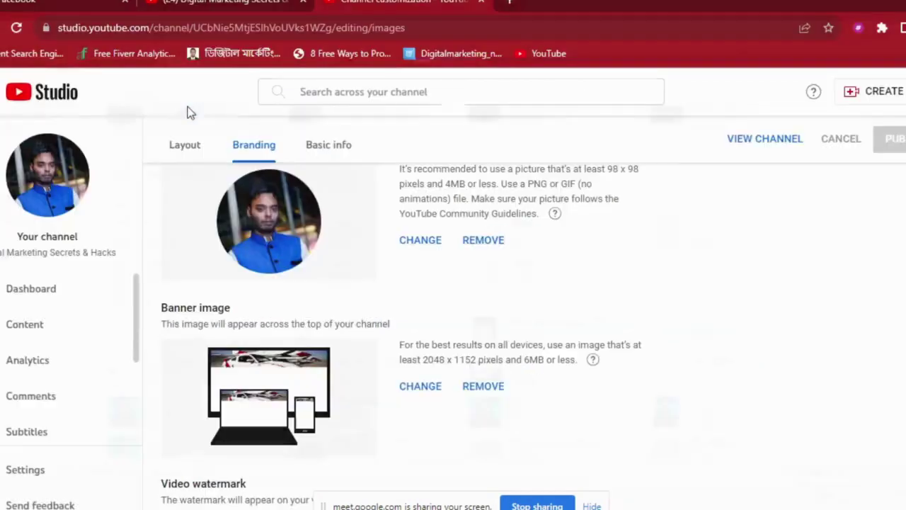
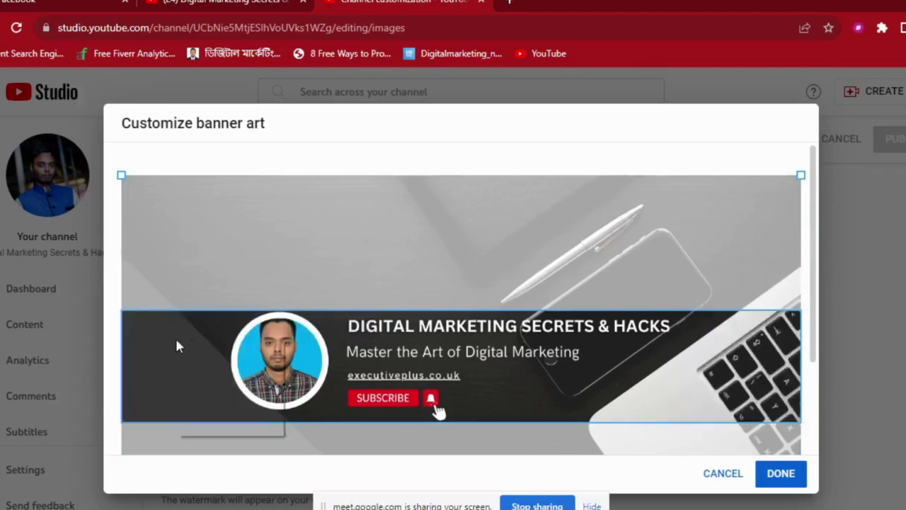
{"action": "right_click", "coordinate": [177, 344]}
{"action": "left_click", "coordinate": [216, 317]}
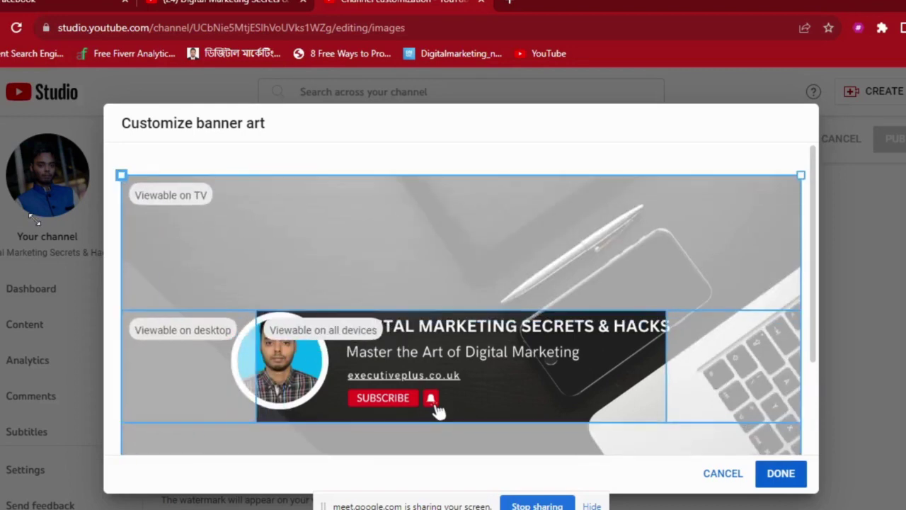
{"action": "left_click_drag", "start_coordinate": [134, 245], "coordinate": [76, 168]}
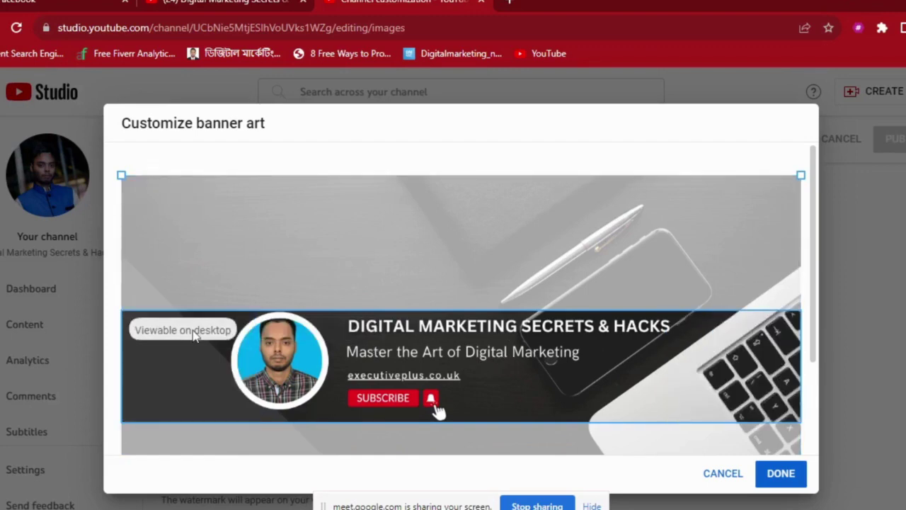
Compare the banner preview with the live channel page, then cancel the banner art customization.
{"action": "key", "text": "ctrl+shift+Tab"}
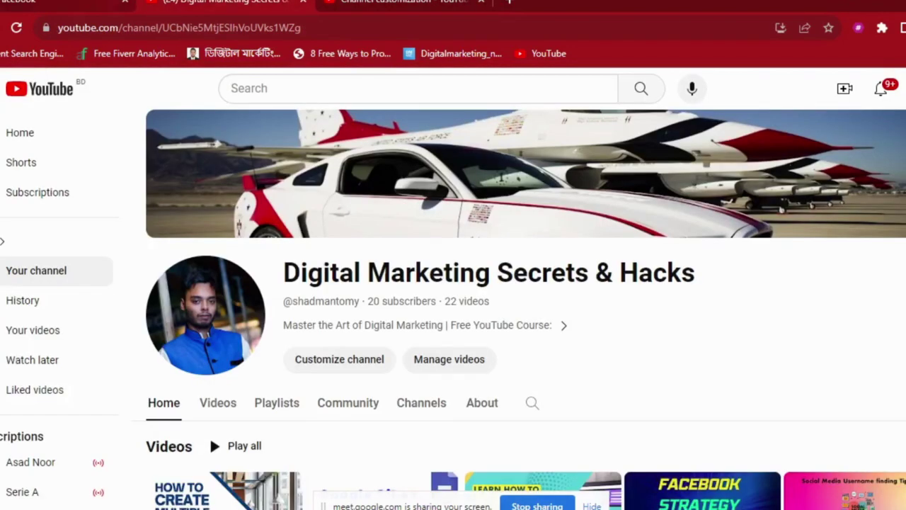
{"action": "left_click", "coordinate": [335, 3]}
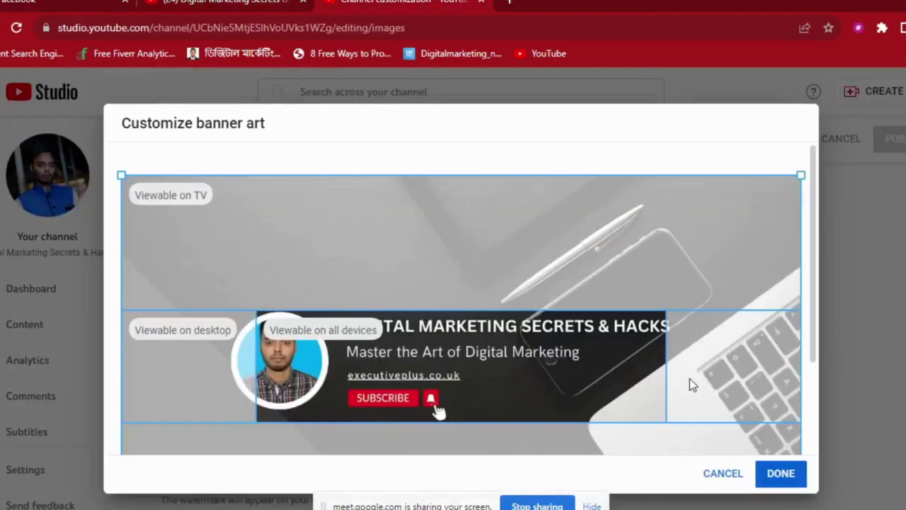
{"action": "left_click", "coordinate": [733, 476]}
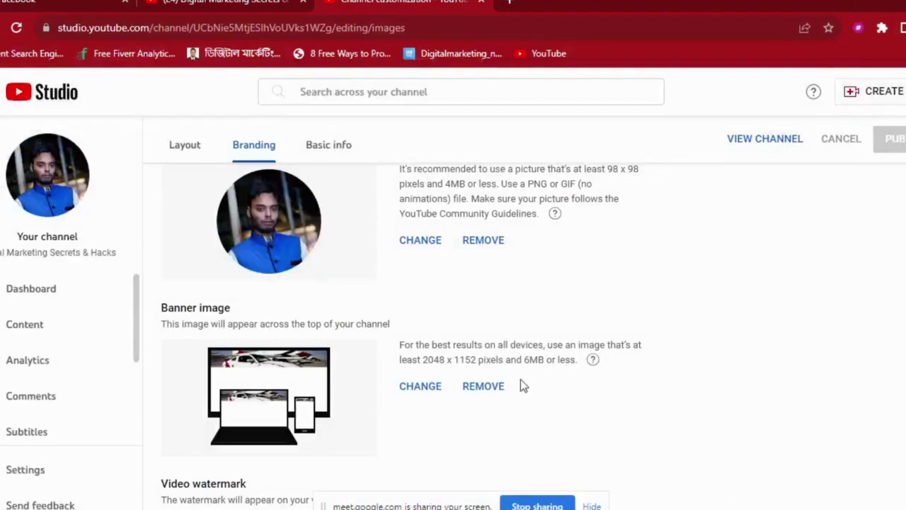
Copy the recommended banner specification text "2048 x 1152 pixels and 6MB" from the Banner image section.
{"action": "left_click_drag", "start_coordinate": [421, 362], "coordinate": [545, 365]}
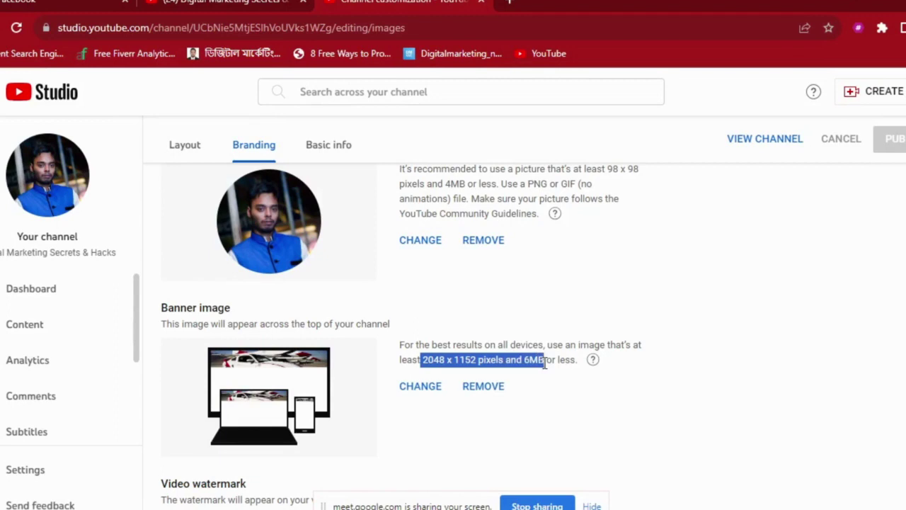
{"action": "right_click", "coordinate": [543, 364]}
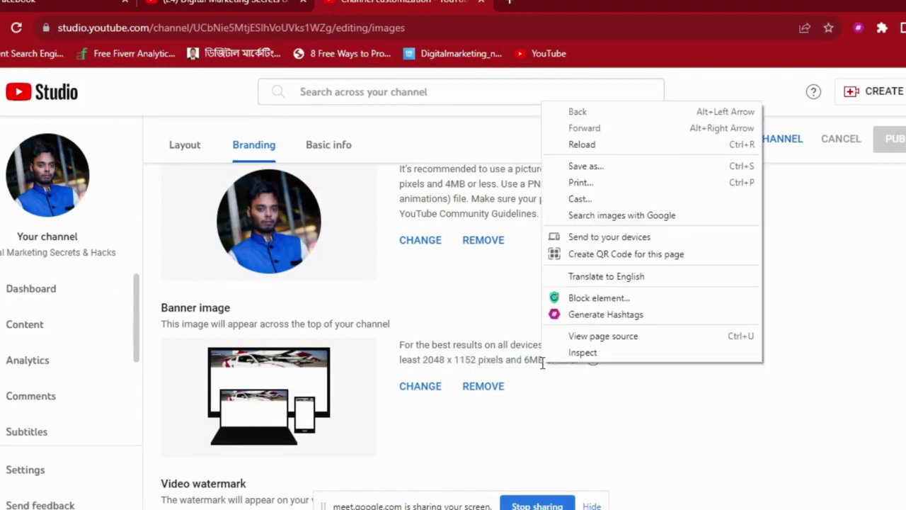
{"action": "left_click", "coordinate": [445, 362]}
{"action": "left_click_drag", "start_coordinate": [423, 362], "coordinate": [512, 364]}
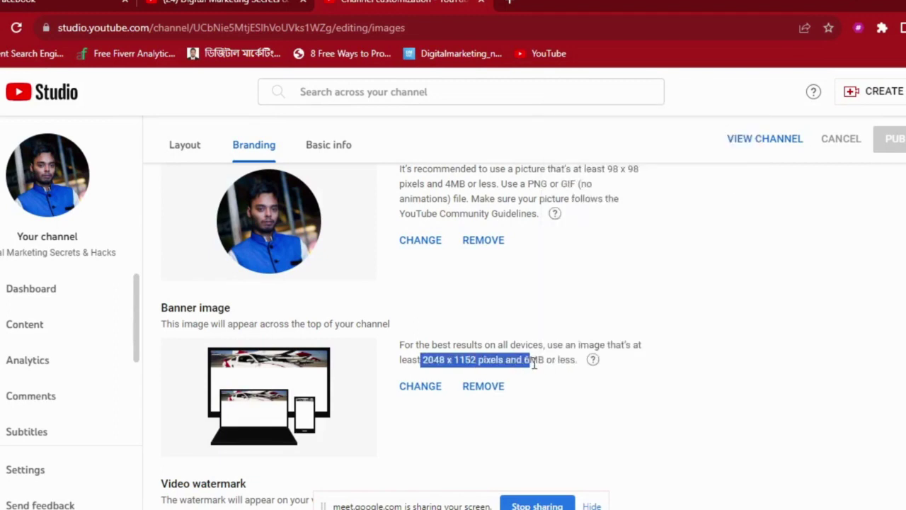
{"action": "right_click", "coordinate": [543, 361]}
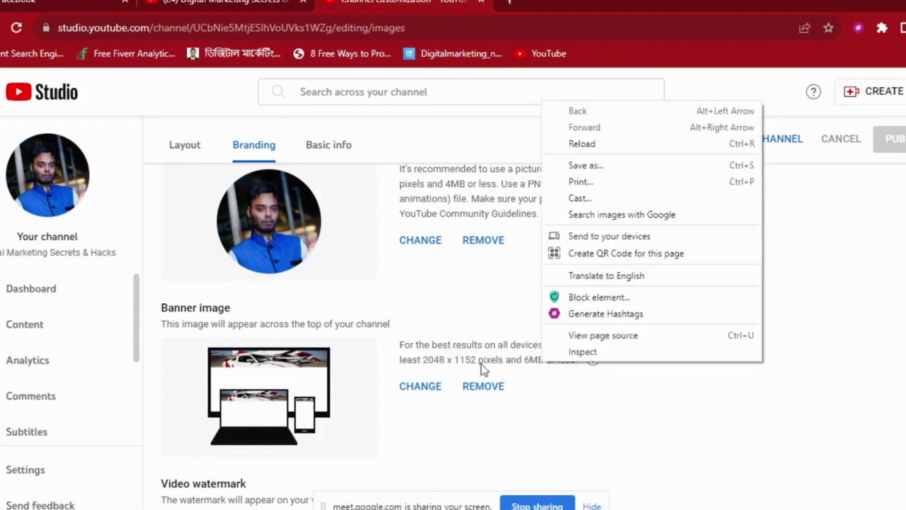
{"action": "left_click", "coordinate": [424, 362]}
{"action": "left_click_drag", "start_coordinate": [448, 363], "coordinate": [544, 364]}
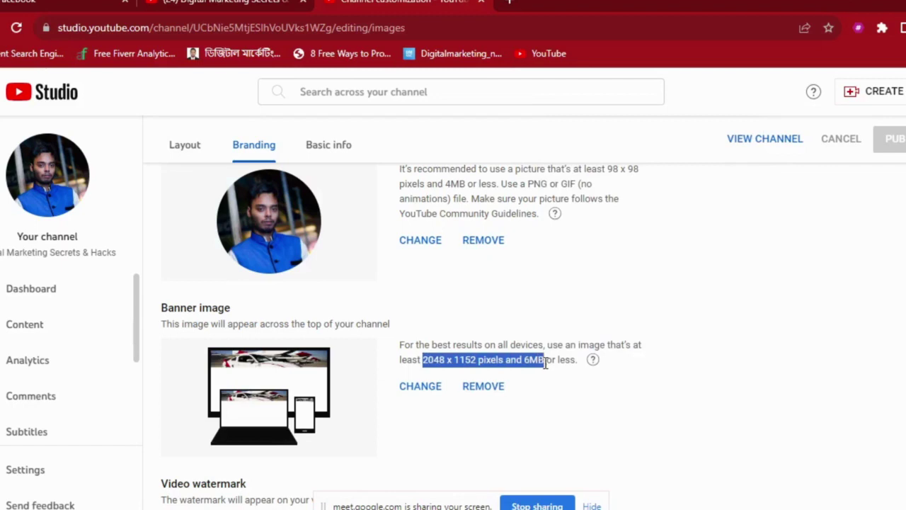
{"action": "right_click", "coordinate": [544, 361]}
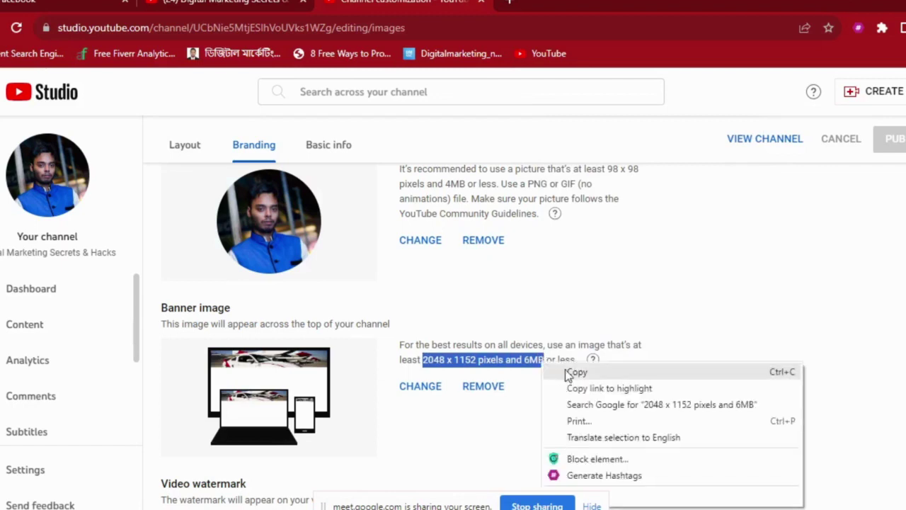
{"action": "left_click", "coordinate": [573, 370]}
On Facebook, cancel the pending reply in the open group chat, clear the unsent draft message and close the chat.
{"action": "left_click", "coordinate": [57, 2]}
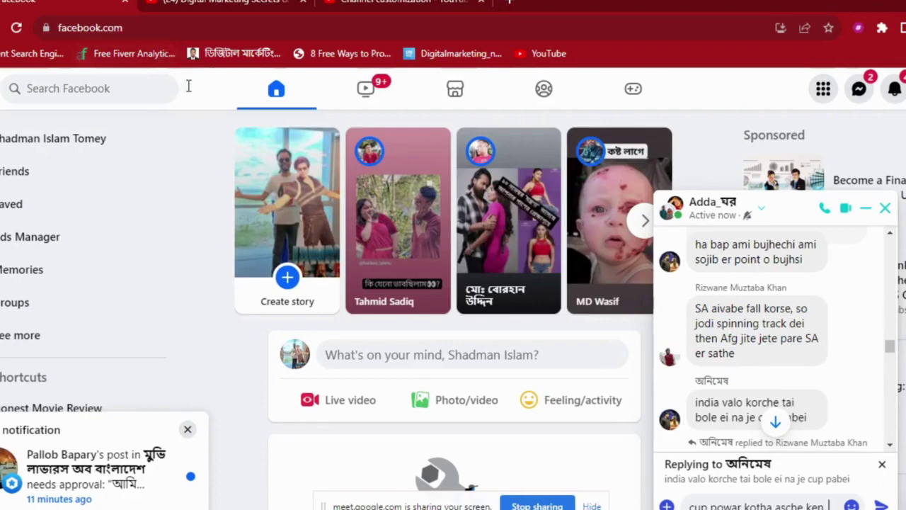
{"action": "left_click", "coordinate": [882, 465]}
{"action": "left_click", "coordinate": [225, 2]}
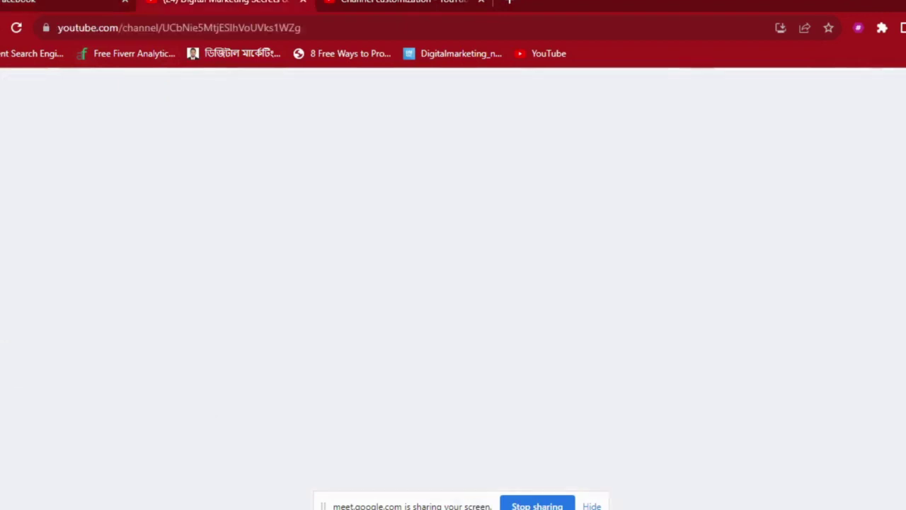
{"action": "left_click", "coordinate": [402, 3]}
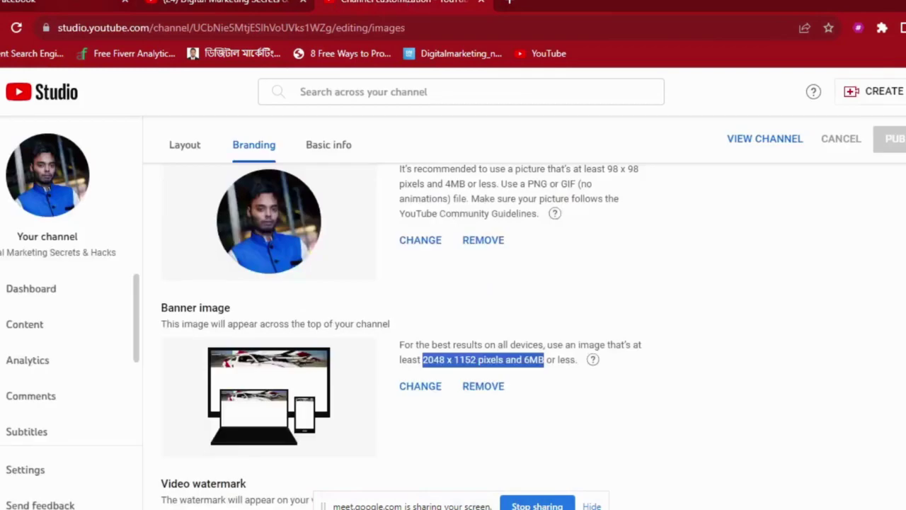
{"action": "left_click", "coordinate": [64, 2]}
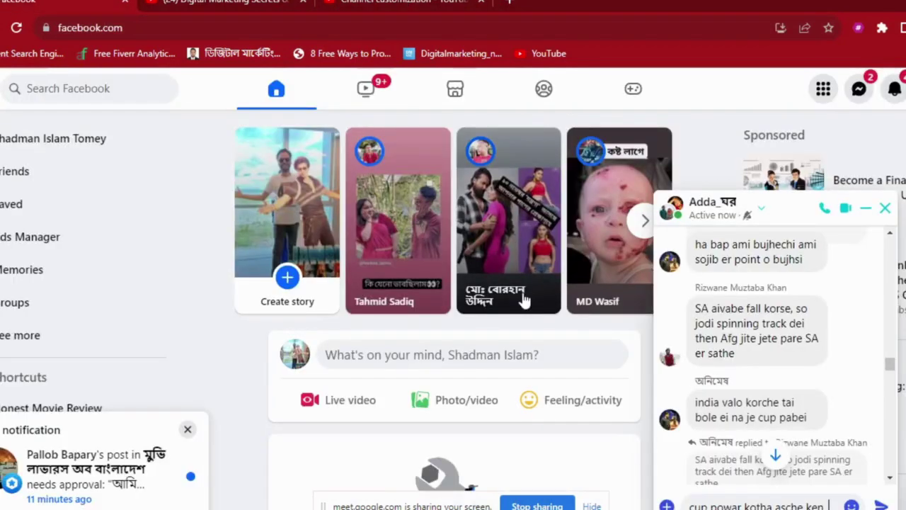
{"action": "left_click_drag", "start_coordinate": [833, 506], "coordinate": [668, 505]}
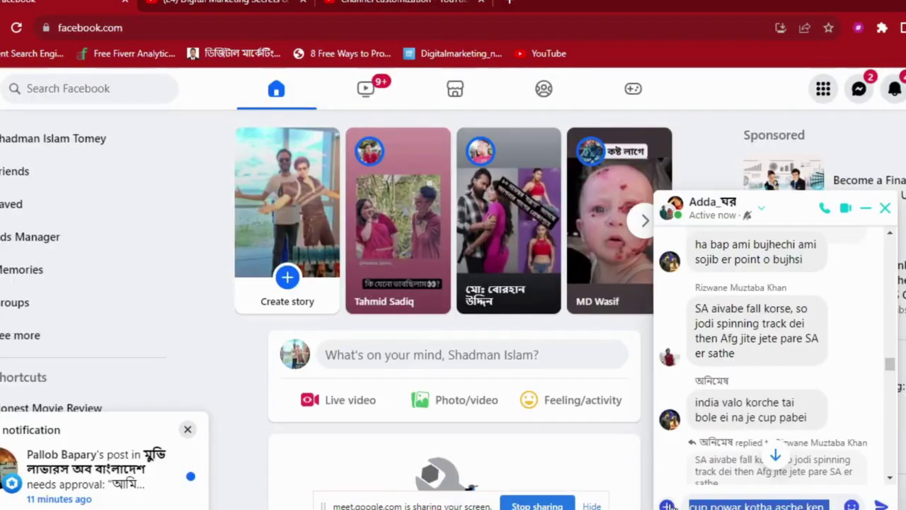
{"action": "key", "text": "BackSpace"}
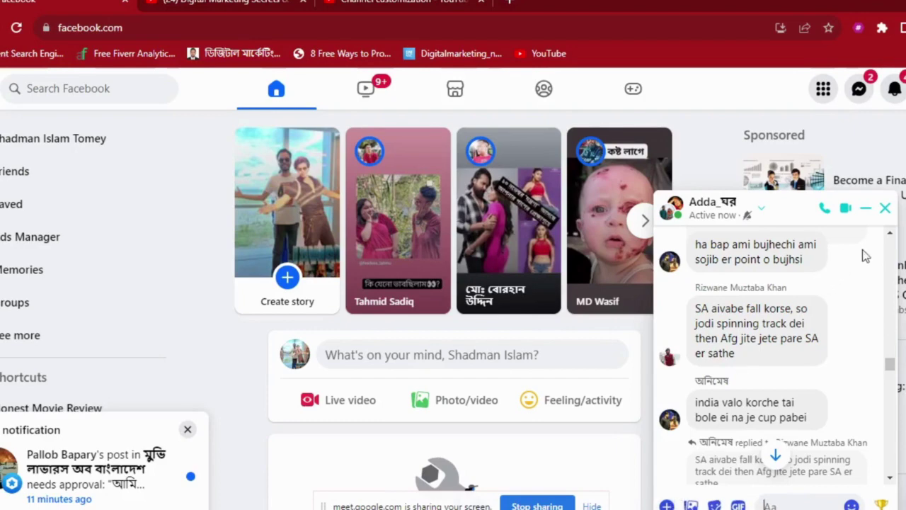
{"action": "left_click", "coordinate": [885, 209]}
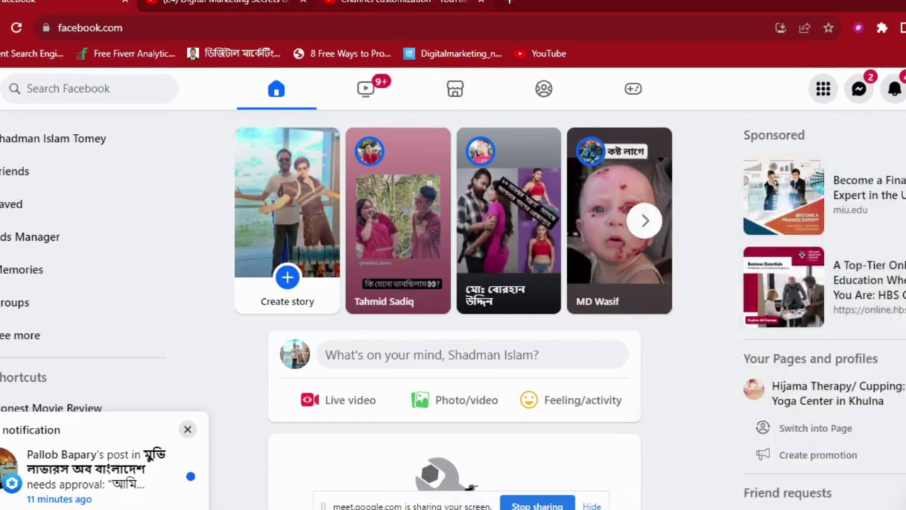
Copy the highlighted banner specification text again in YouTube Studio and return to Facebook.
{"action": "left_click", "coordinate": [392, 4]}
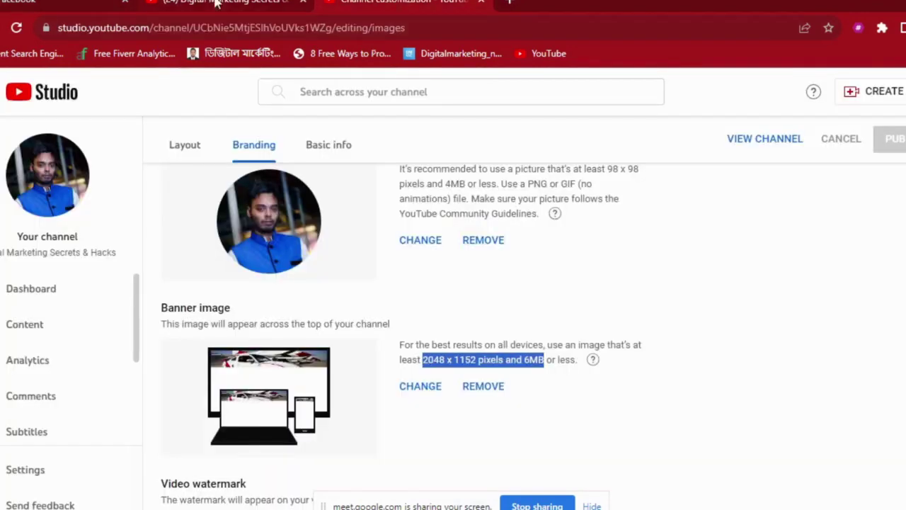
{"action": "right_click", "coordinate": [437, 363]}
{"action": "left_click", "coordinate": [453, 371]}
{"action": "left_click", "coordinate": [94, 2]}
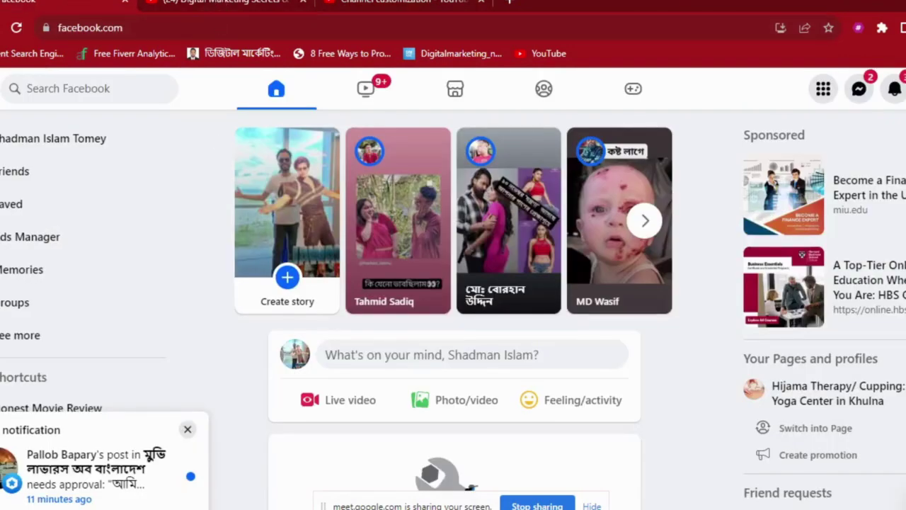
Check the OBS recording window and the YouTube channel page, then return to Facebook.
{"action": "key", "text": "alt+Tab"}
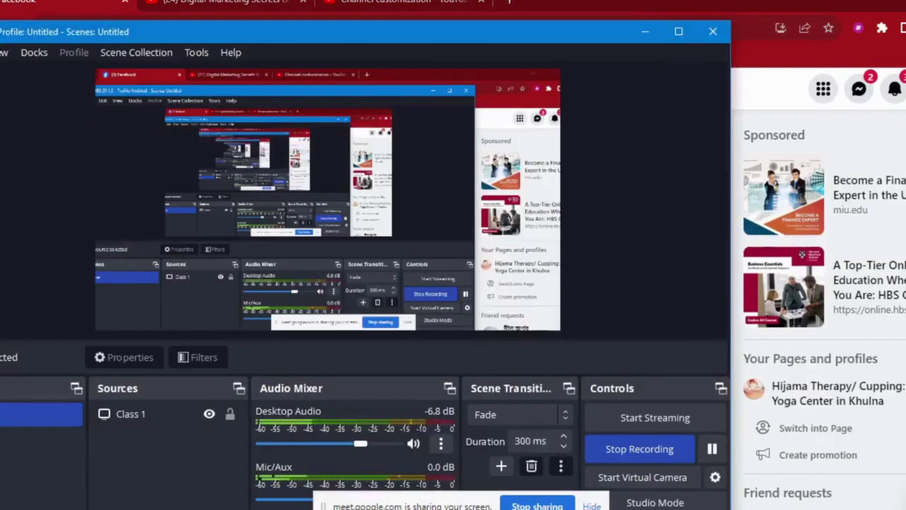
{"action": "key", "text": "alt+Tab"}
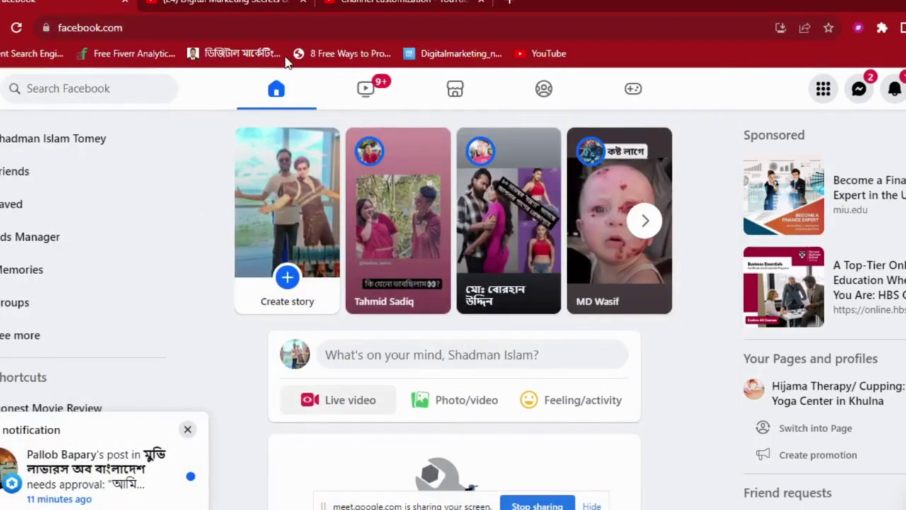
{"action": "key", "text": "ctrl+shift+Tab"}
{"action": "key", "text": "ctrl+shift+Tab"}
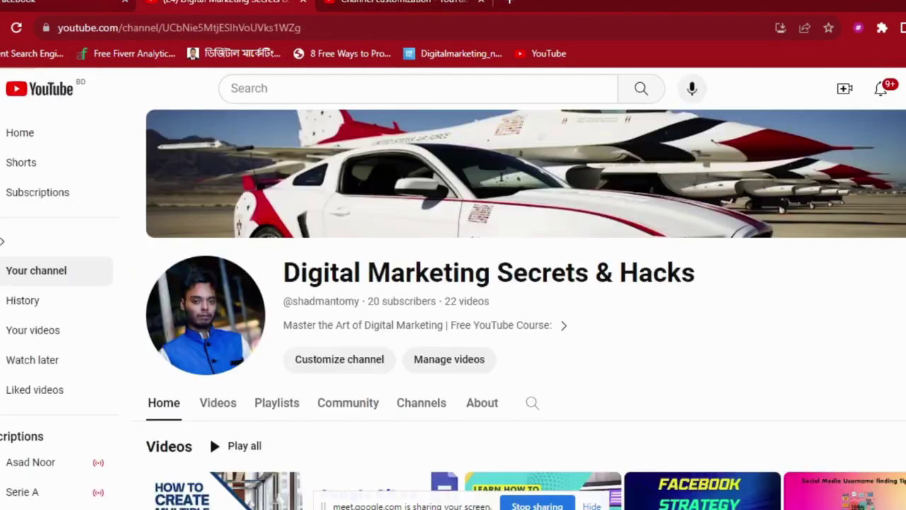
{"action": "key", "text": "ctrl+shift+Tab"}
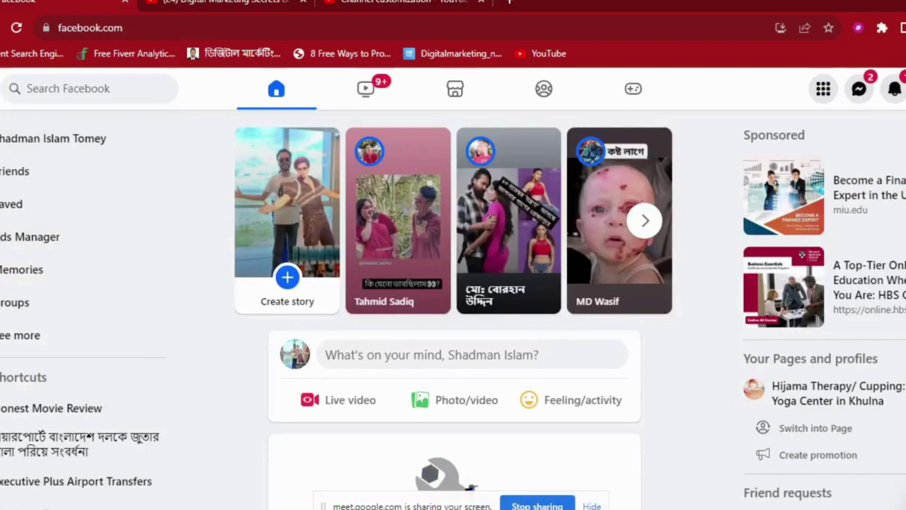
Bring up OBS, hide the Google Meet screen-sharing notice and minimize OBS.
{"action": "left_click", "coordinate": [266, 470]}
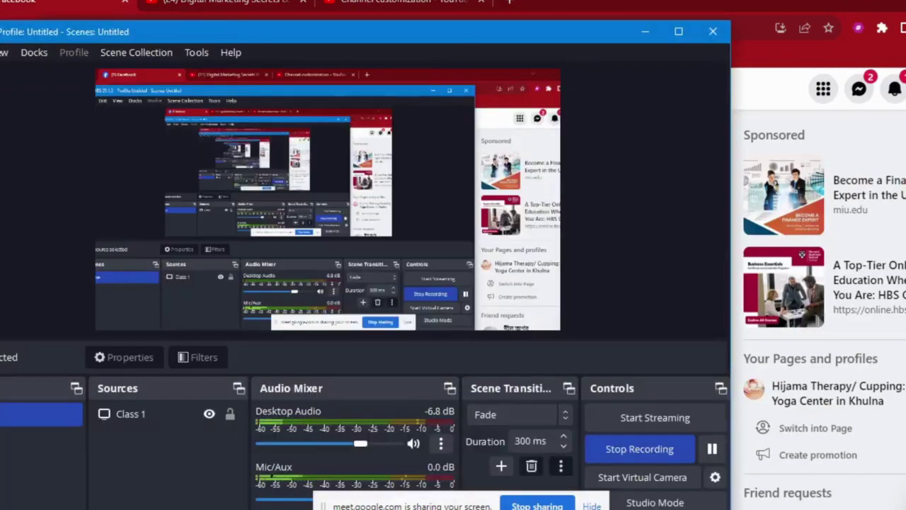
{"action": "left_click", "coordinate": [592, 506]}
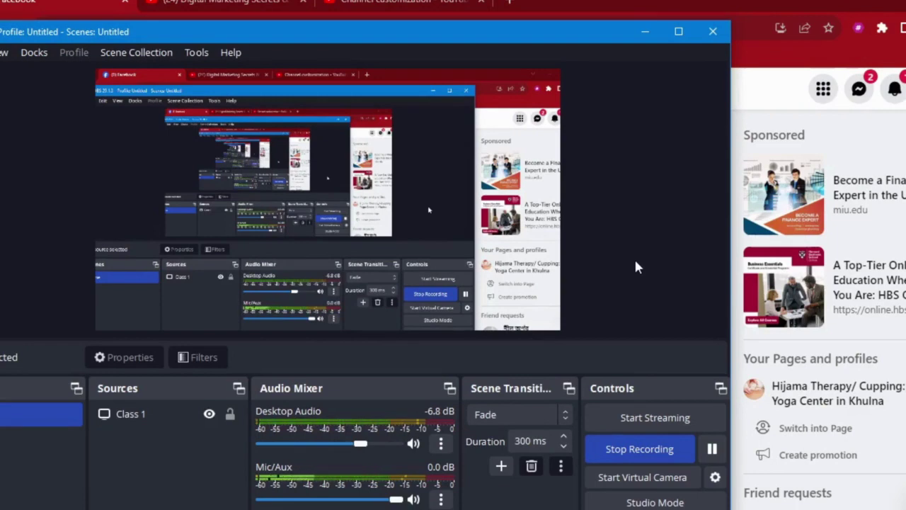
{"action": "left_click", "coordinate": [645, 32]}
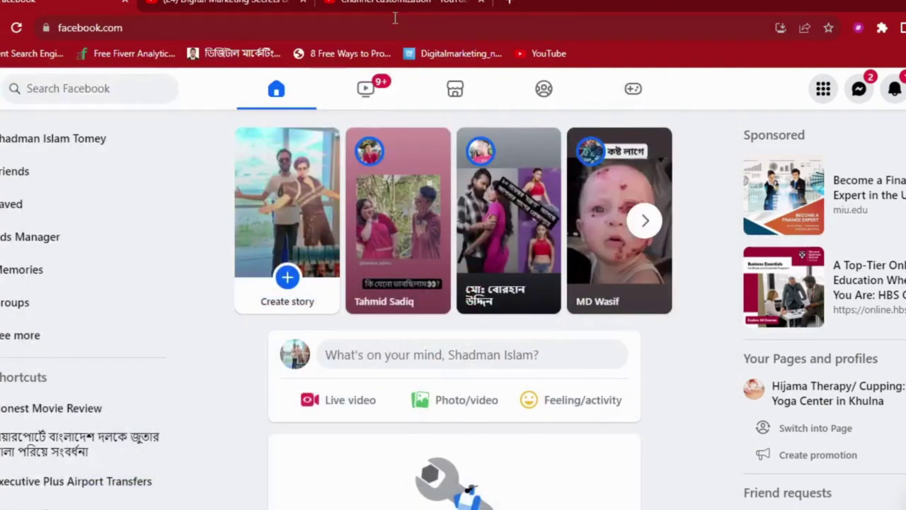
Clear away the Facebook browser window, Downloads folder and OBS, then return from Gmail to the Google Meet call.
{"action": "left_click", "coordinate": [881, 2]}
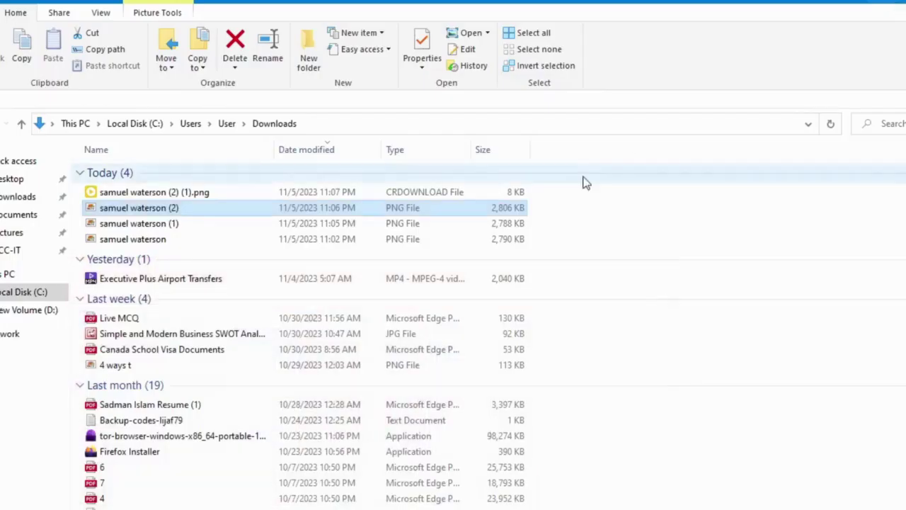
{"action": "left_click", "coordinate": [208, 509]}
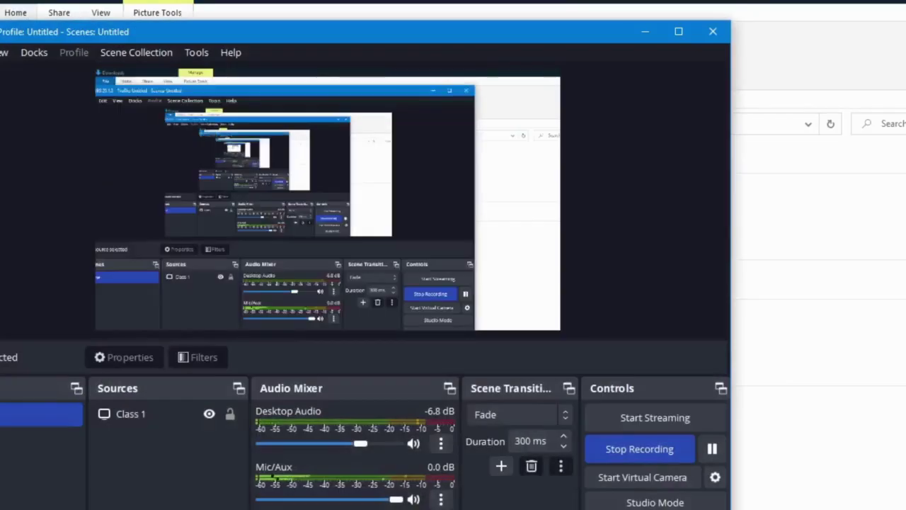
{"action": "left_click", "coordinate": [643, 33]}
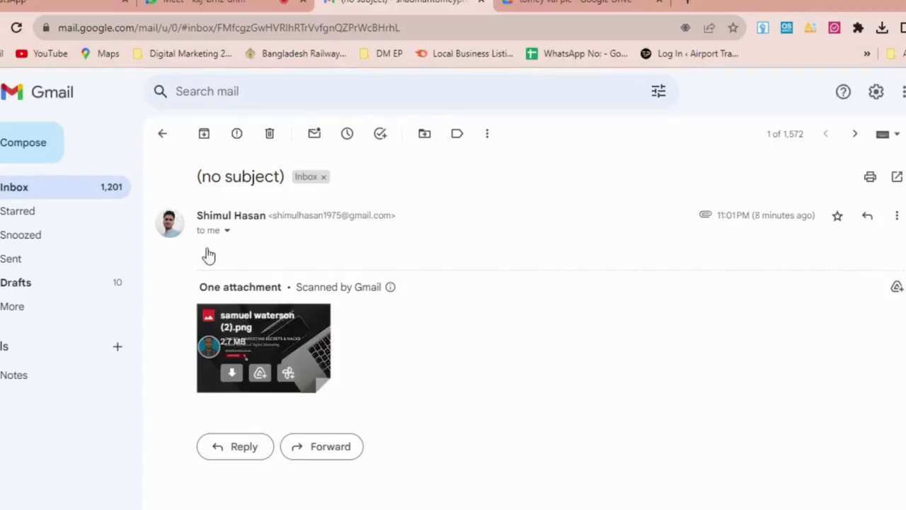
{"action": "left_click", "coordinate": [232, 4]}
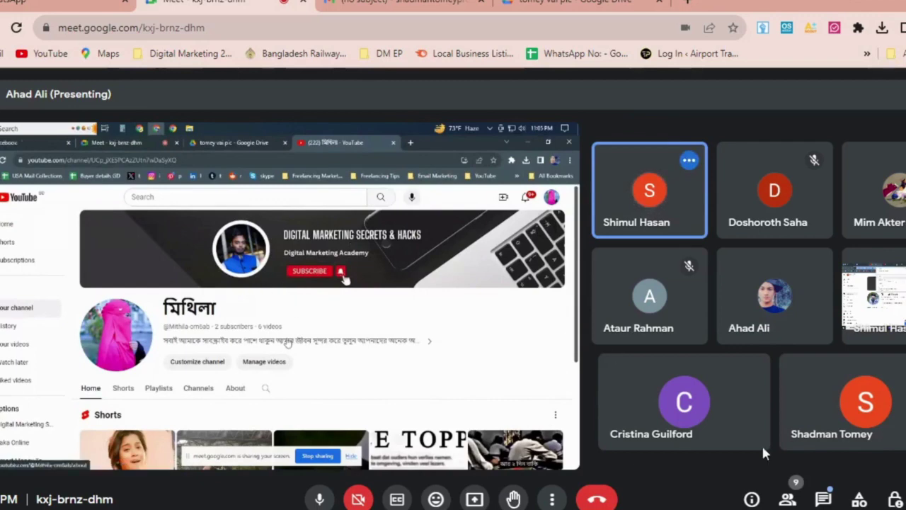
Post the copied banner size "2048 x 1152 pixels and 6MB" in the call chat and dismiss the call time-limit notice.
{"action": "left_click", "coordinate": [822, 499]}
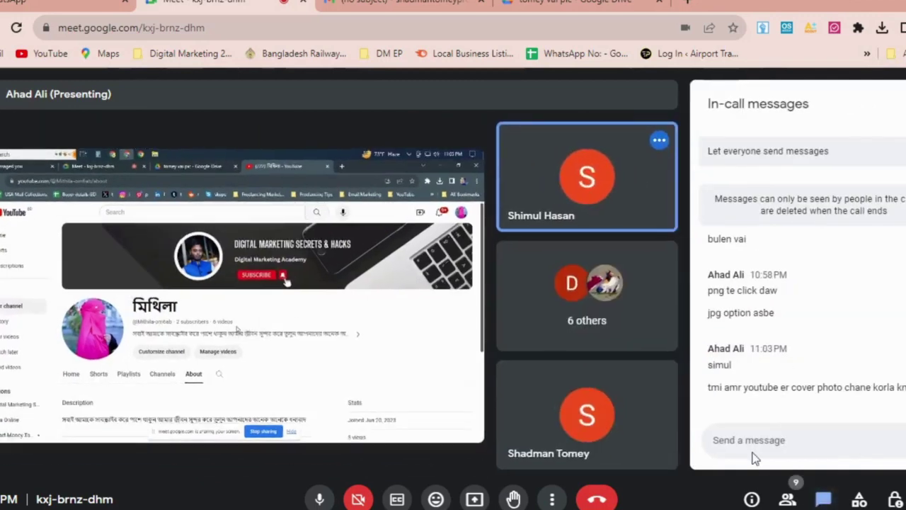
{"action": "right_click", "coordinate": [753, 445]}
{"action": "left_click", "coordinate": [790, 343]}
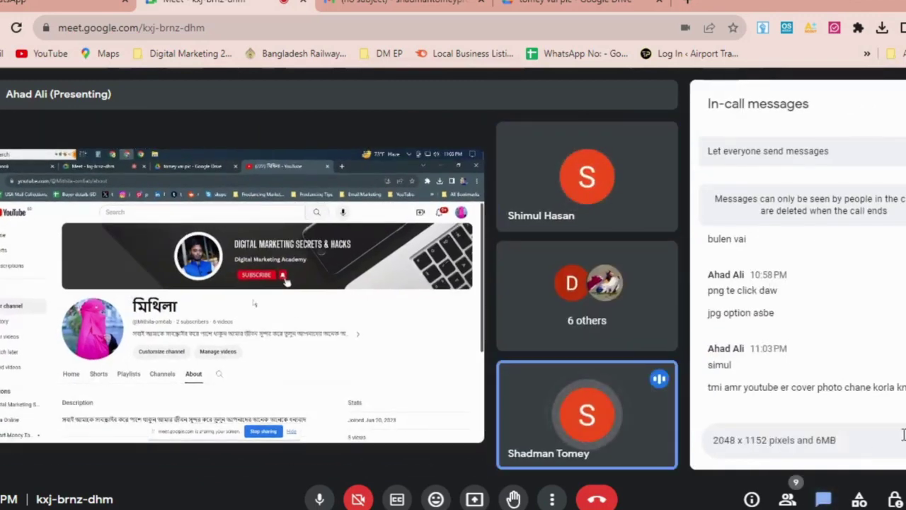
{"action": "key", "text": "Return"}
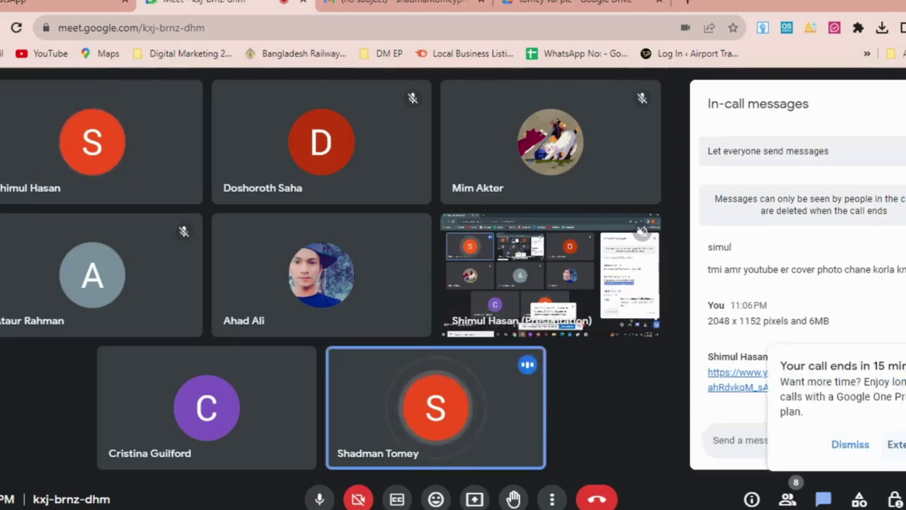
{"action": "left_click", "coordinate": [852, 446]}
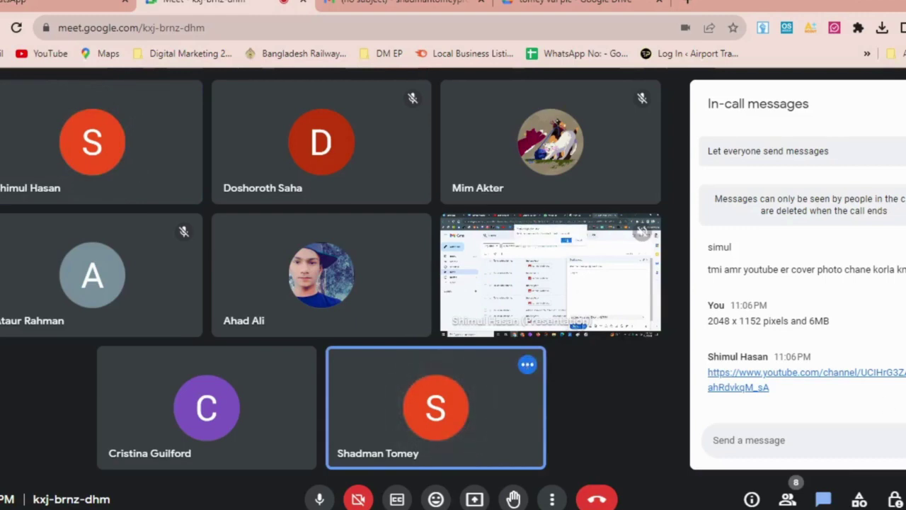
Check the banner image in Google Drive and the attachment email in Gmail, then return to the Meet call.
{"action": "key", "text": "ctrl+Tab"}
{"action": "key", "text": "ctrl+Tab"}
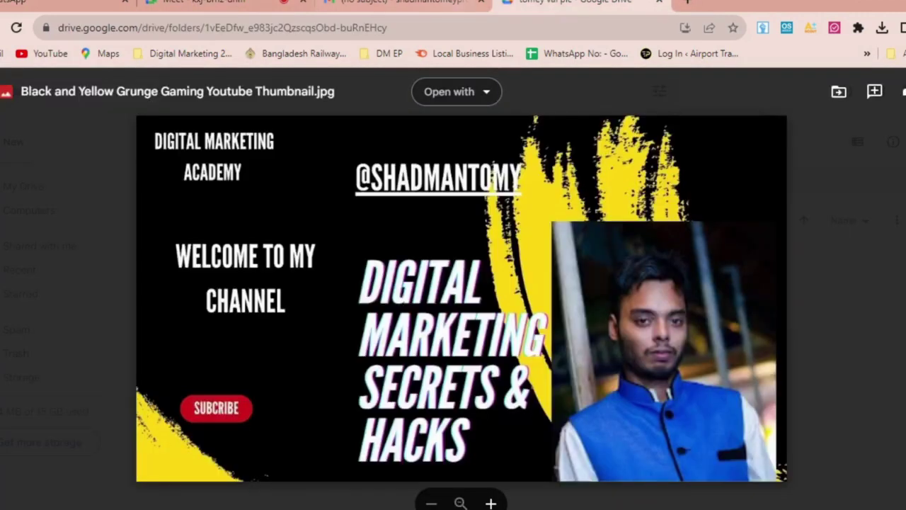
{"action": "key", "text": "ctrl+shift+Tab"}
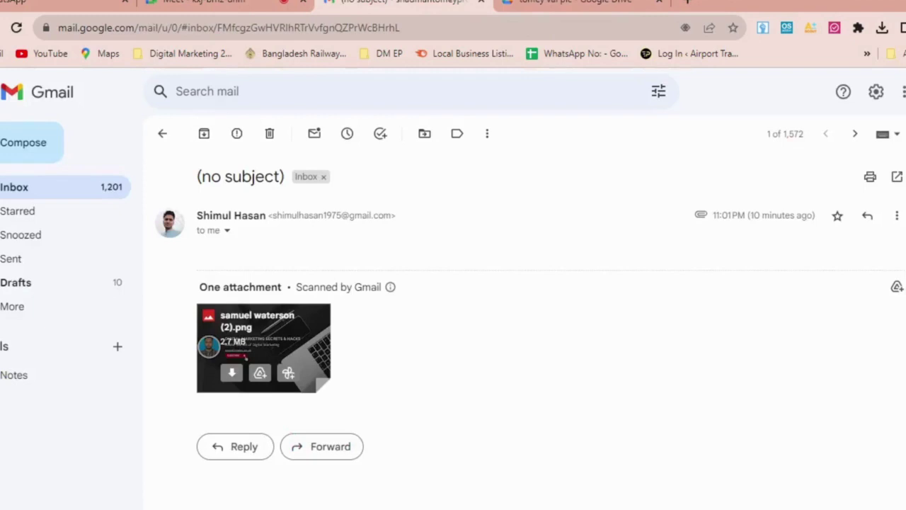
{"action": "key", "text": "ctrl+shift+Tab"}
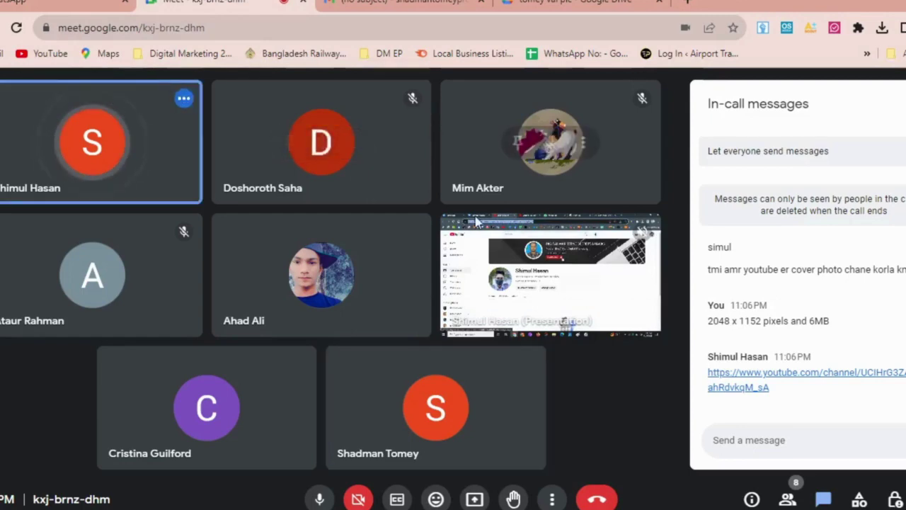
Open the newest unread inbox email in Gmail and download its PNG banner attachment.
{"action": "key", "text": "ctrl+Tab"}
{"action": "key", "text": "ctrl+Tab"}
{"action": "left_click", "coordinate": [400, 7]}
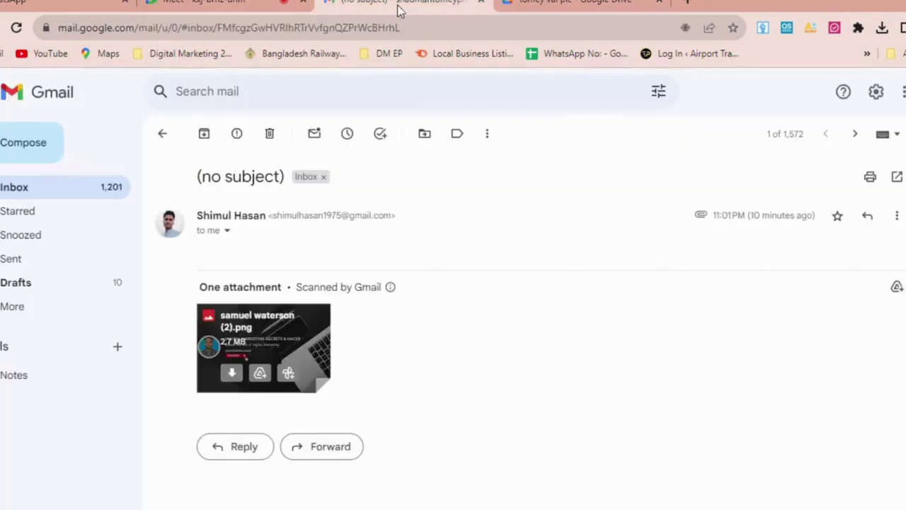
{"action": "left_click", "coordinate": [167, 134]}
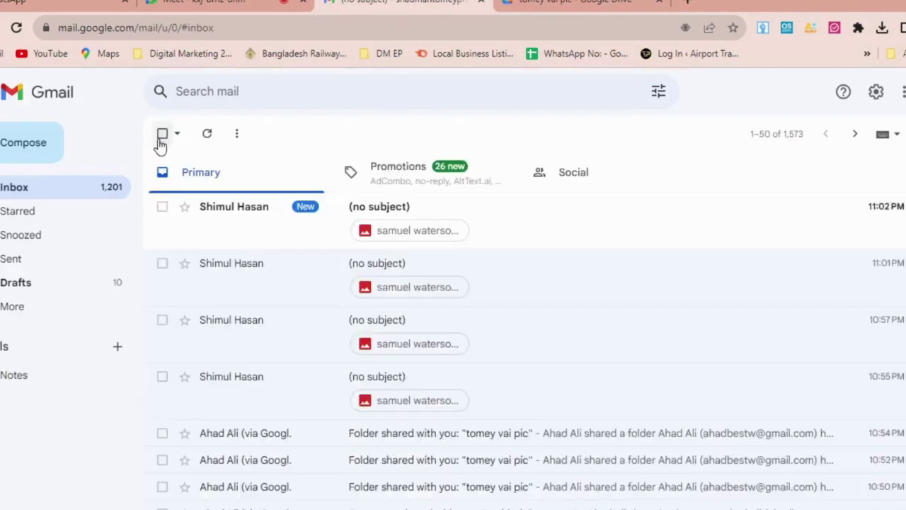
{"action": "left_click", "coordinate": [369, 216]}
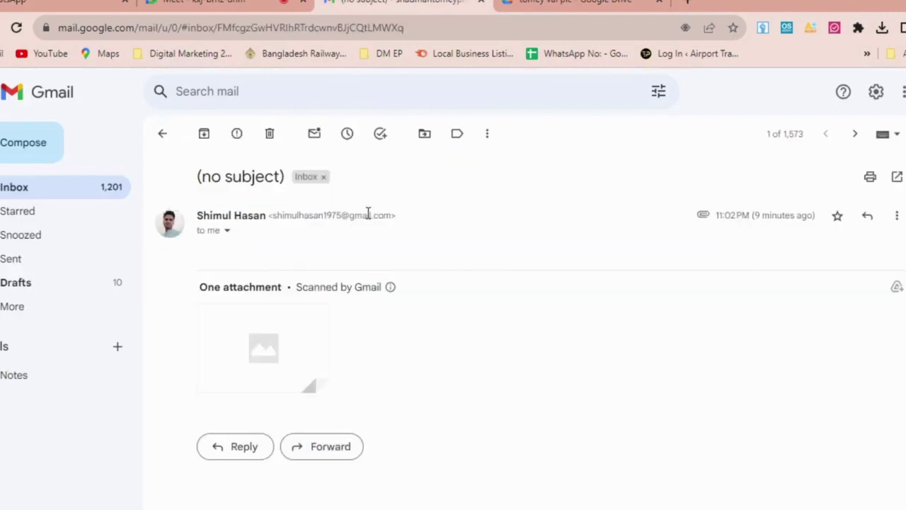
{"action": "mouse_move", "coordinate": [265, 378]}
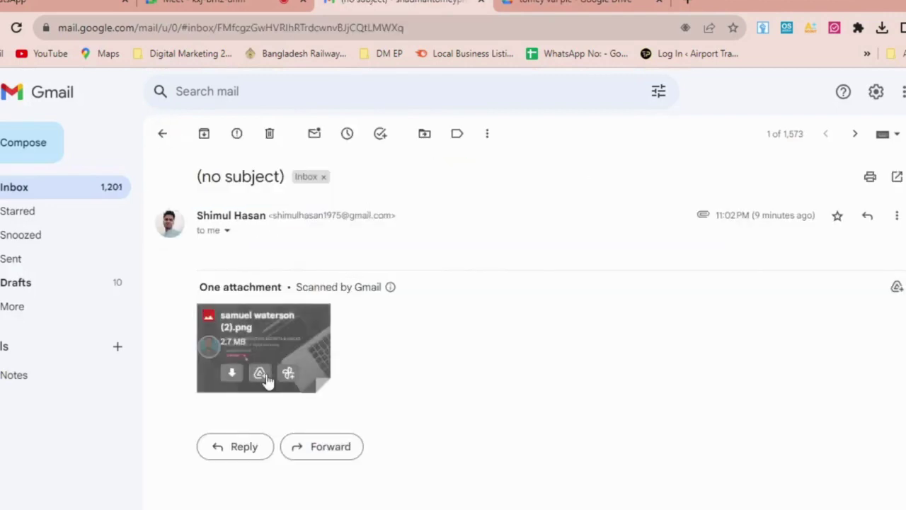
{"action": "left_click", "coordinate": [231, 379]}
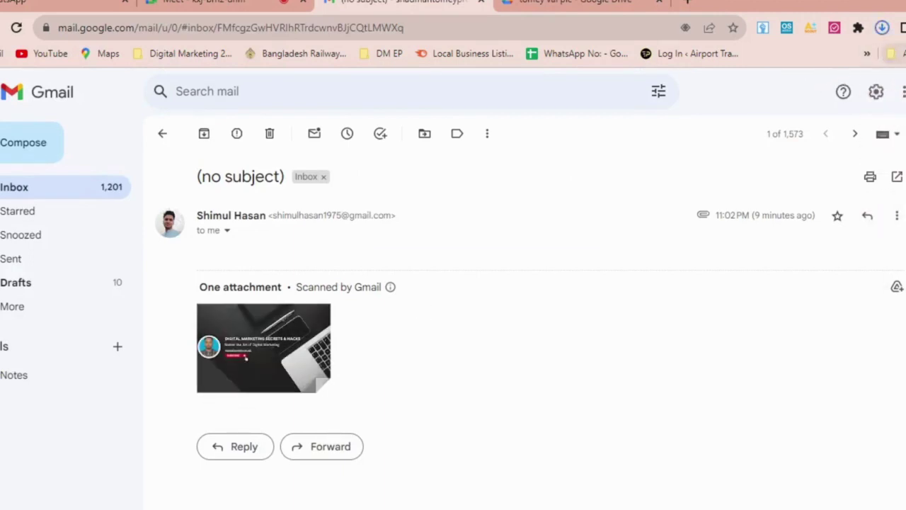
Rename the banner PNG from 11:06 PM in the Downloads folder as "Digital Marketing Secrts".
{"action": "left_click", "coordinate": [847, 61]}
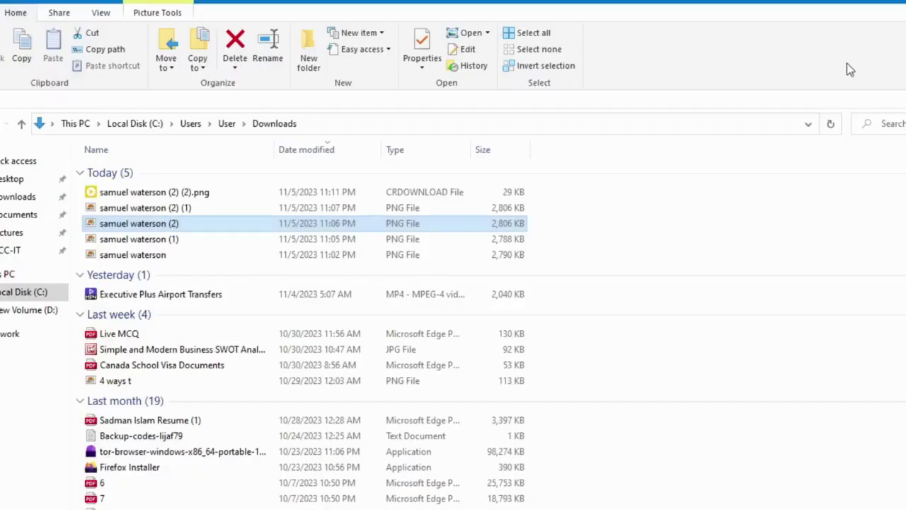
{"action": "right_click", "coordinate": [170, 228]}
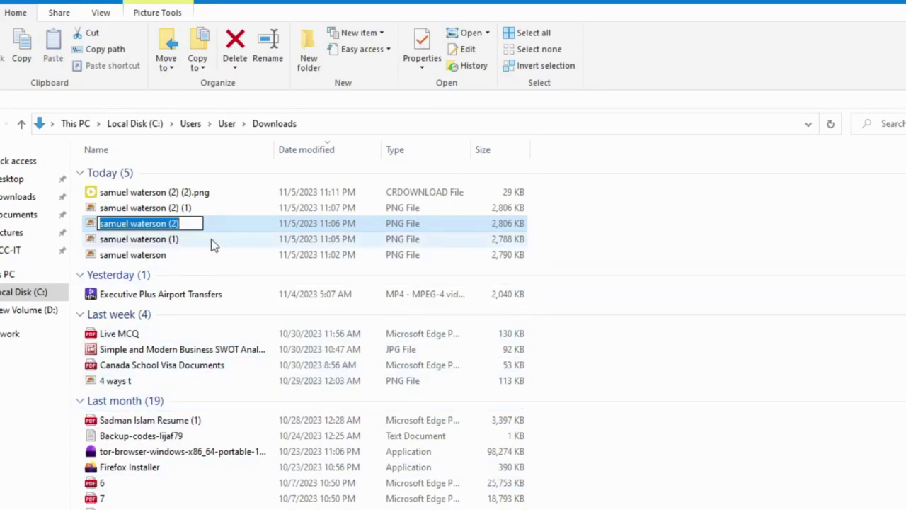
{"action": "type", "text": "D"}
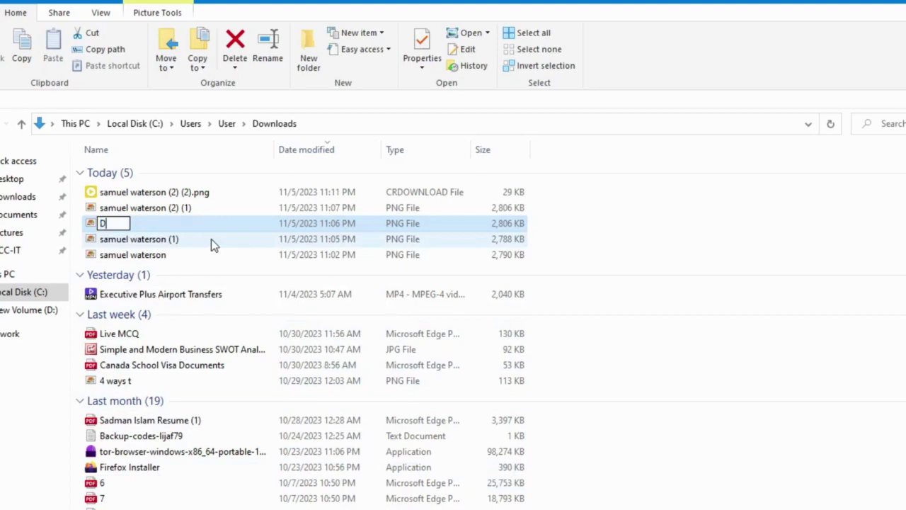
{"action": "type", "text": "igital "}
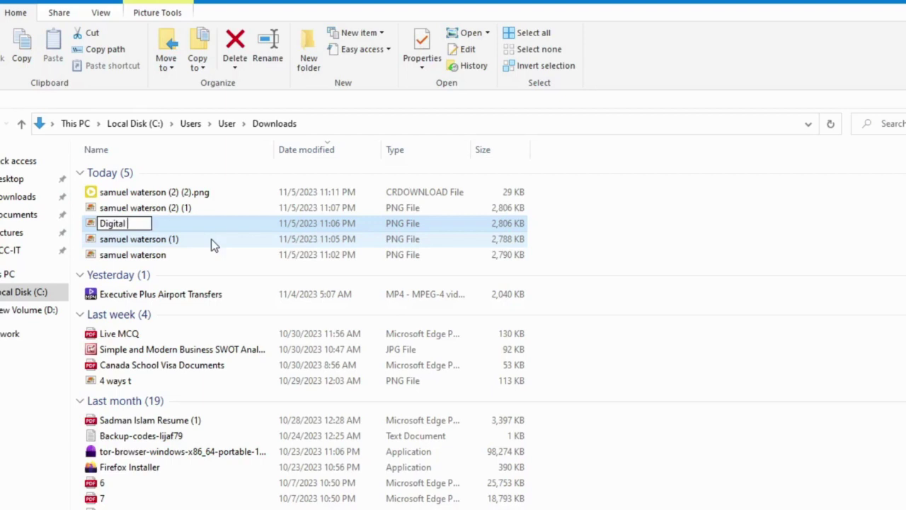
{"action": "type", "text": "Marke"}
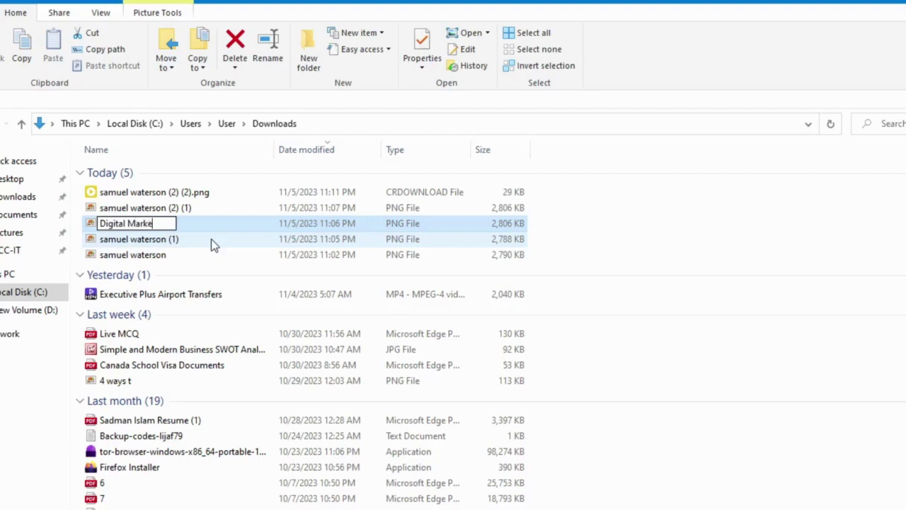
{"action": "type", "text": "ting Secrts"}
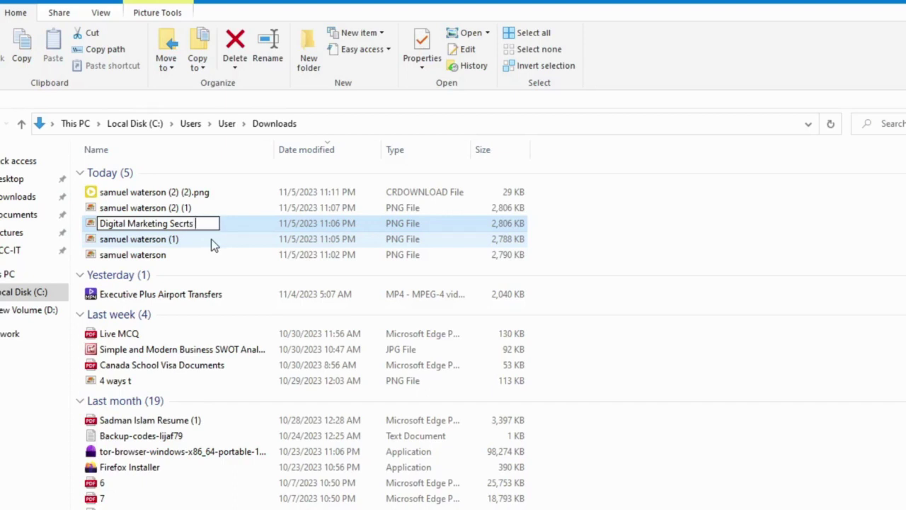
{"action": "double_click", "coordinate": [182, 224]}
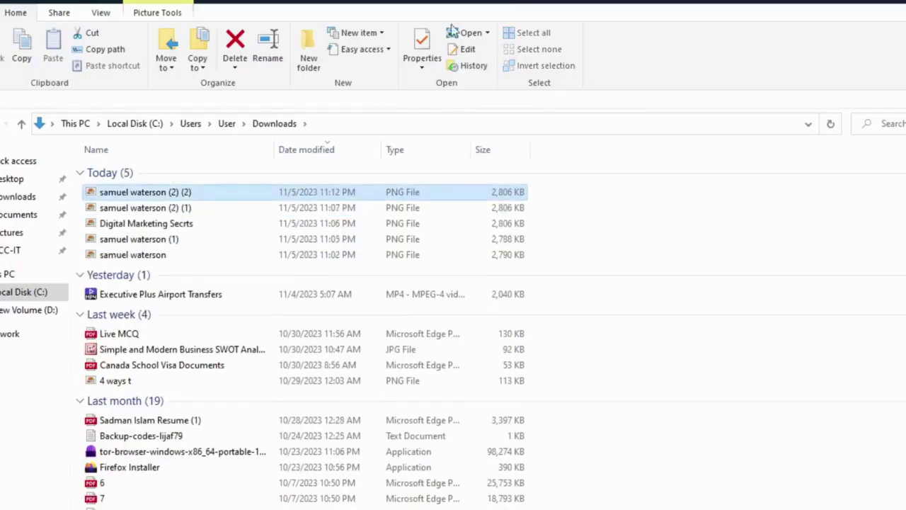
View the newest downloaded banner PNG and check the "Digital Marketing Secrts" image in the Downloads folder.
{"action": "left_click", "coordinate": [167, 198]}
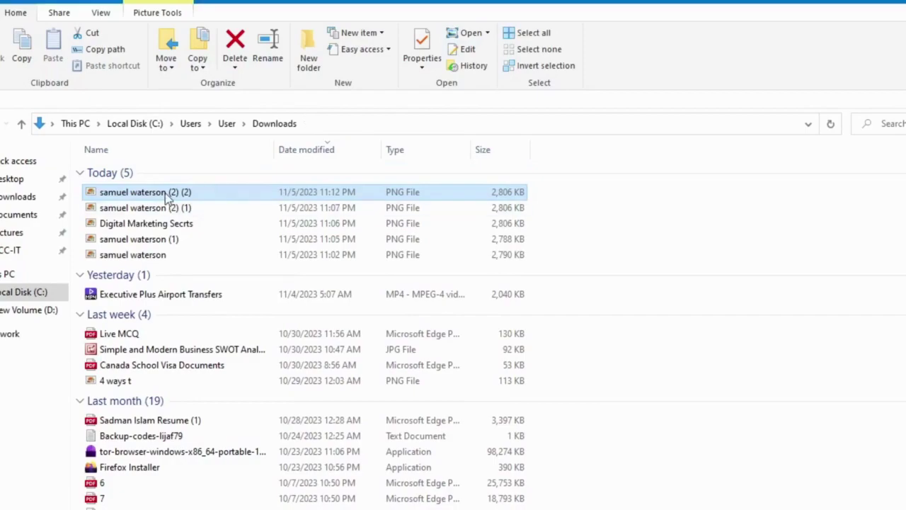
{"action": "double_click", "coordinate": [168, 198]}
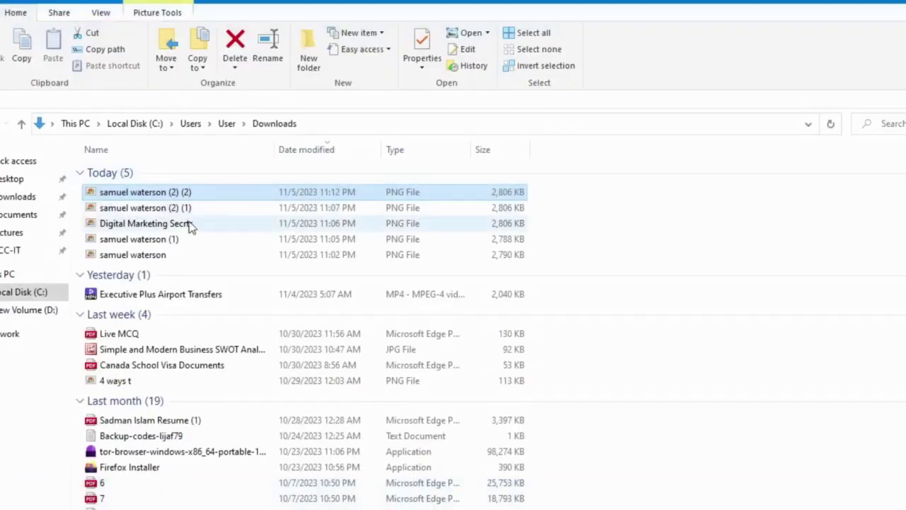
{"action": "left_click", "coordinate": [169, 228]}
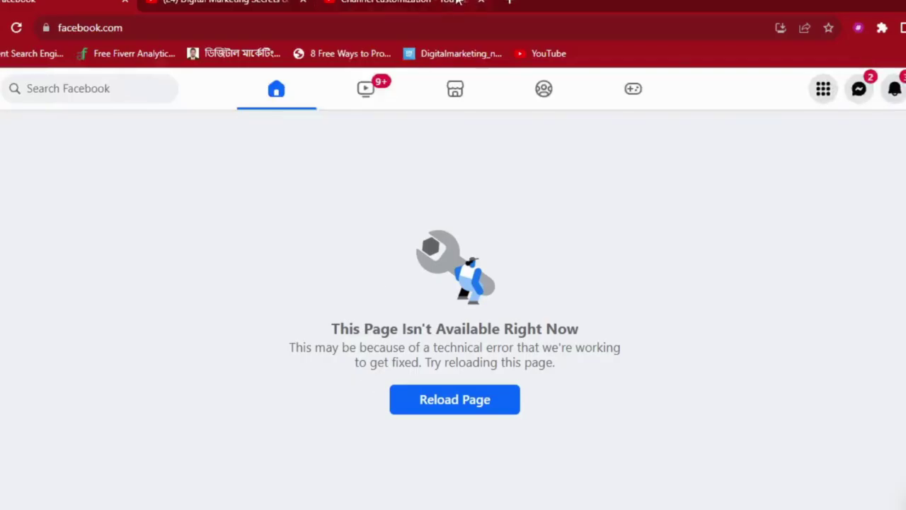
Return to the Google Meet call and present the entire screen to the participants.
{"action": "left_click", "coordinate": [457, 2]}
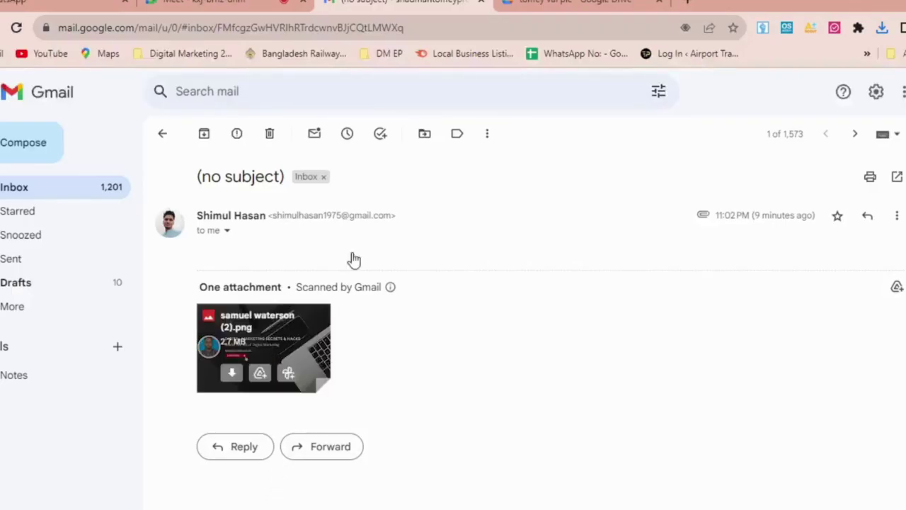
{"action": "left_click", "coordinate": [260, 3]}
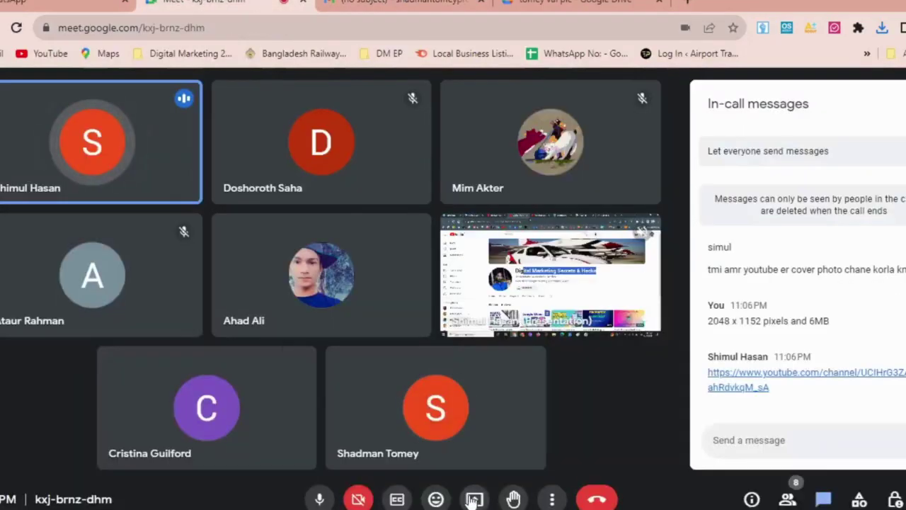
{"action": "mouse_move", "coordinate": [556, 272]}
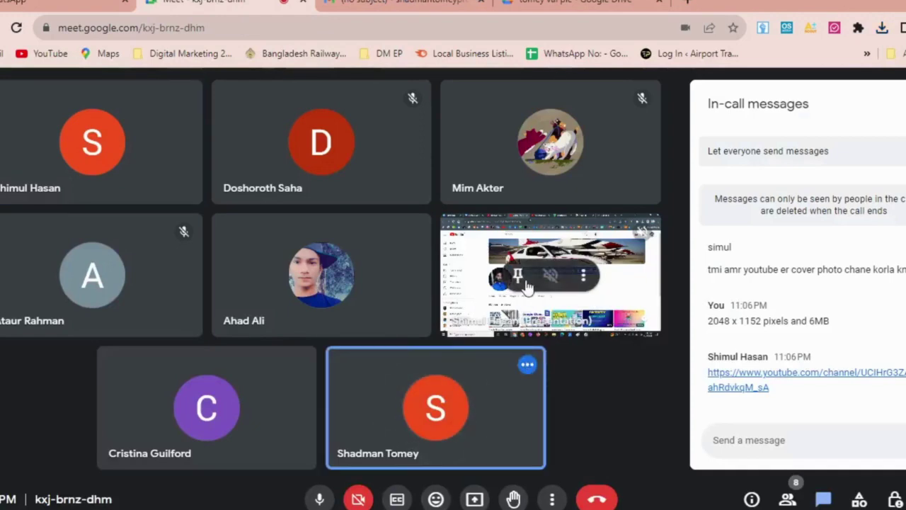
{"action": "left_click", "coordinate": [469, 499]}
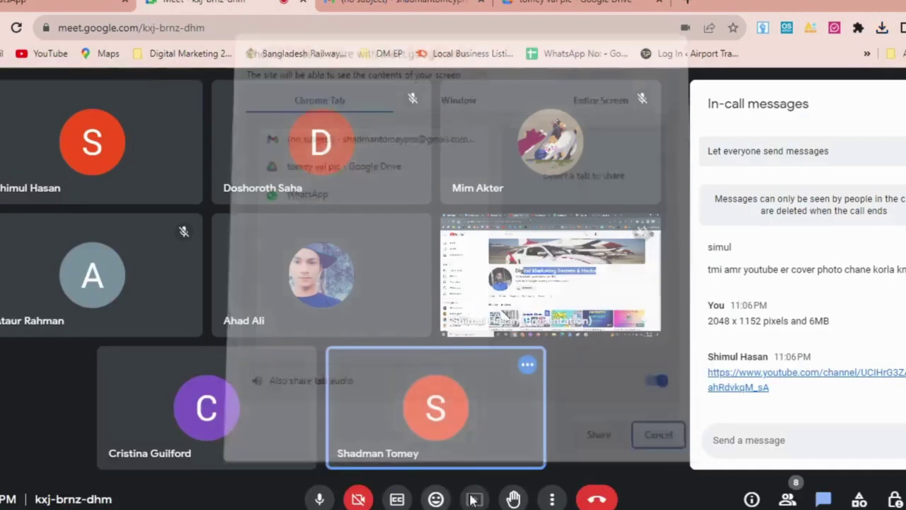
{"action": "left_click", "coordinate": [604, 117]}
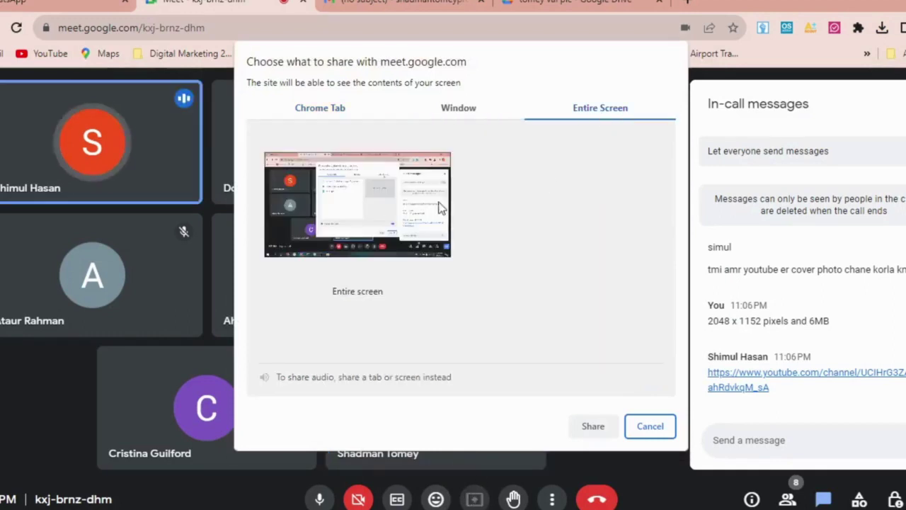
{"action": "left_click", "coordinate": [383, 206]}
{"action": "left_click", "coordinate": [597, 427]}
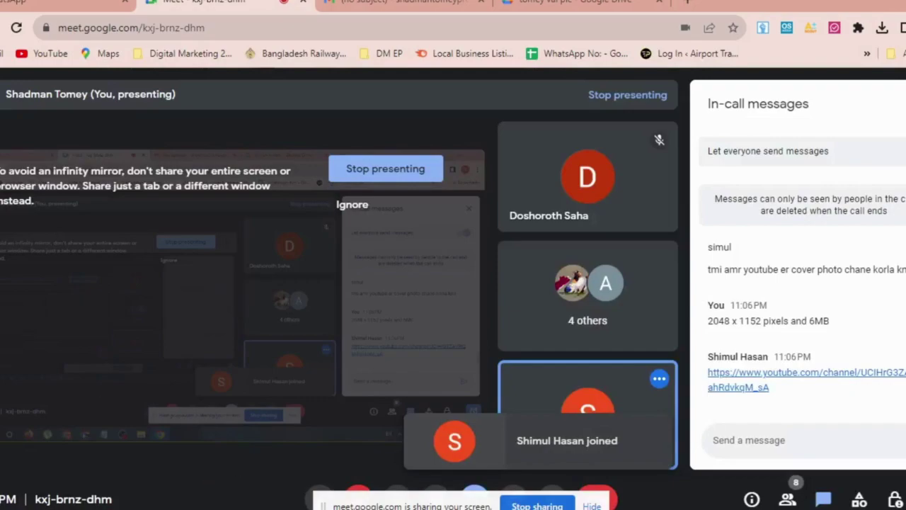
Switch to YouTube Studio, preview a downloaded banner as the channel's banner image and cancel the change.
{"action": "key", "text": "alt+Tab"}
{"action": "left_click", "coordinate": [417, 392]}
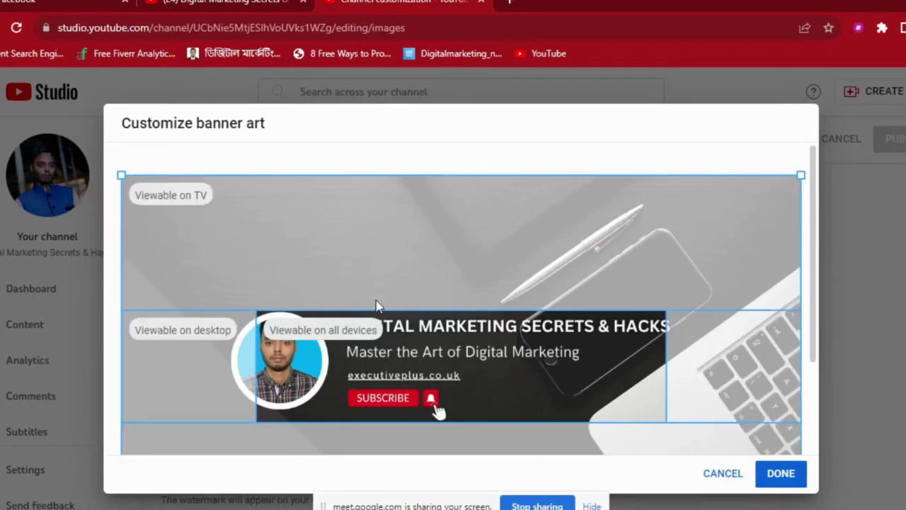
{"action": "left_click", "coordinate": [723, 476]}
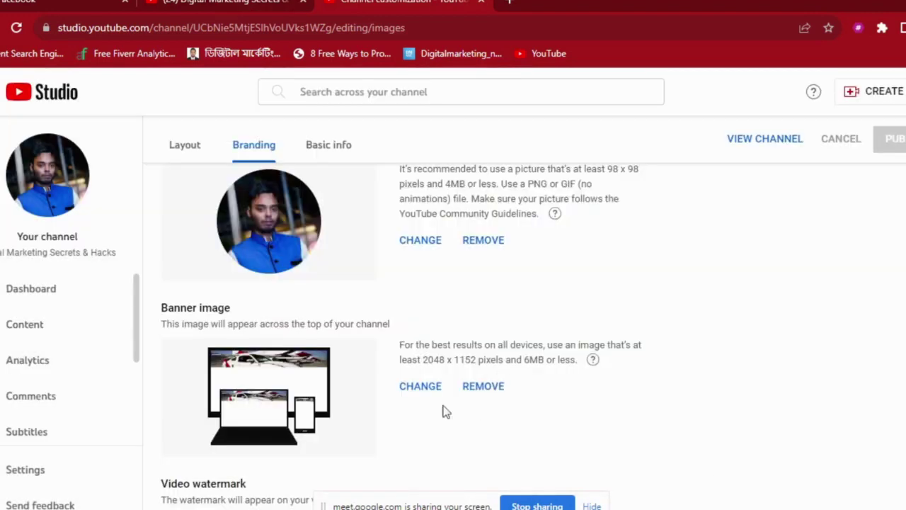
Preview the oldest of today's downloaded banner PNGs as the channel's banner image, then cancel without applying it.
{"action": "left_click", "coordinate": [420, 387]}
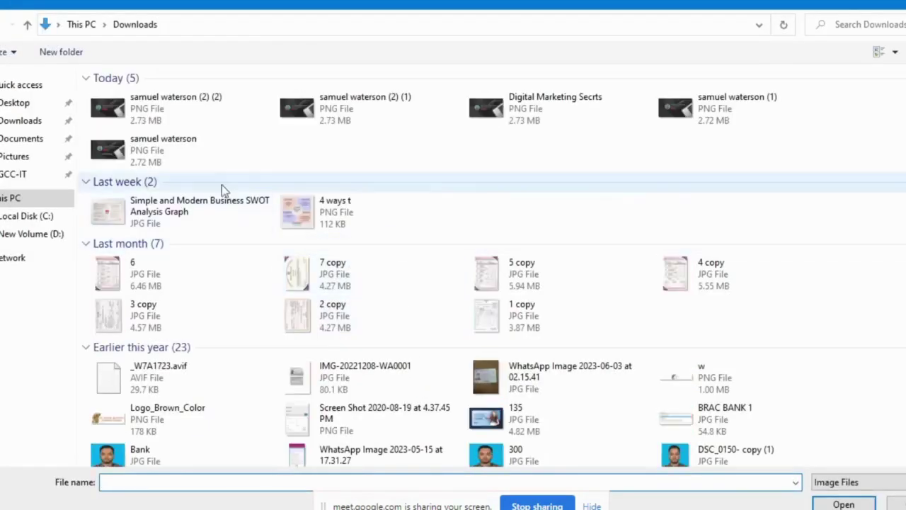
{"action": "double_click", "coordinate": [160, 158]}
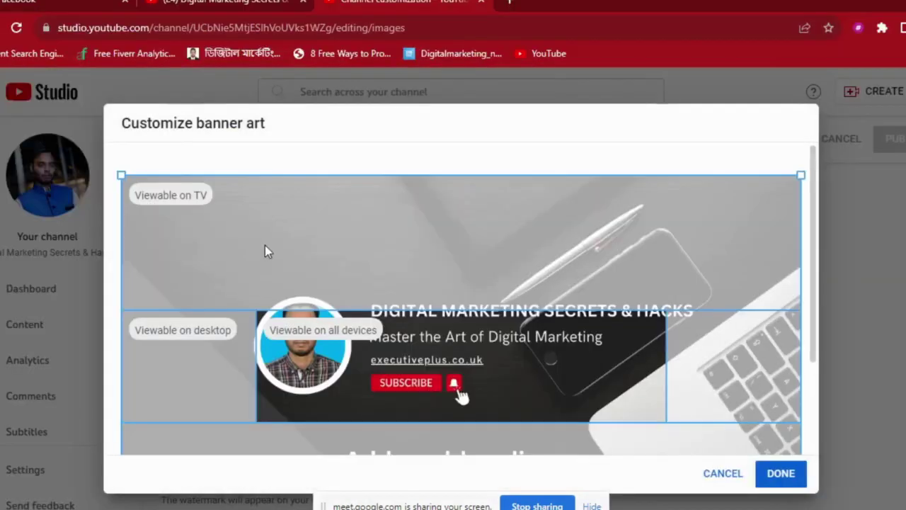
{"action": "left_click", "coordinate": [719, 475]}
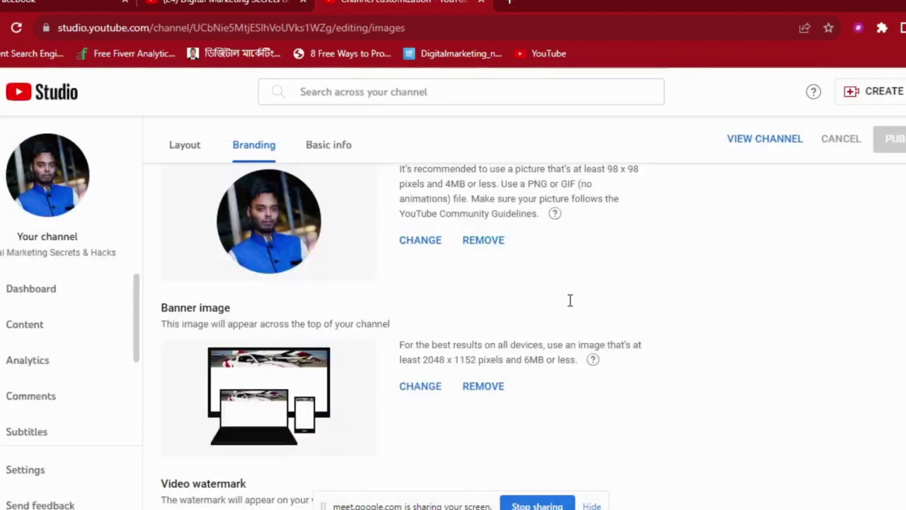
{"action": "left_click", "coordinate": [417, 240]}
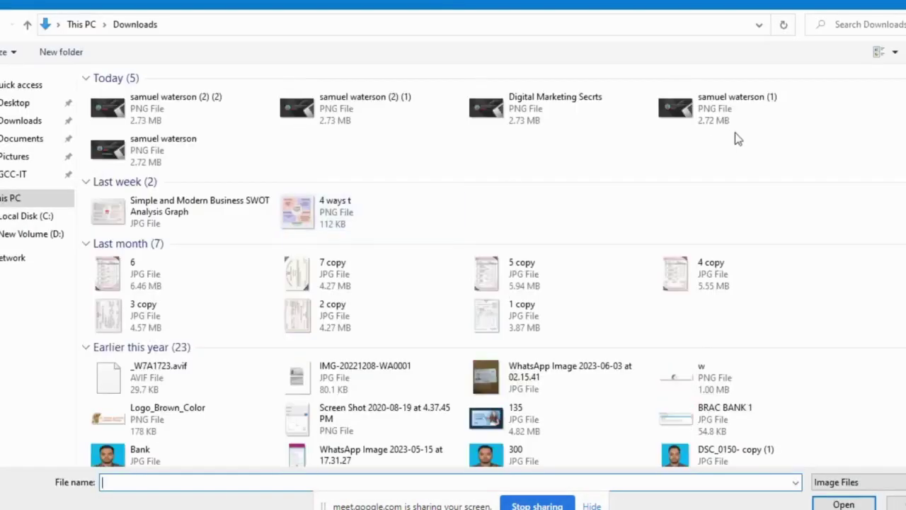
{"action": "double_click", "coordinate": [708, 109]}
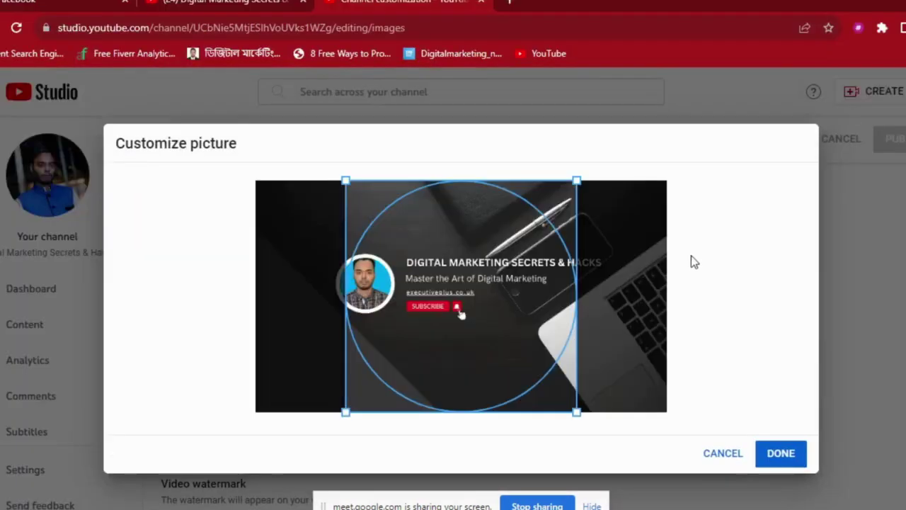
{"action": "left_click_drag", "start_coordinate": [522, 299], "coordinate": [480, 222]}
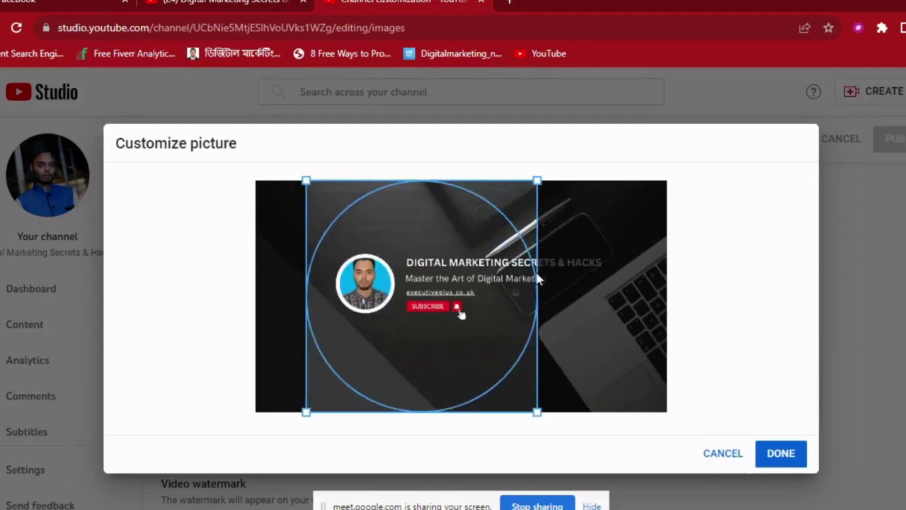
{"action": "left_click_drag", "start_coordinate": [538, 181], "coordinate": [572, 181]}
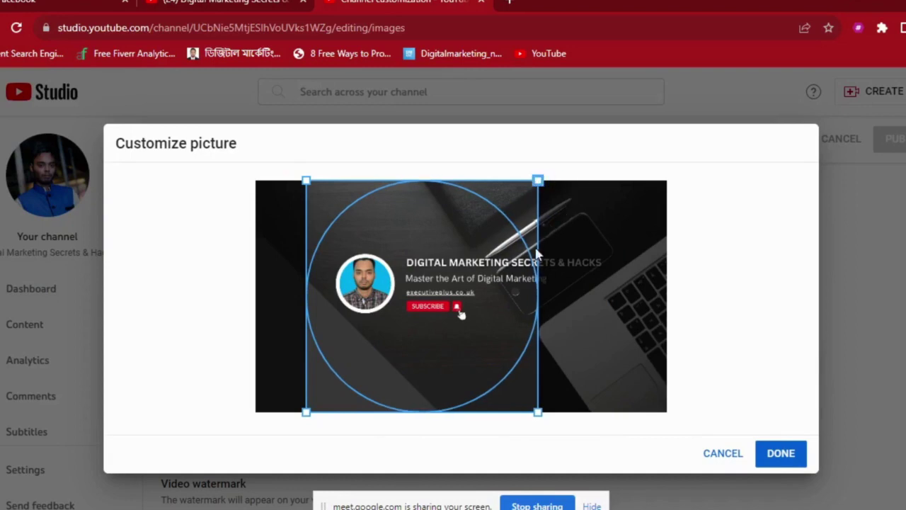
{"action": "left_click_drag", "start_coordinate": [471, 293], "coordinate": [539, 297]}
{"action": "left_click", "coordinate": [723, 453]}
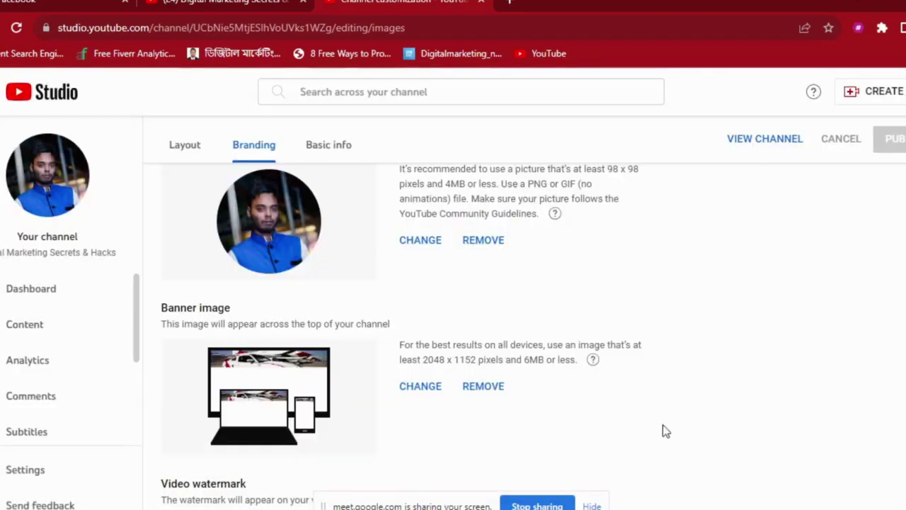
{"action": "left_click", "coordinate": [424, 241]}
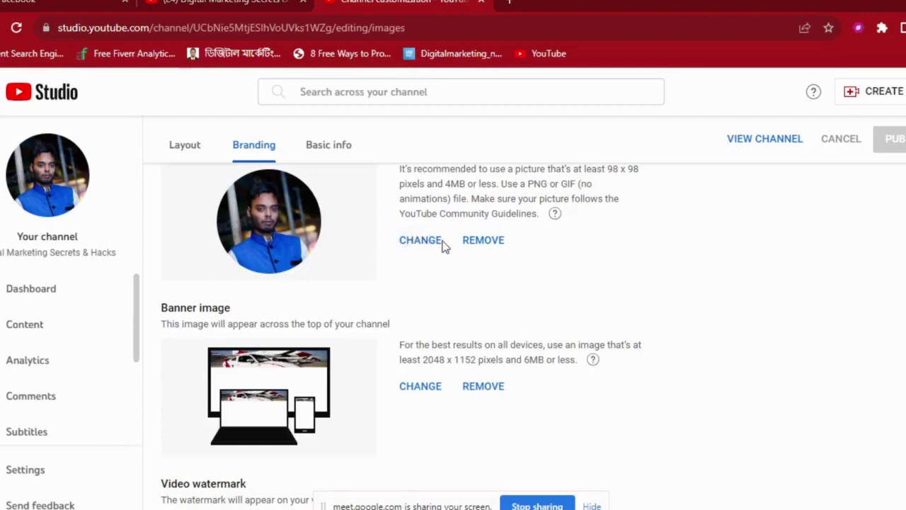
{"action": "key", "text": "Escape"}
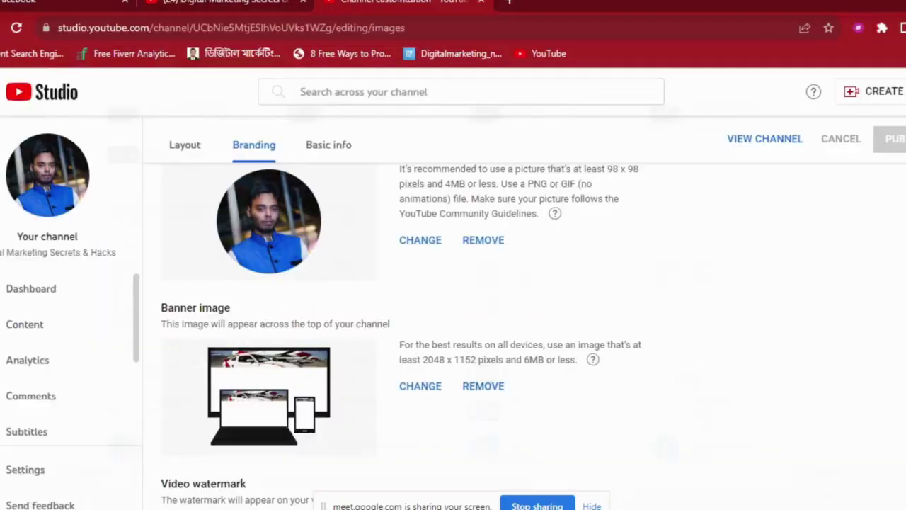
Preview the last-listed of today's downloaded PNGs in the channel's banner art customization, then cancel it.
{"action": "left_click", "coordinate": [421, 395]}
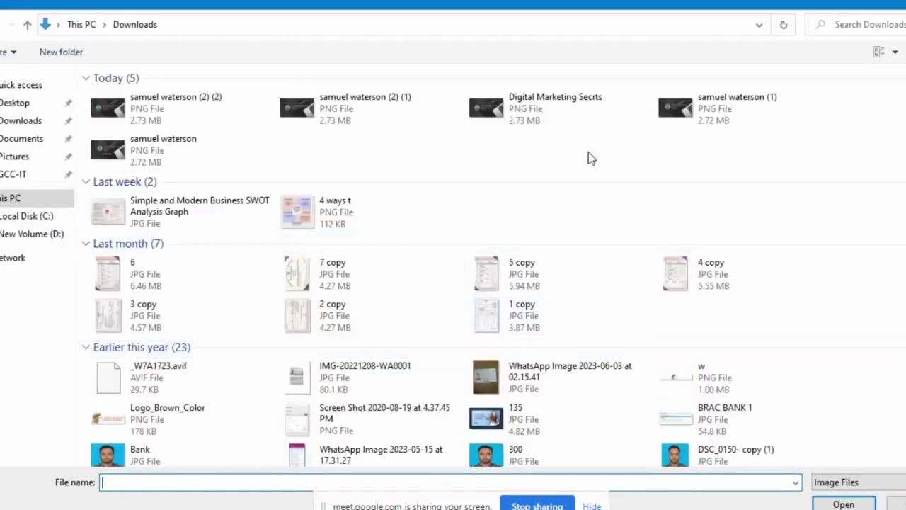
{"action": "double_click", "coordinate": [199, 170]}
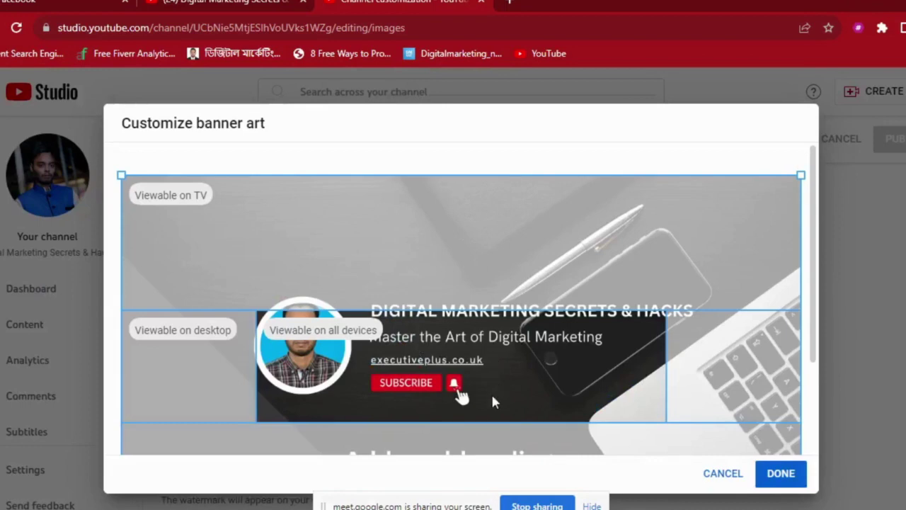
{"action": "left_click", "coordinate": [725, 474]}
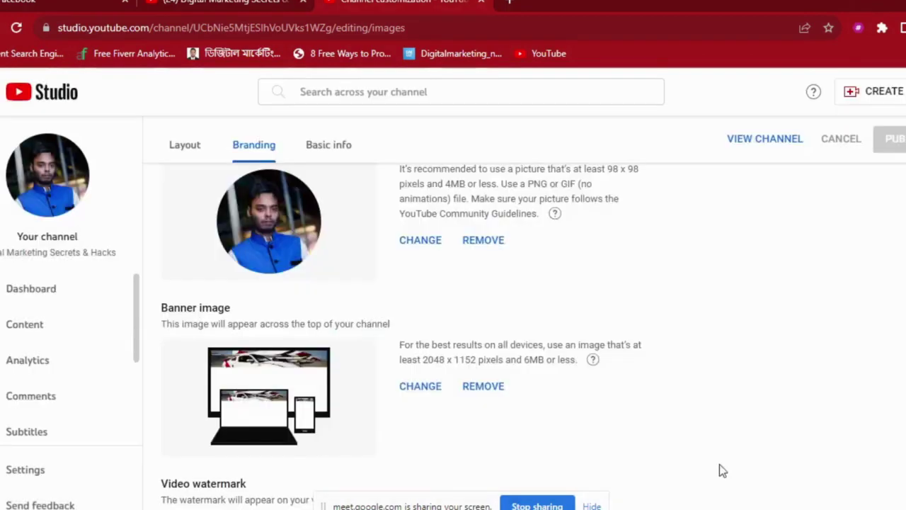
Check the current banner on the public YouTube channel page, then return to the channel customization's branding settings.
{"action": "key", "text": "ctrl+shift+Tab"}
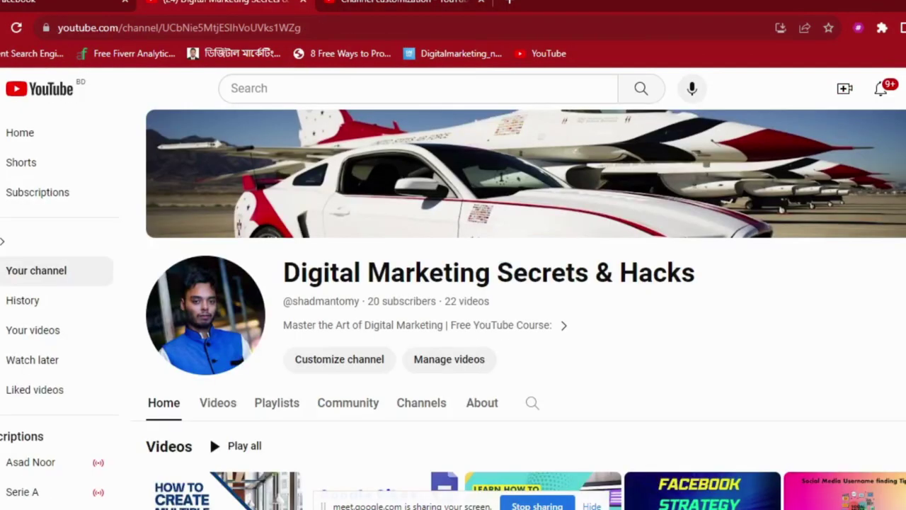
{"action": "left_click", "coordinate": [338, 2]}
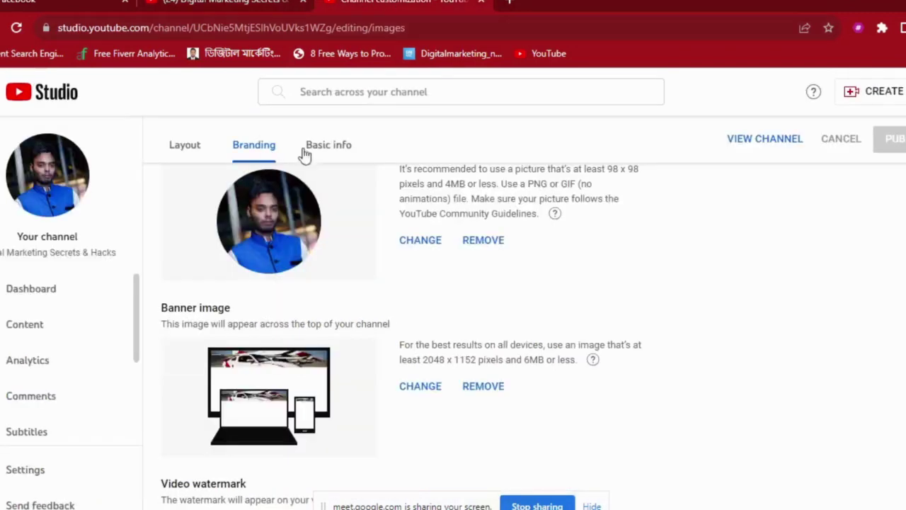
{"action": "scroll", "coordinate": [328, 253], "scroll_direction": "up", "scroll_amount": 2}
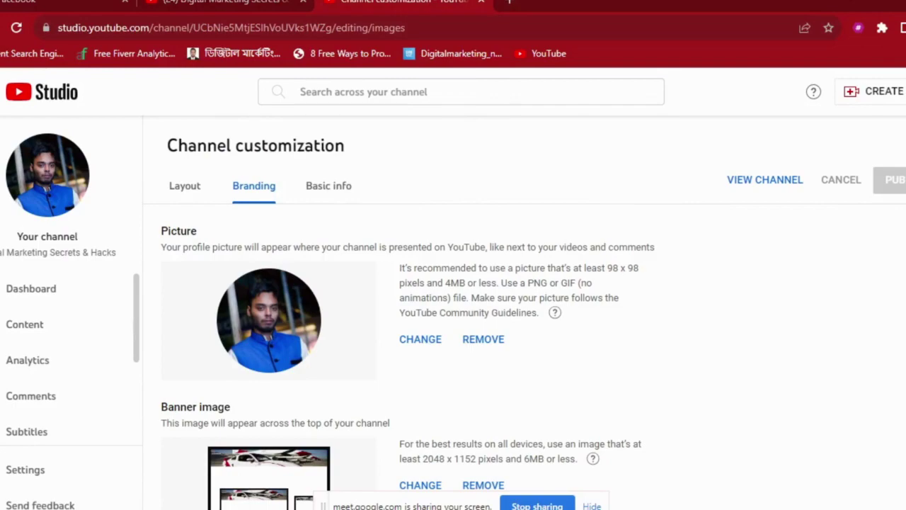
Switch to Gmail, open the newest email in the primary inbox and download its attached banner PNG.
{"action": "key", "text": "alt+Tab"}
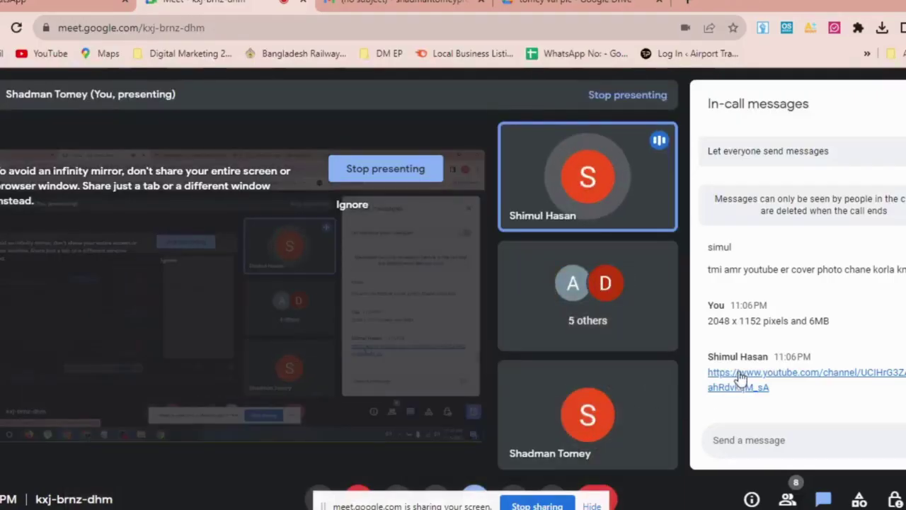
{"action": "left_click", "coordinate": [544, 4]}
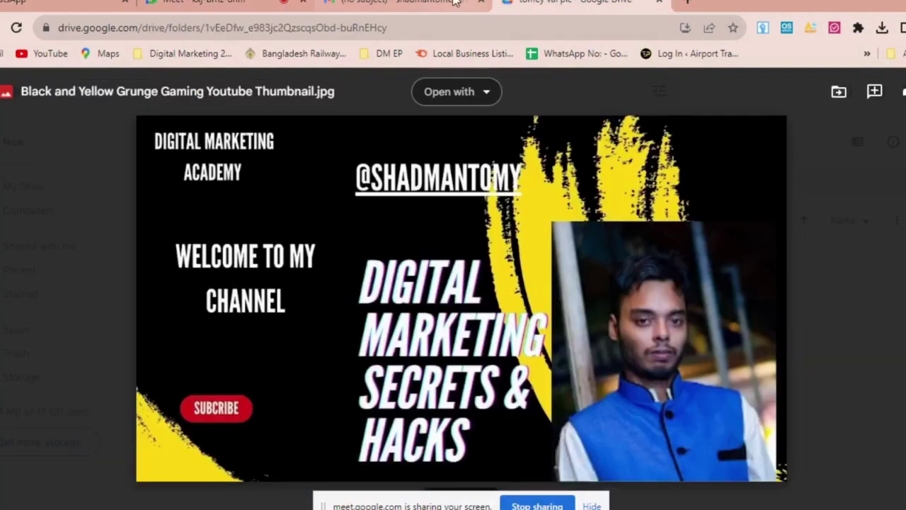
{"action": "left_click", "coordinate": [386, 4]}
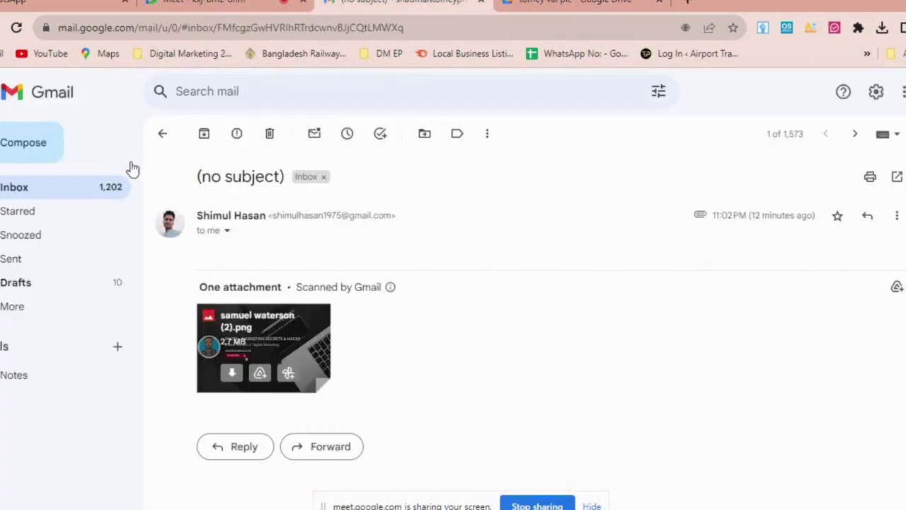
{"action": "left_click", "coordinate": [157, 136]}
{"action": "left_click", "coordinate": [162, 134]}
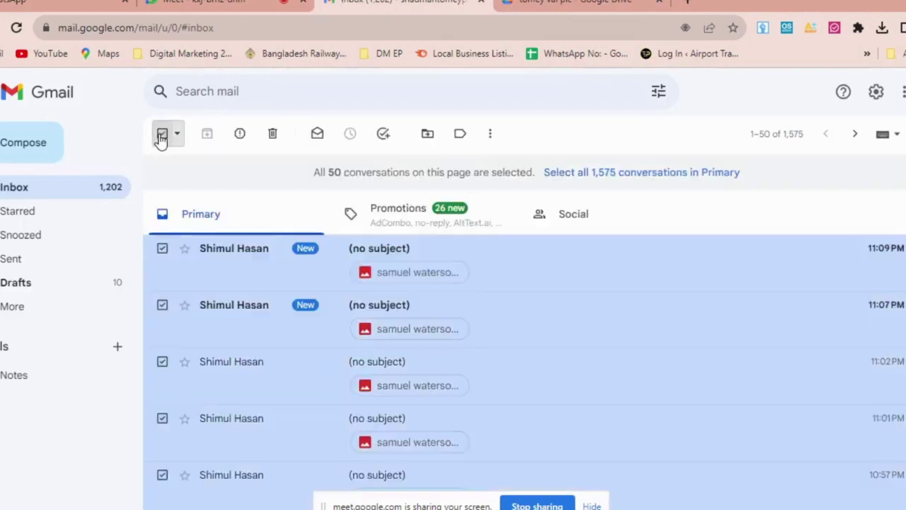
{"action": "left_click", "coordinate": [161, 135]}
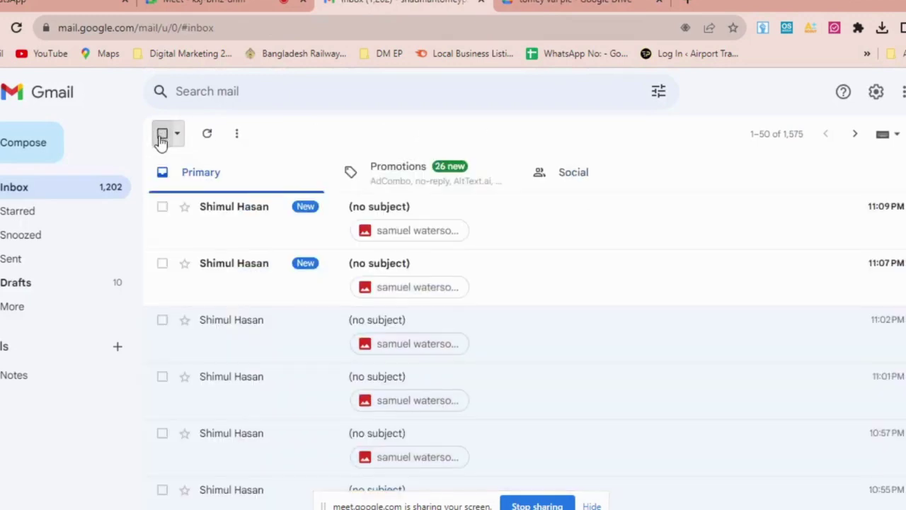
{"action": "left_click", "coordinate": [383, 213]}
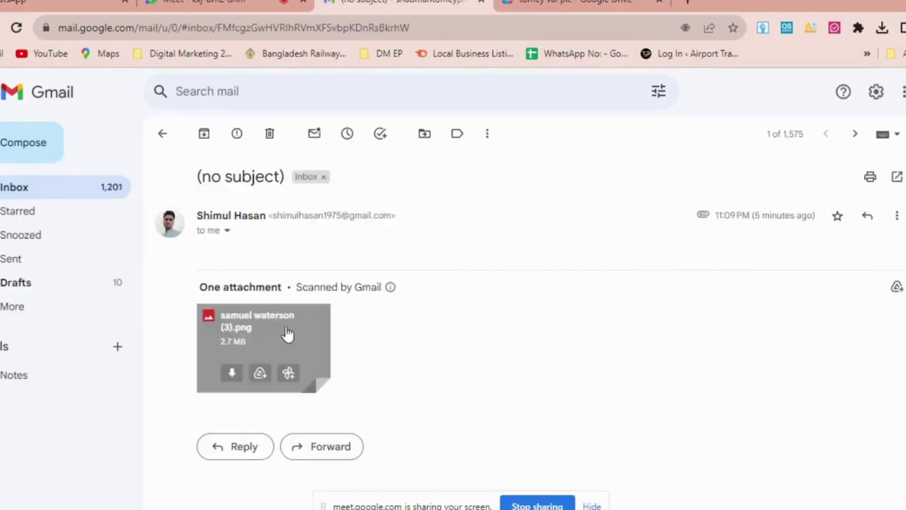
{"action": "mouse_move", "coordinate": [309, 364]}
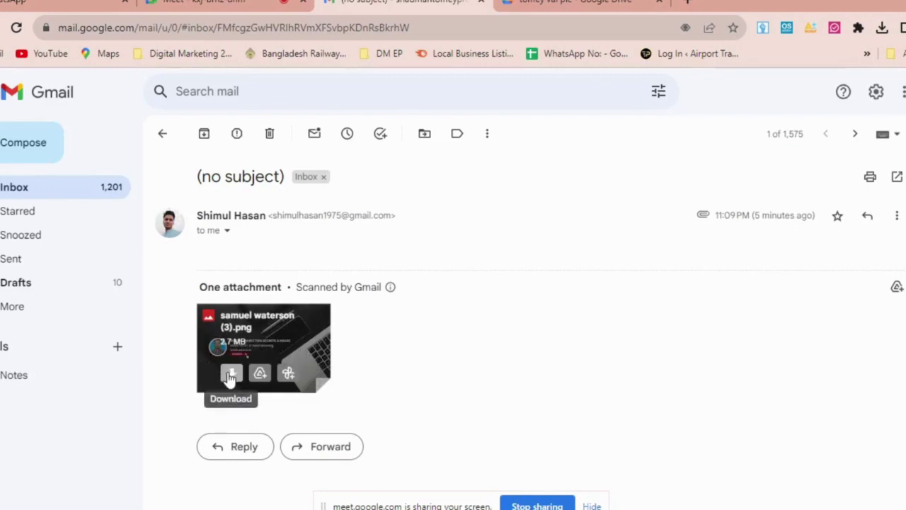
{"action": "left_click", "coordinate": [231, 375]}
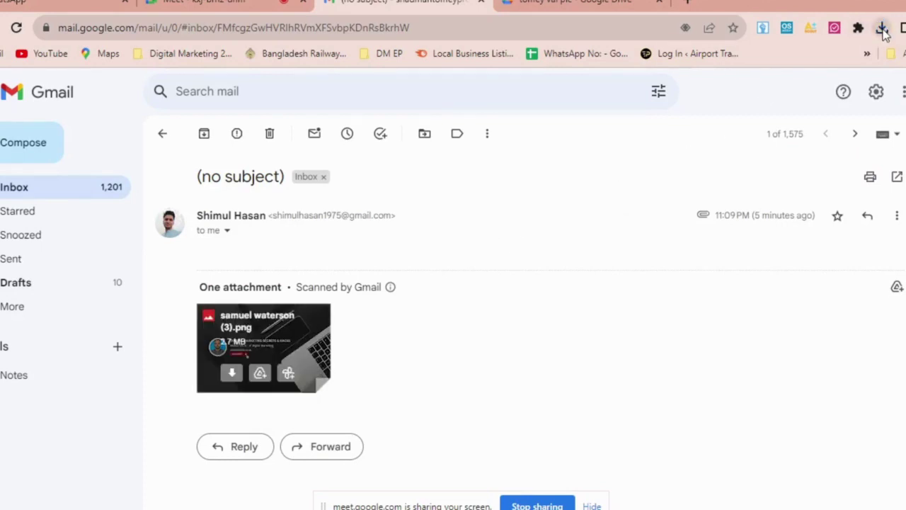
Show the newly downloaded attachment in the Downloads folder, try to open it and close the media player.
{"action": "left_click", "coordinate": [882, 30]}
{"action": "left_click", "coordinate": [849, 92]}
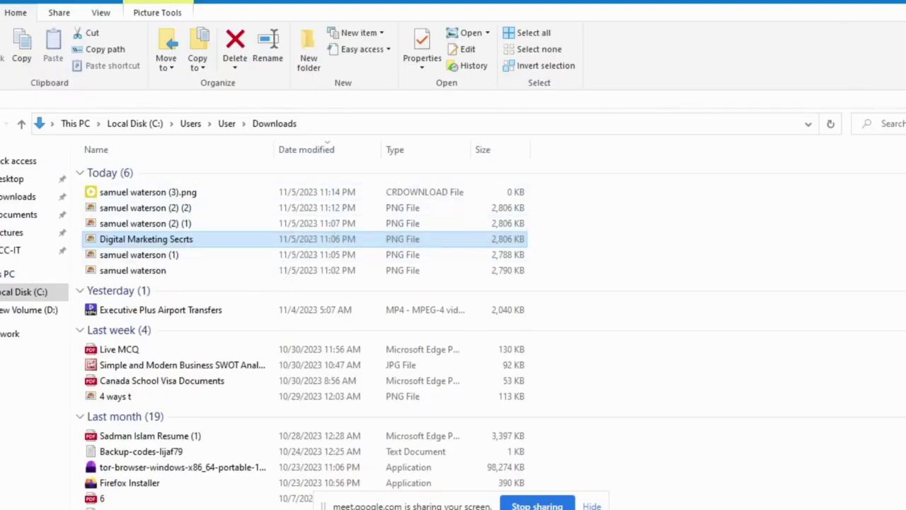
{"action": "left_click", "coordinate": [190, 196]}
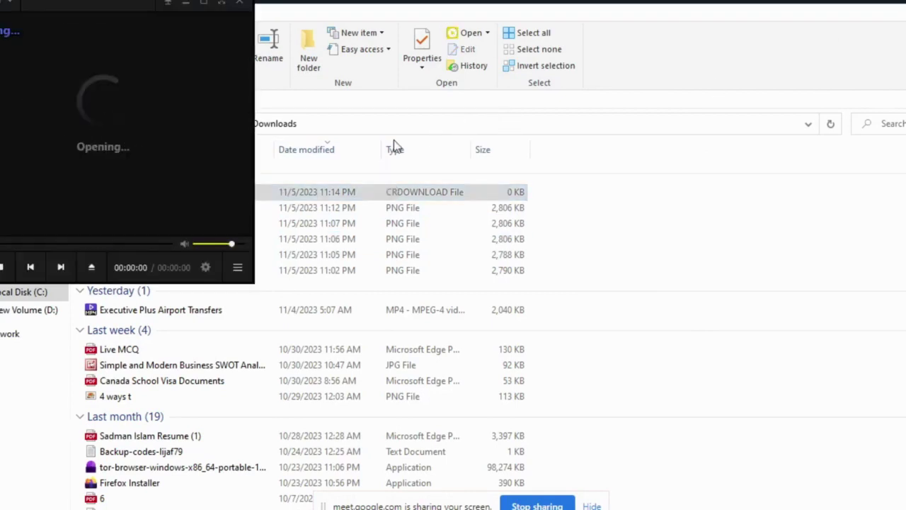
{"action": "left_click", "coordinate": [337, 92]}
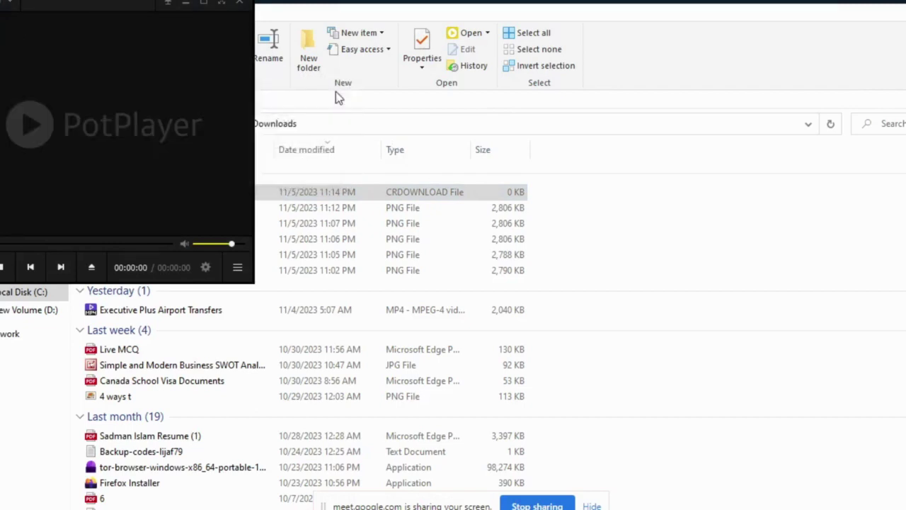
{"action": "left_click", "coordinate": [242, 4]}
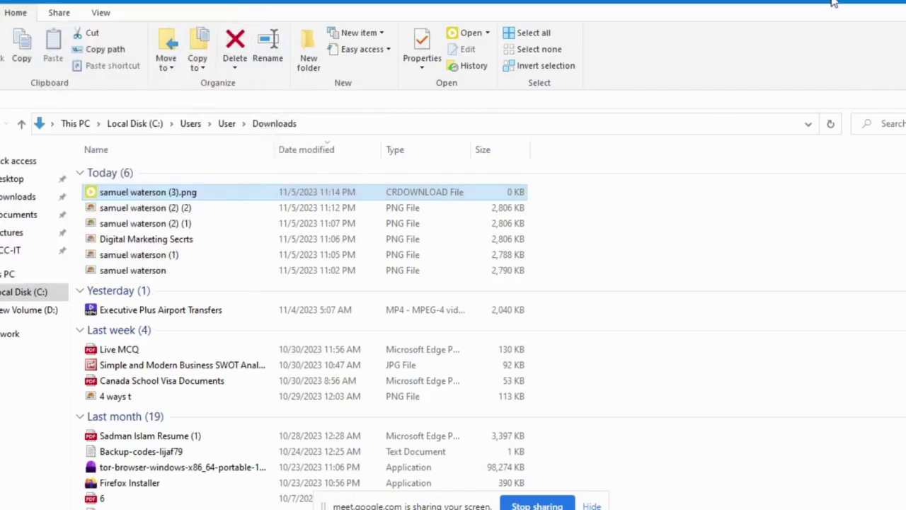
Switch to WhatsApp Web, open the chat with the unread photo and save the banner image to the Desktop as a JPEG.
{"action": "key", "text": "alt+Tab"}
{"action": "key", "text": "ctrl+1"}
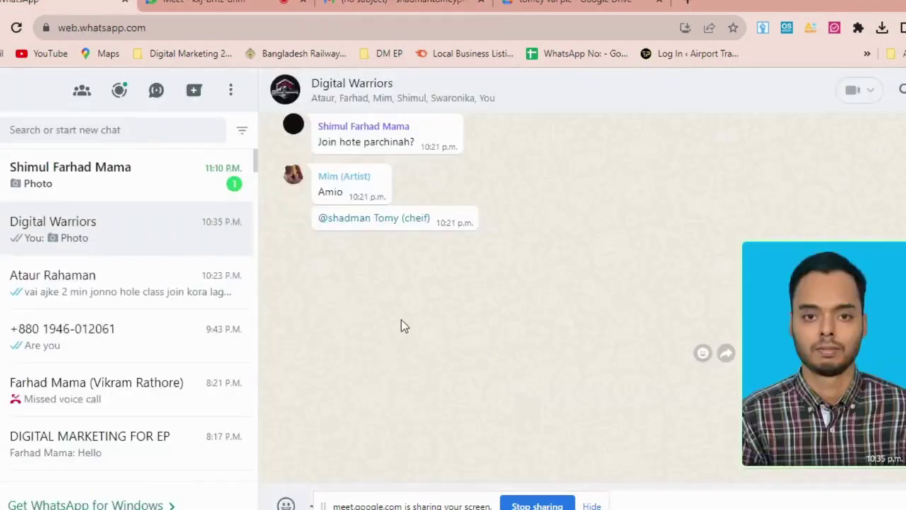
{"action": "left_click", "coordinate": [127, 191]}
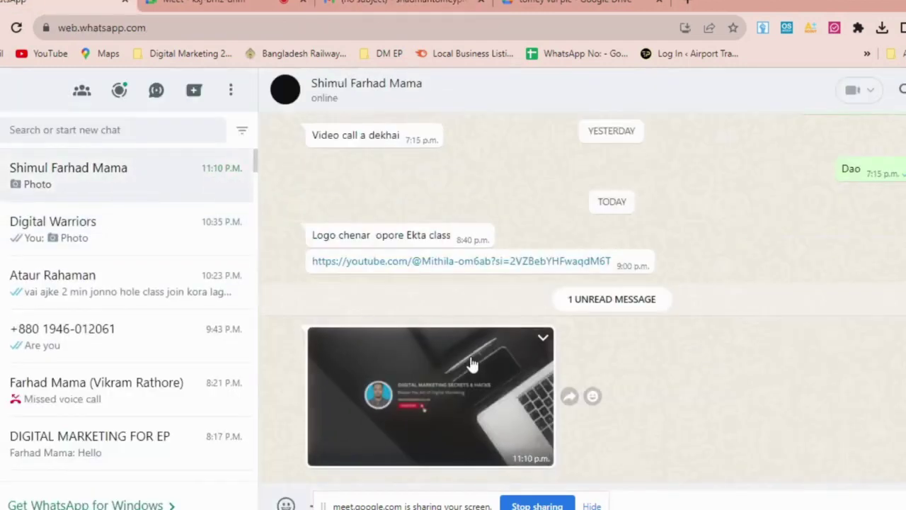
{"action": "right_click", "coordinate": [453, 394]}
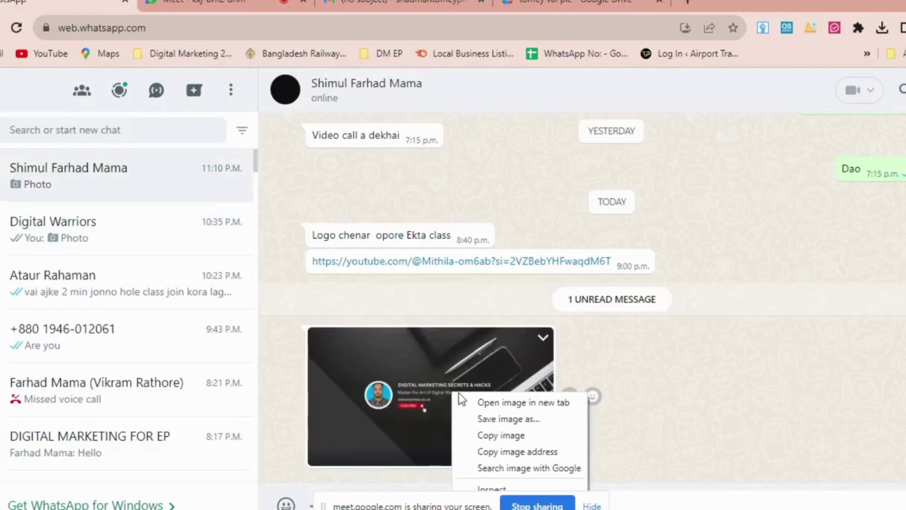
{"action": "left_click", "coordinate": [497, 420]}
{"action": "left_click", "coordinate": [504, 414]}
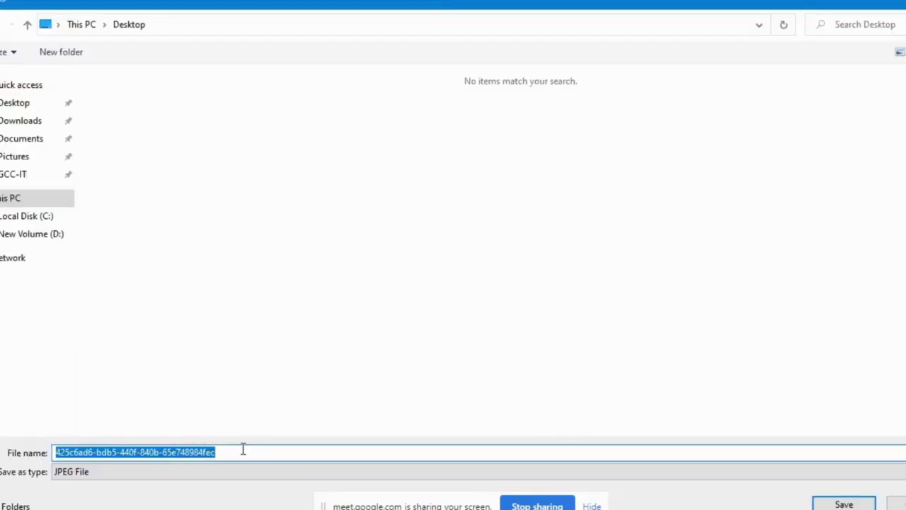
{"action": "left_click", "coordinate": [844, 504]}
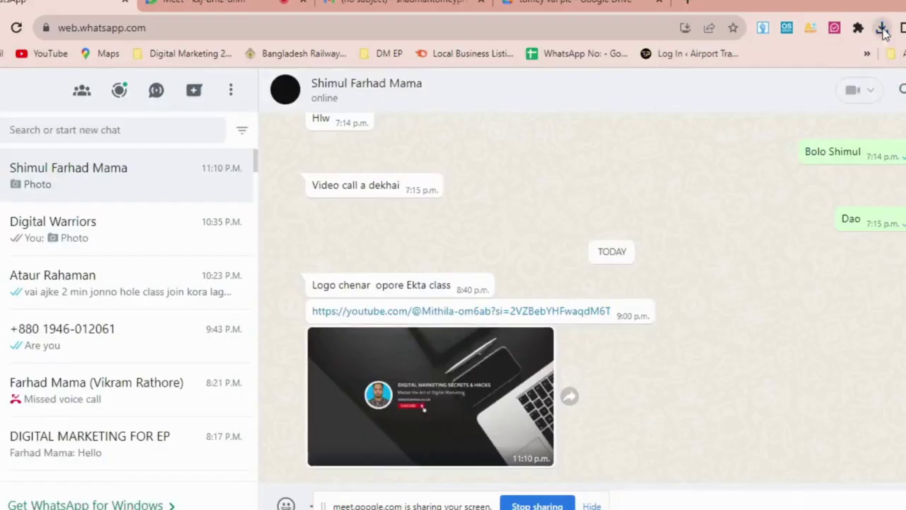
Show the saved banner JPEG in its Desktop folder, then close the folder window.
{"action": "left_click", "coordinate": [883, 30]}
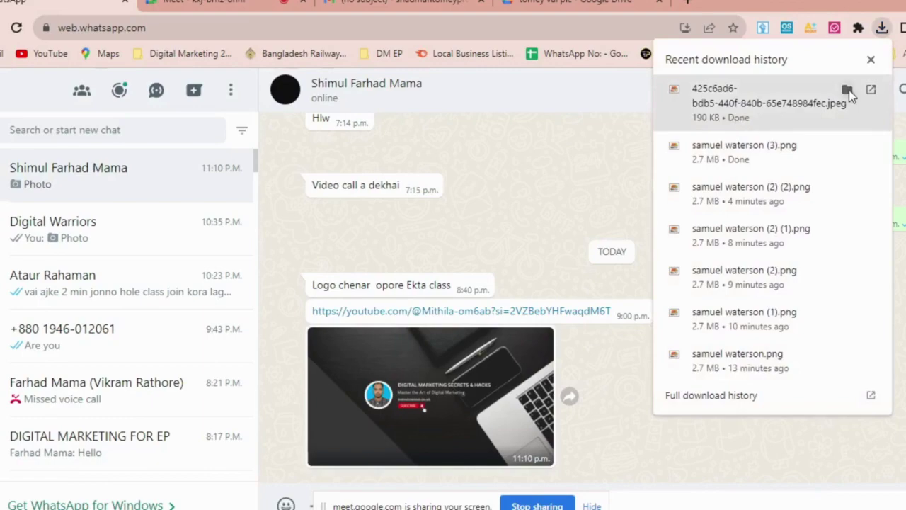
{"action": "left_click", "coordinate": [848, 90]}
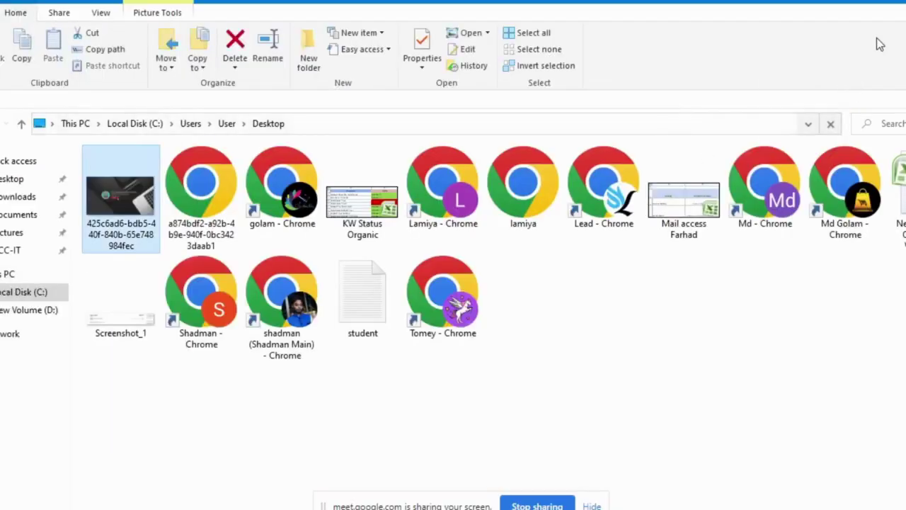
{"action": "left_click", "coordinate": [883, 4]}
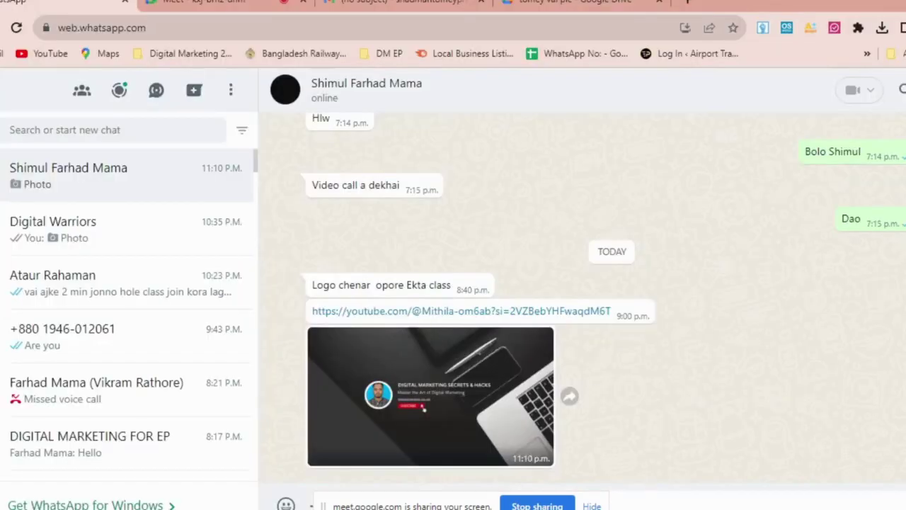
{"action": "key", "text": "alt+Tab"}
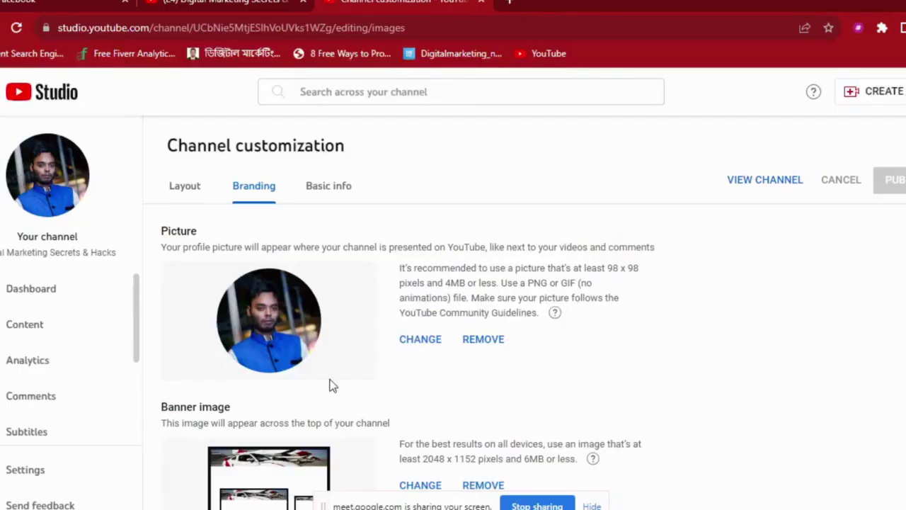
{"action": "scroll", "coordinate": [330, 385], "scroll_direction": "down", "scroll_amount": 2}
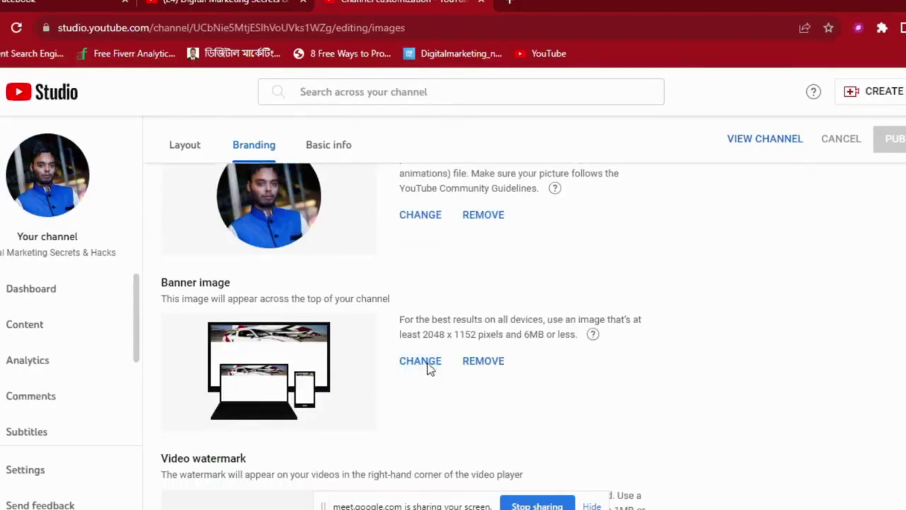
{"action": "left_click", "coordinate": [430, 367]}
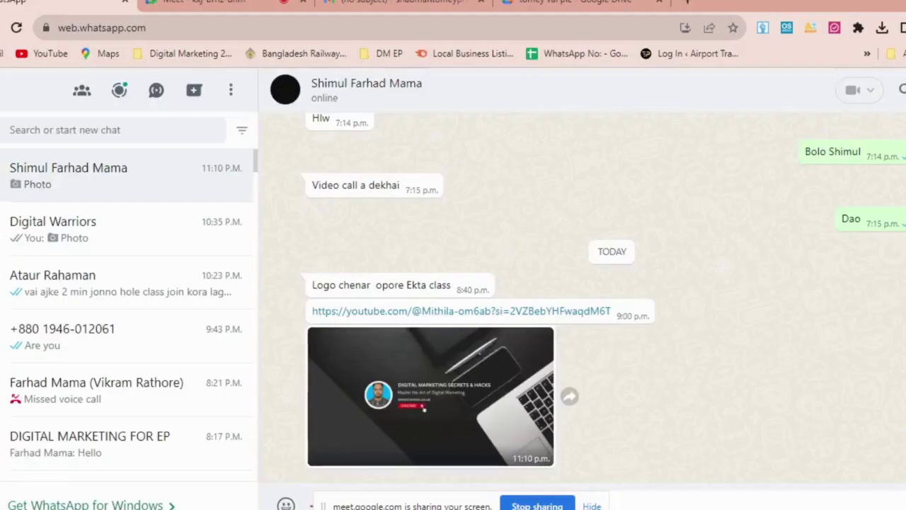
Show the downloaded WhatsApp banner JPEG in its folder, preview it at full size and close the preview.
{"action": "left_click", "coordinate": [882, 28]}
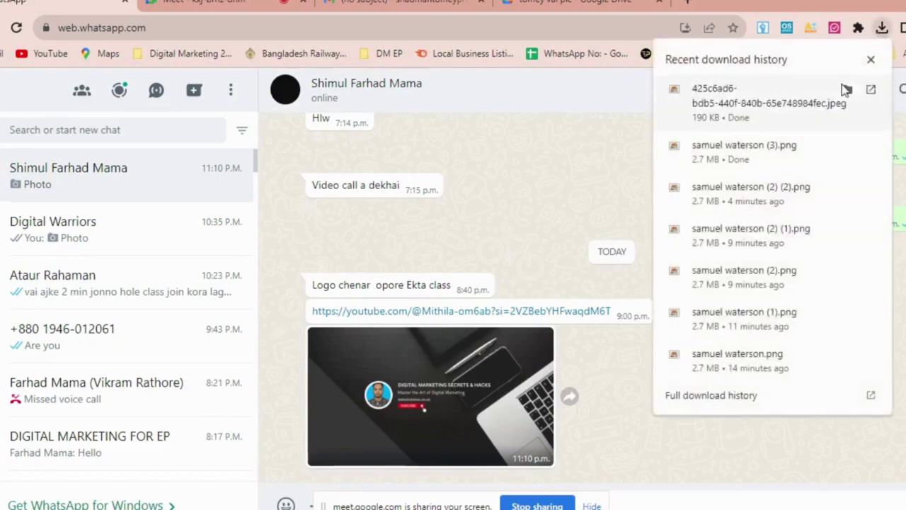
{"action": "left_click", "coordinate": [848, 91]}
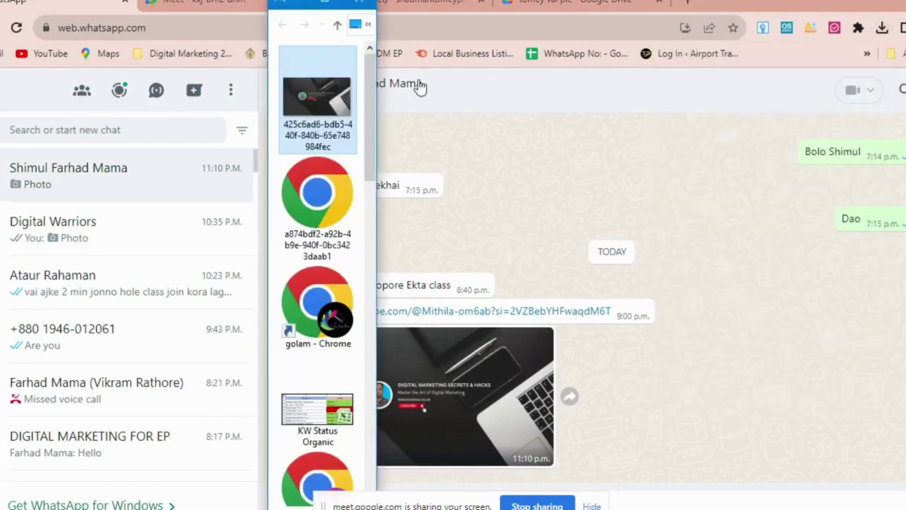
{"action": "double_click", "coordinate": [331, 114]}
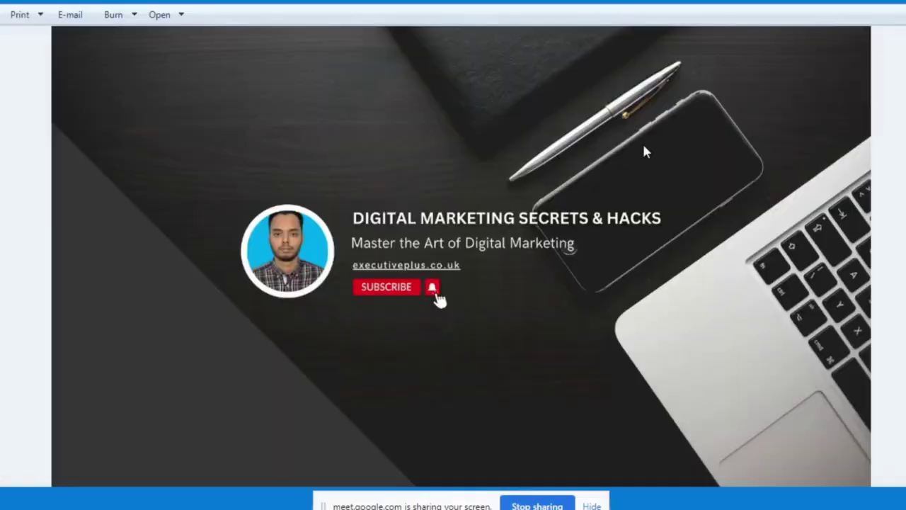
{"action": "key", "text": "alt+F4"}
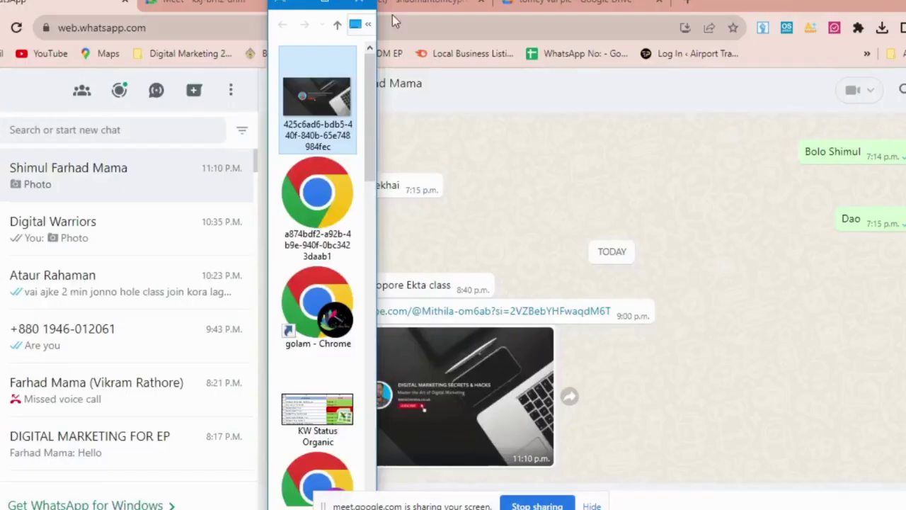
Try to move the banner JPEG from the Desktop folder window onto the desktop itself, skipping the file each time the same-name conflict appears.
{"action": "mouse_move", "coordinate": [326, 7]}
{"action": "left_mouse_down"}
{"action": "mouse_move", "coordinate": [12, 7]}
{"action": "mouse_move", "coordinate": [333, 12]}
{"action": "left_mouse_up"}
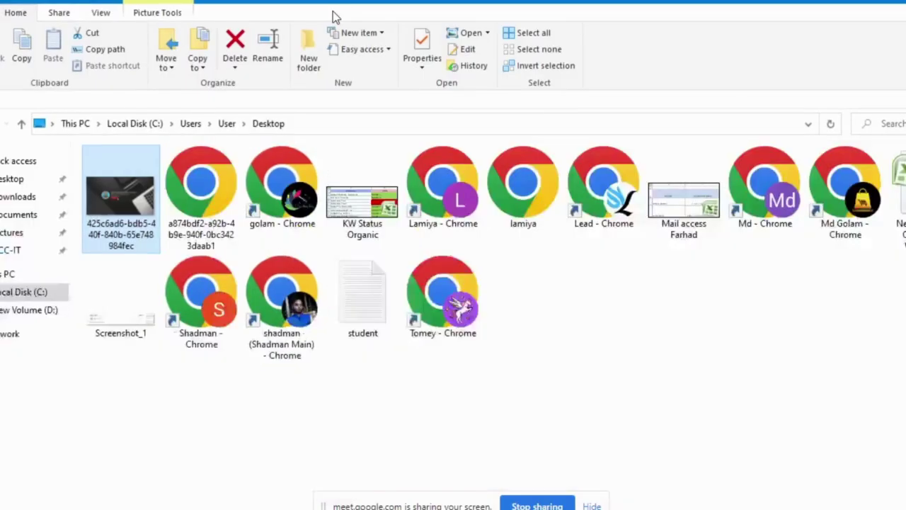
{"action": "right_click", "coordinate": [114, 221]}
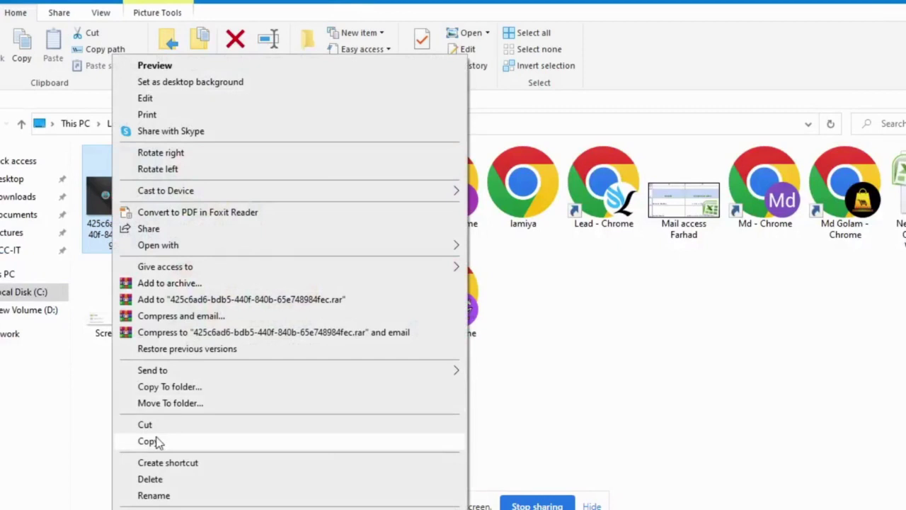
{"action": "left_click", "coordinate": [157, 440]}
{"action": "right_click", "coordinate": [122, 238]}
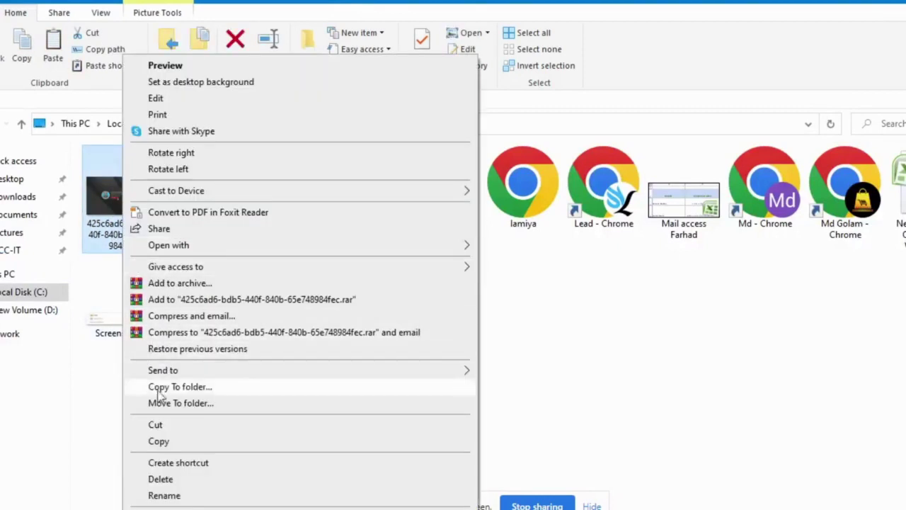
{"action": "left_click", "coordinate": [156, 425]}
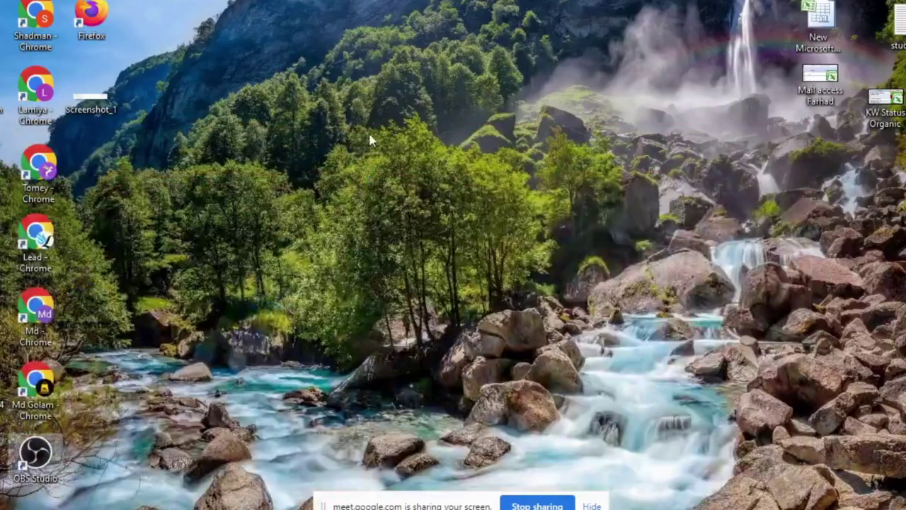
{"action": "right_click", "coordinate": [368, 137]}
{"action": "left_click", "coordinate": [409, 193]}
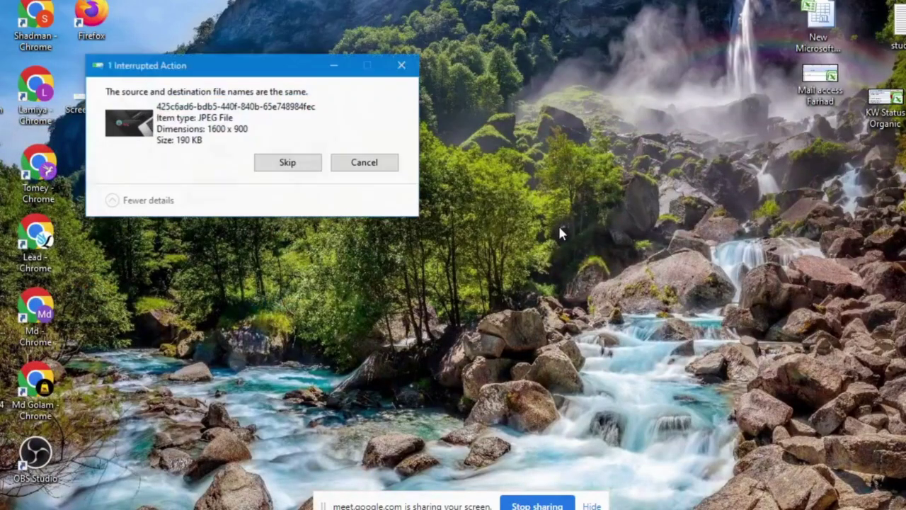
{"action": "left_click", "coordinate": [300, 165]}
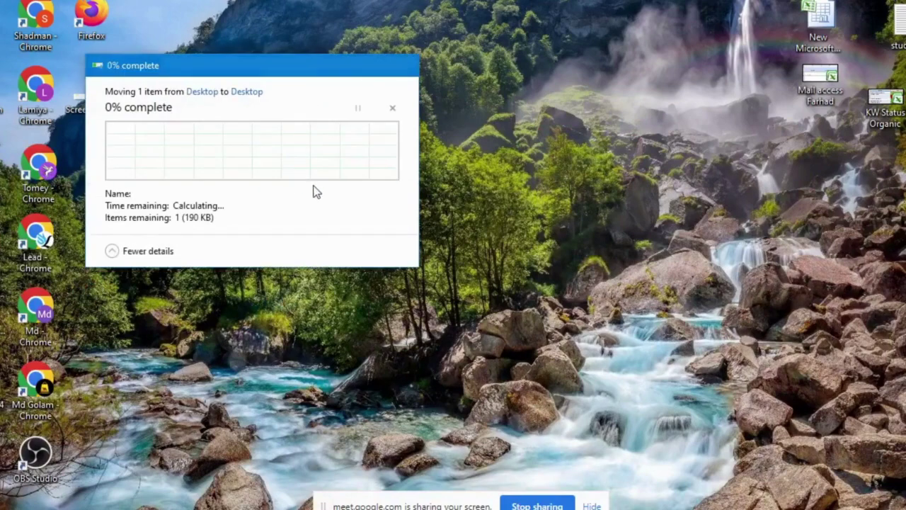
{"action": "right_click", "coordinate": [294, 157]}
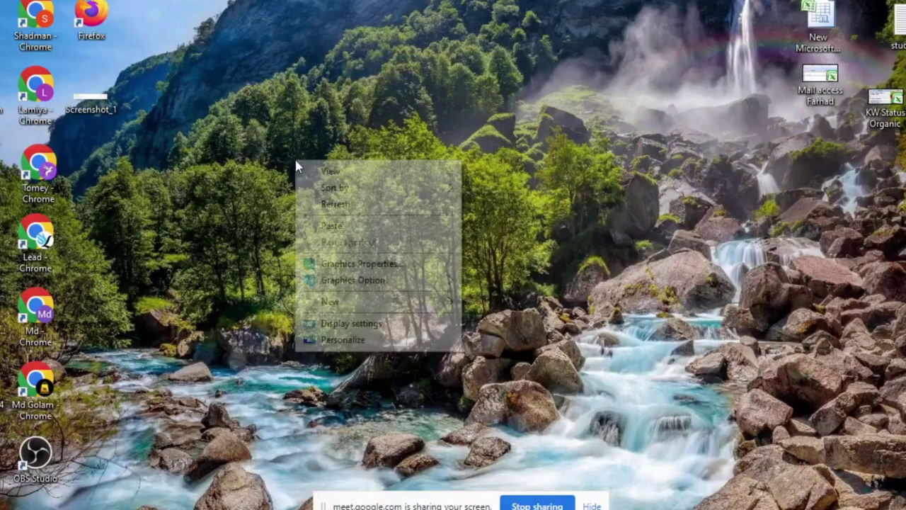
{"action": "left_click", "coordinate": [330, 227]}
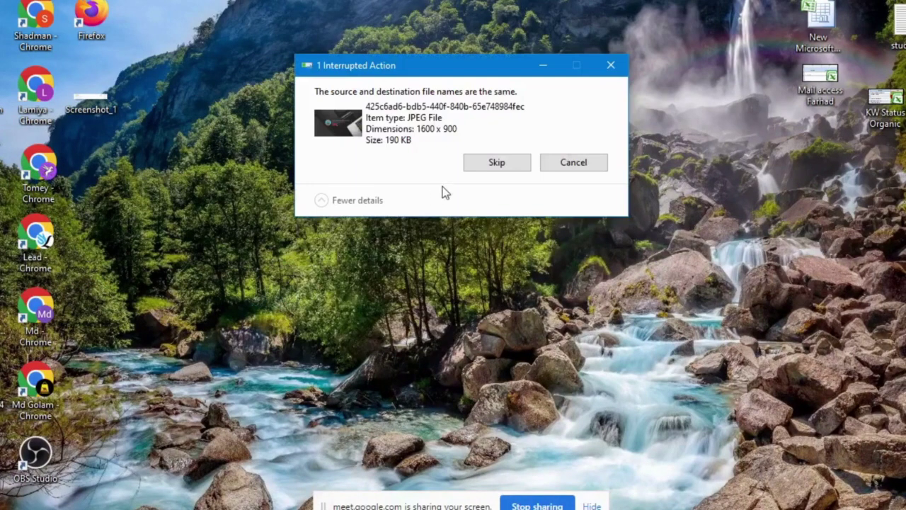
{"action": "left_click", "coordinate": [492, 163]}
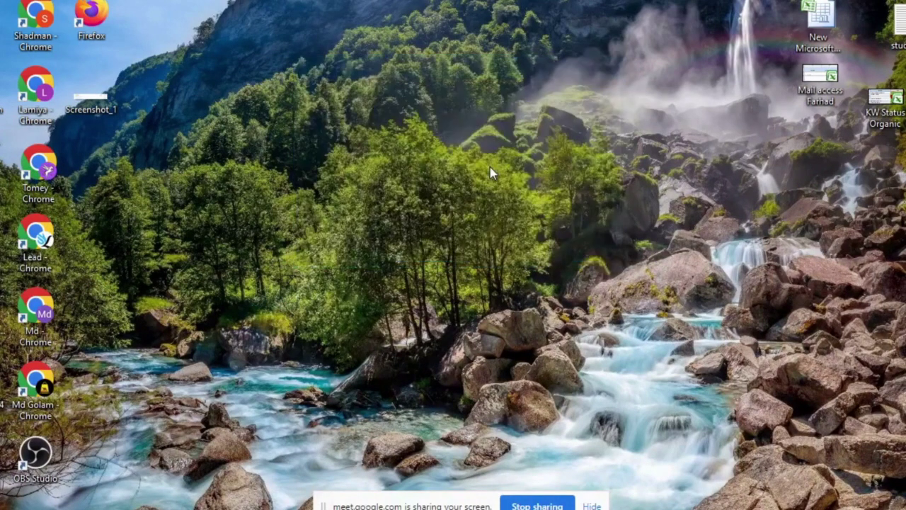
Open the Downloads folder from This PC and inspect the properties of the Digital Marketing Secrts image.
{"action": "double_click", "coordinate": [6, 21]}
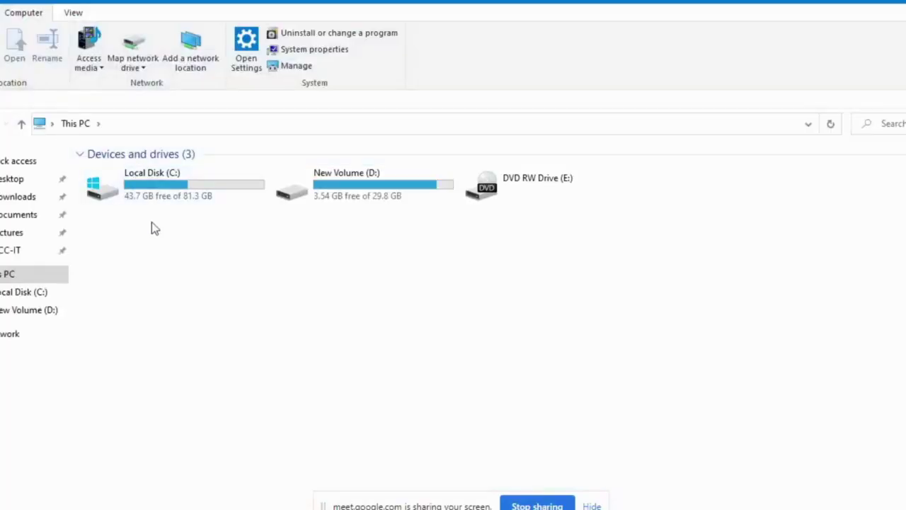
{"action": "left_click", "coordinate": [21, 197]}
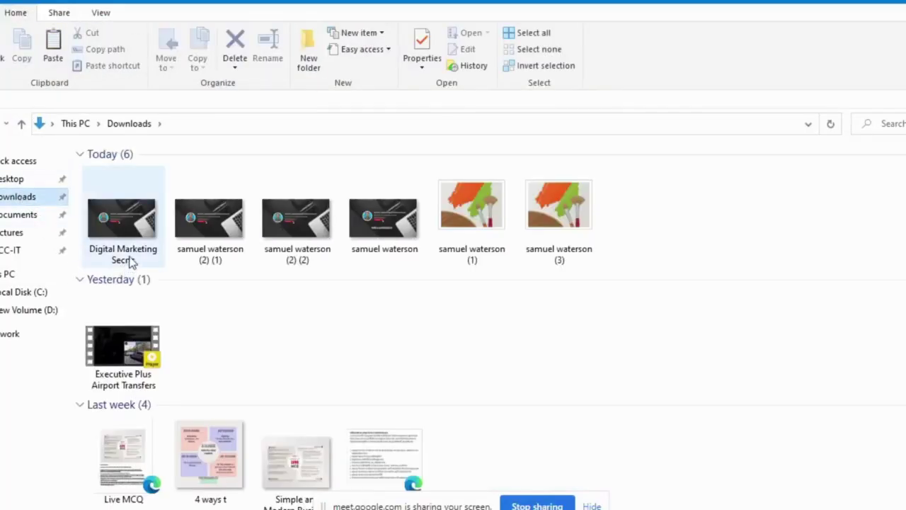
{"action": "right_click", "coordinate": [127, 223]}
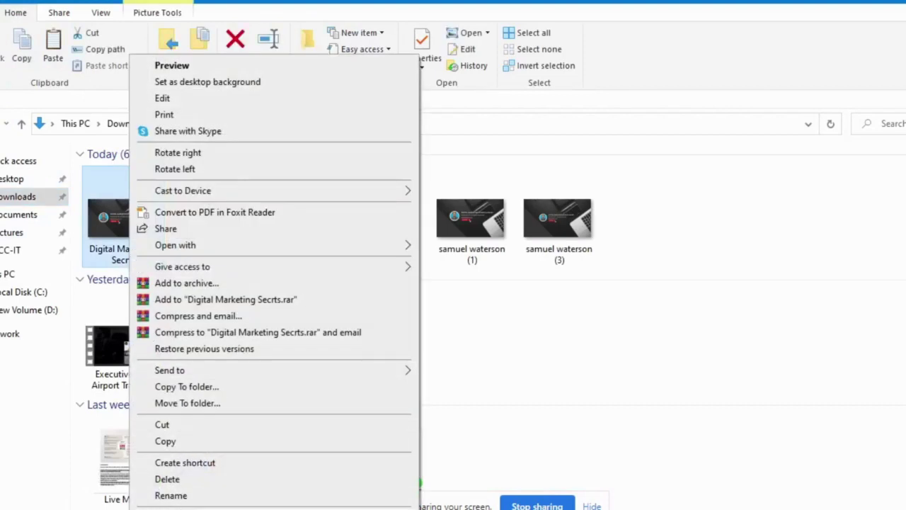
{"action": "left_click", "coordinate": [170, 508]}
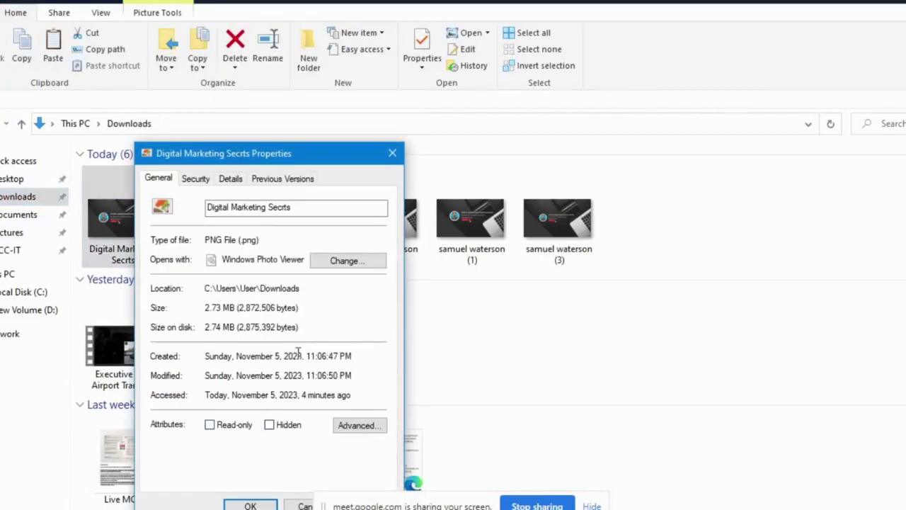
{"action": "left_click", "coordinate": [392, 153]}
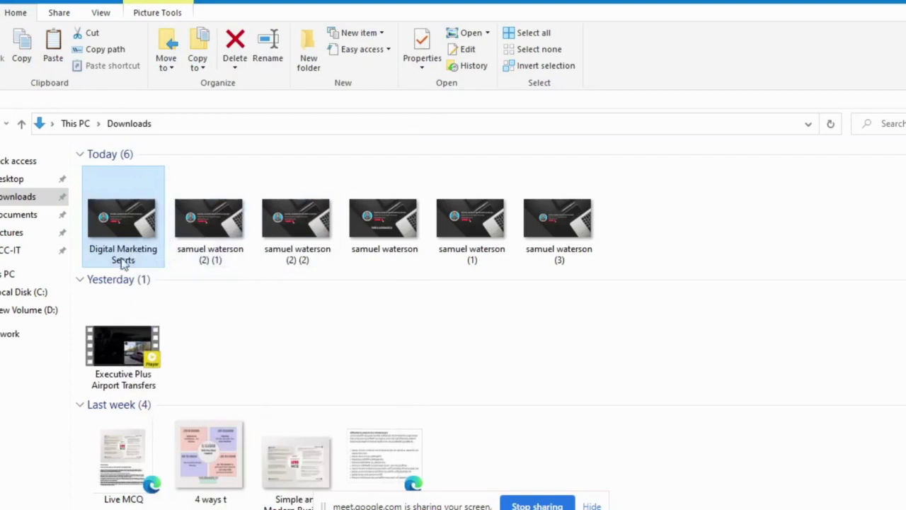
Delete all six of today's banner images from the Downloads folder.
{"action": "left_click", "coordinate": [210, 230]}
{"action": "left_click", "coordinate": [124, 227], "text": "ctrl"}
{"action": "left_click", "coordinate": [291, 240], "text": "ctrl"}
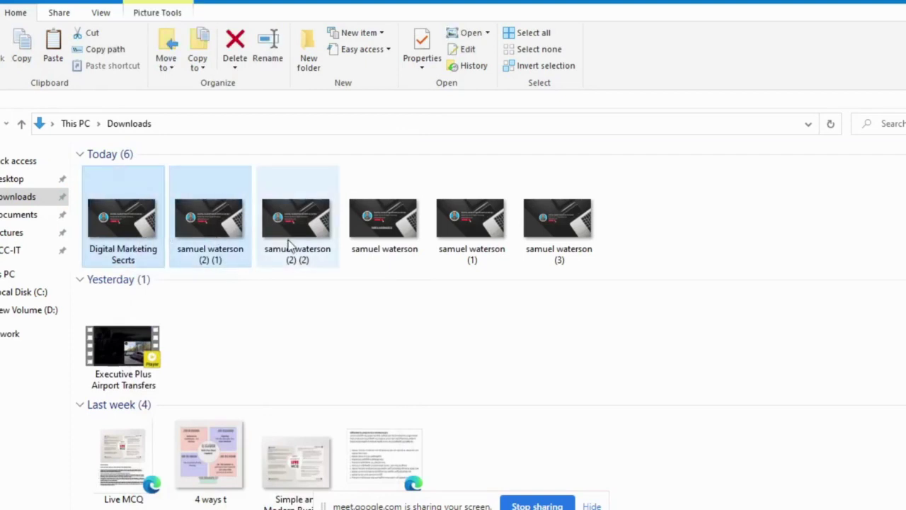
{"action": "left_click", "coordinate": [473, 244], "text": "ctrl"}
{"action": "left_click", "coordinate": [559, 249], "text": "ctrl"}
{"action": "right_click", "coordinate": [563, 244]}
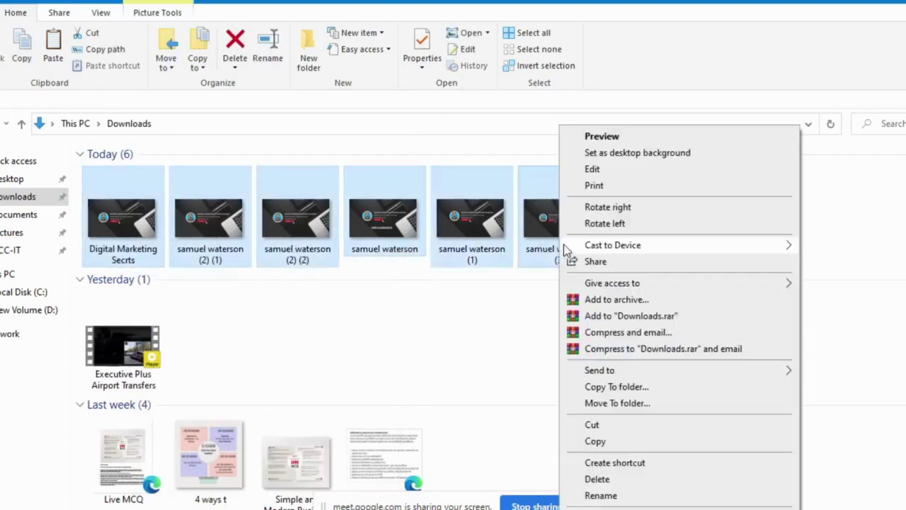
{"action": "left_click", "coordinate": [597, 479]}
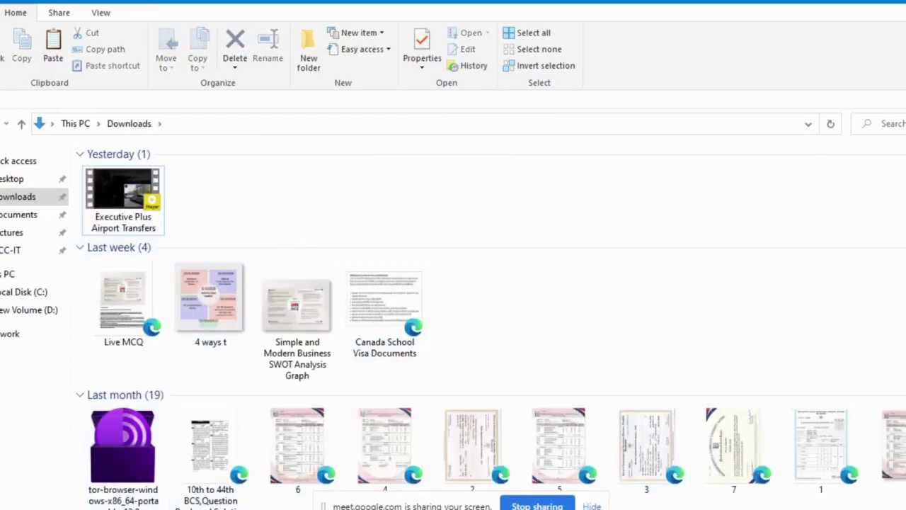
Switch to WhatsApp Web and save the banner photo from the open chat to the Desktop again as 425c6ad6-bdb5-440f-840b-65e748984fec (1), a JPEG file.
{"action": "key", "text": "alt+Tab"}
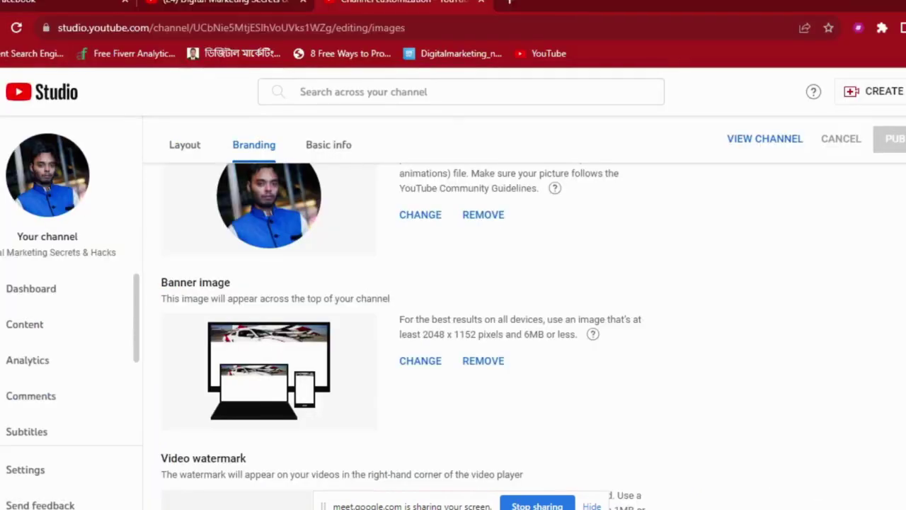
{"action": "key", "text": "alt+Tab"}
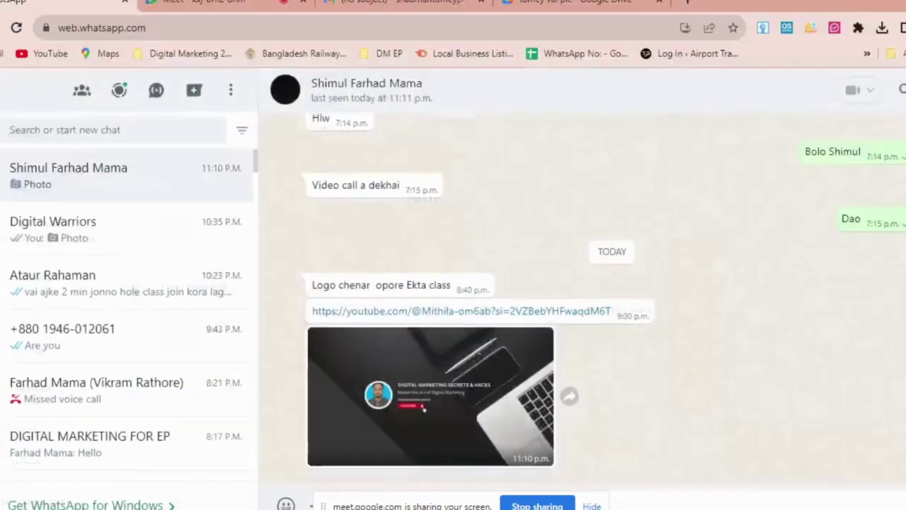
{"action": "right_click", "coordinate": [362, 376]}
{"action": "left_click", "coordinate": [418, 399]}
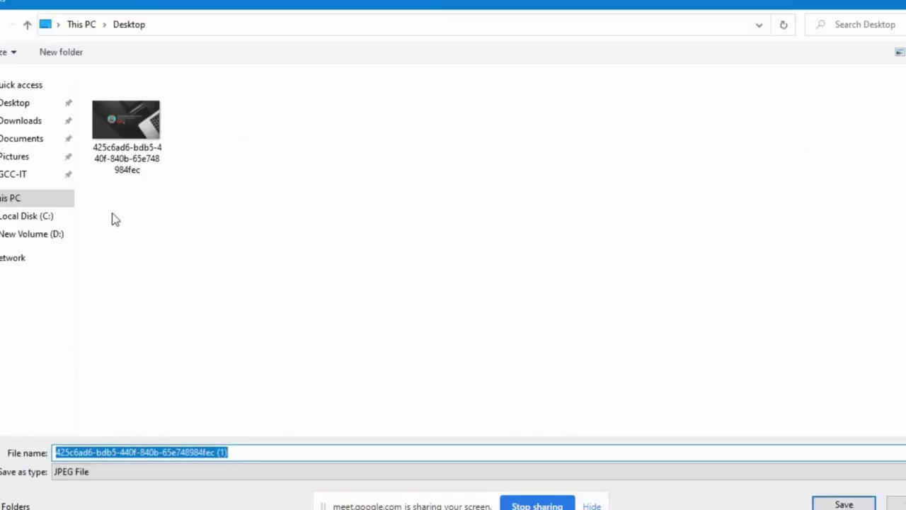
{"action": "left_click", "coordinate": [12, 104]}
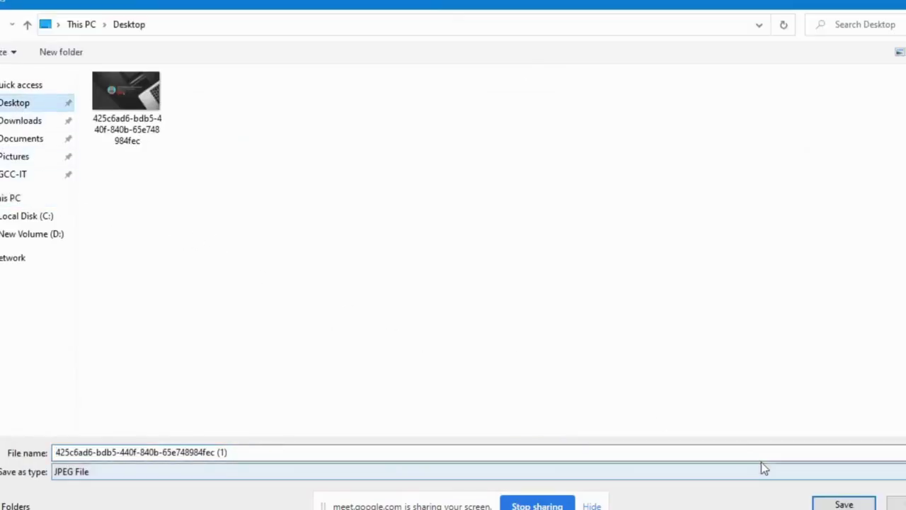
{"action": "left_click", "coordinate": [844, 504]}
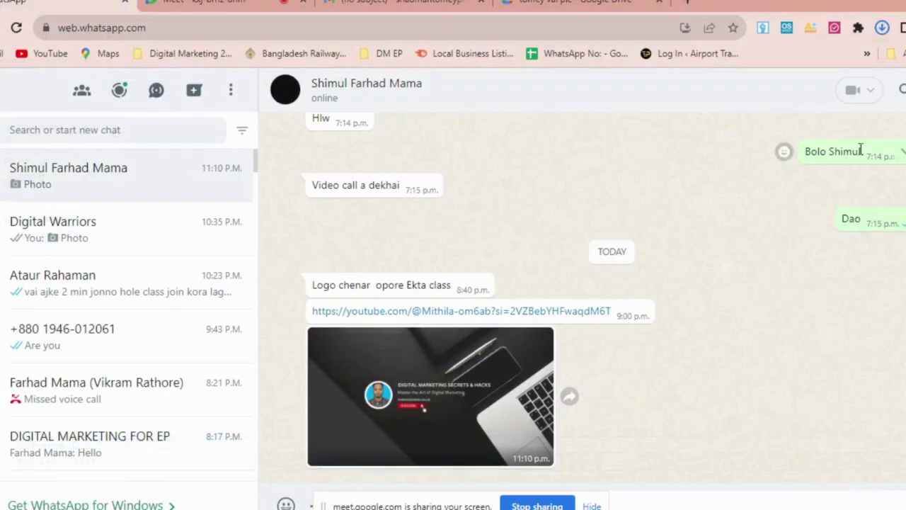
{"action": "left_click", "coordinate": [882, 28]}
{"action": "left_click", "coordinate": [882, 29]}
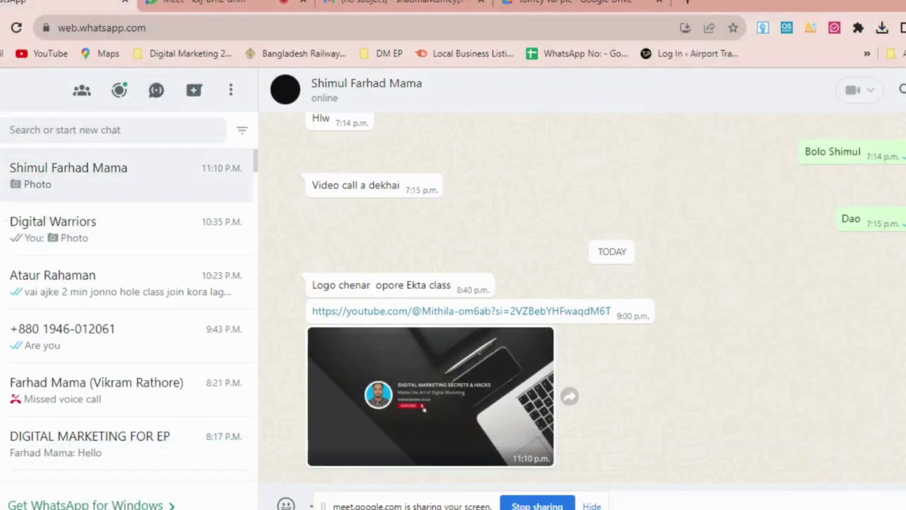
Switch to YouTube Studio and replace the channel's banner image with 425c6ad6-bdb5-440f-840b-65e748984fec from the Desktop, accepting the default crop.
{"action": "key", "text": "alt+Tab"}
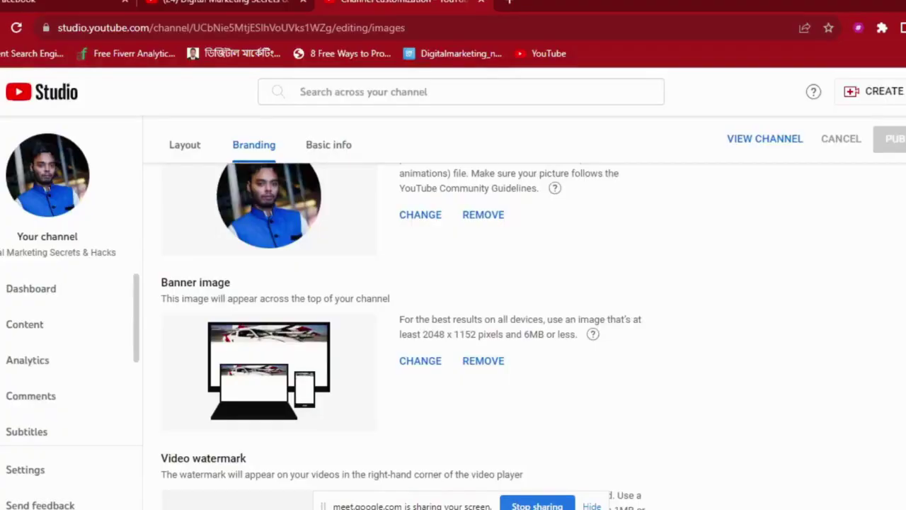
{"action": "left_click", "coordinate": [419, 361]}
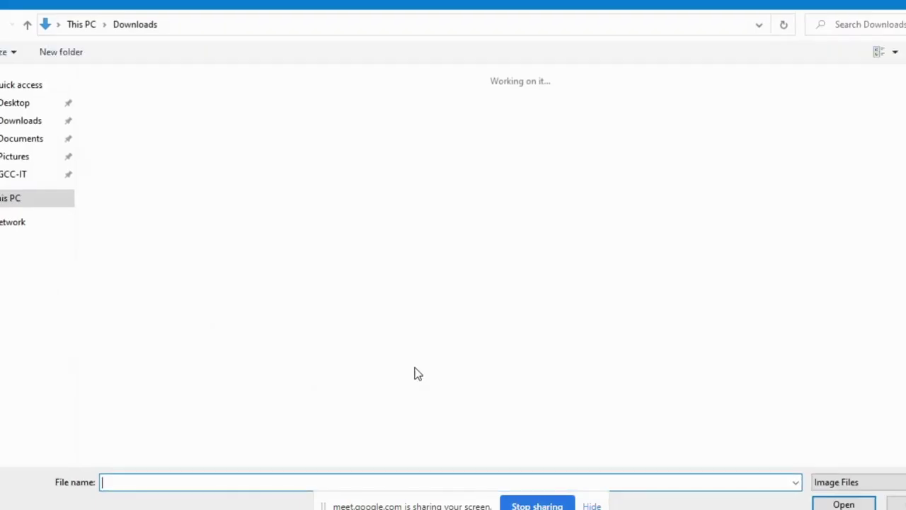
{"action": "left_click", "coordinate": [23, 103]}
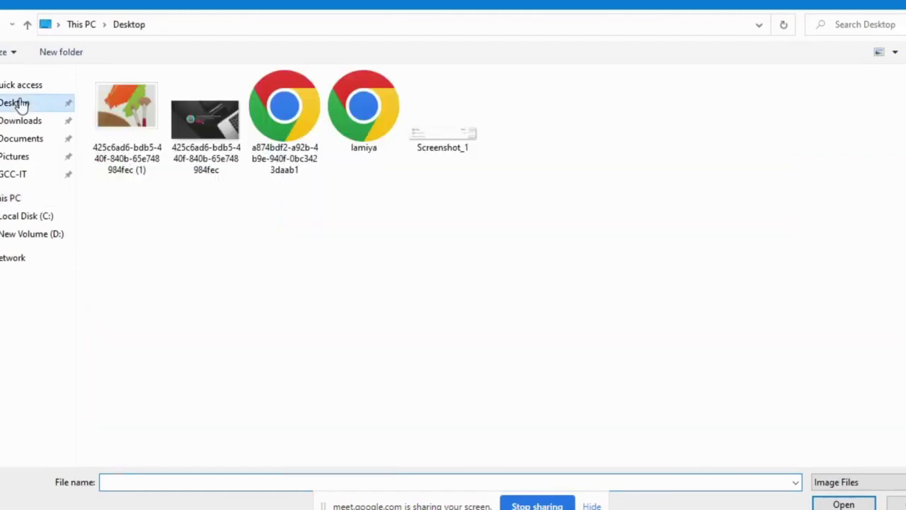
{"action": "double_click", "coordinate": [206, 124]}
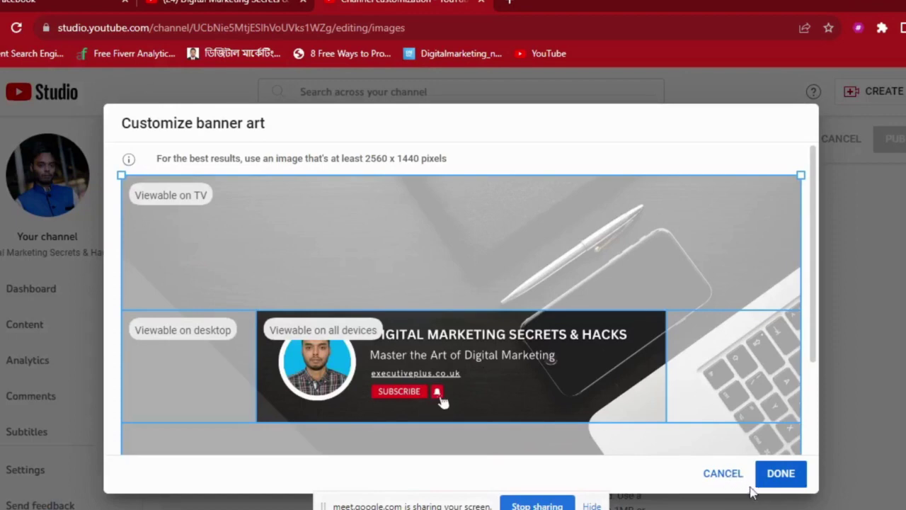
{"action": "left_click", "coordinate": [785, 478]}
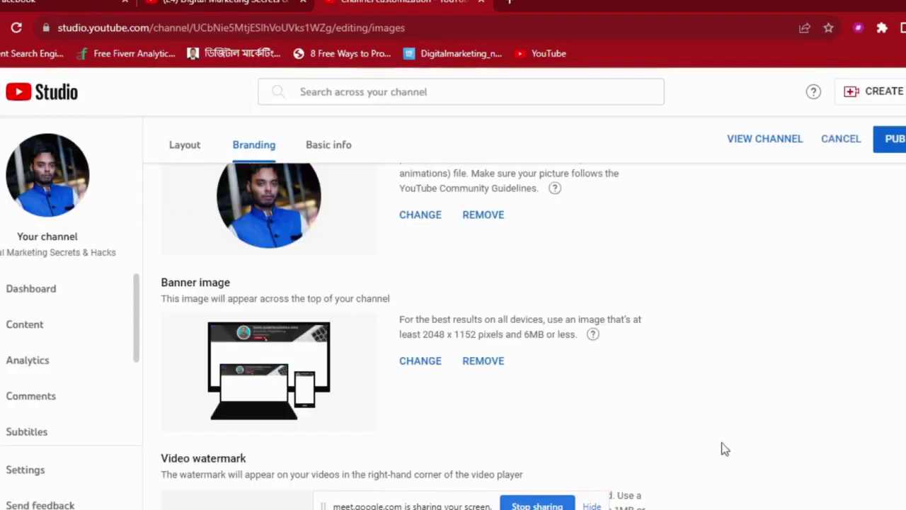
Copy the recommended banner size "2048 x 1152 pixels and 6MB" from the Banner image guidelines.
{"action": "scroll", "coordinate": [637, 418], "scroll_direction": "up", "scroll_amount": 2}
{"action": "scroll", "coordinate": [643, 365], "scroll_direction": "down", "scroll_amount": 2}
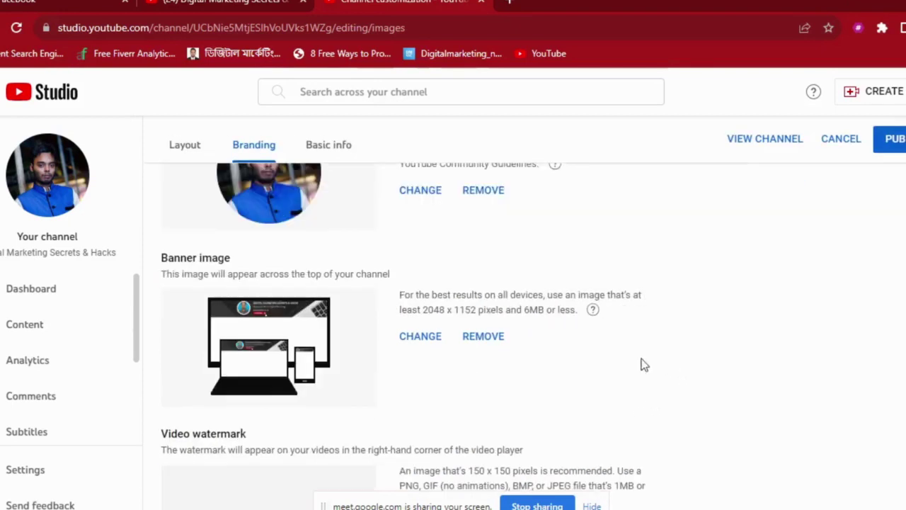
{"action": "scroll", "coordinate": [573, 353], "scroll_direction": "up", "scroll_amount": 1}
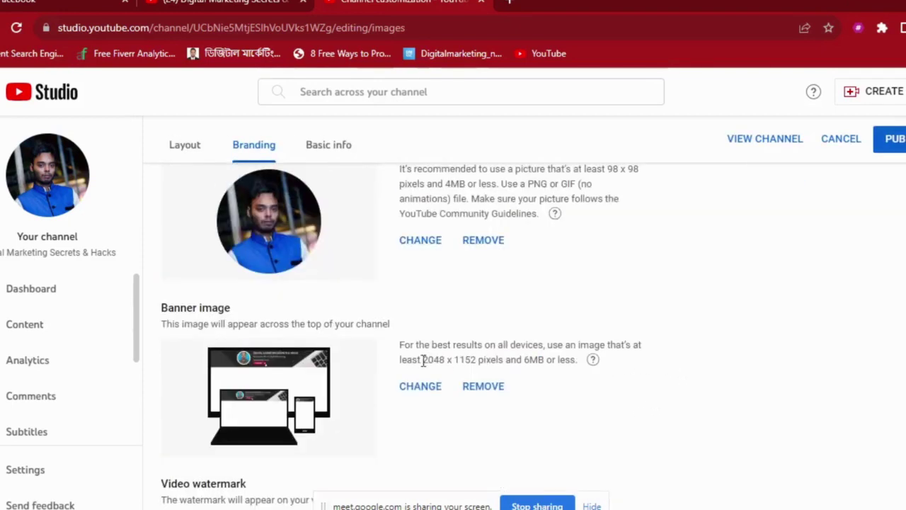
{"action": "left_click_drag", "start_coordinate": [423, 361], "coordinate": [542, 361]}
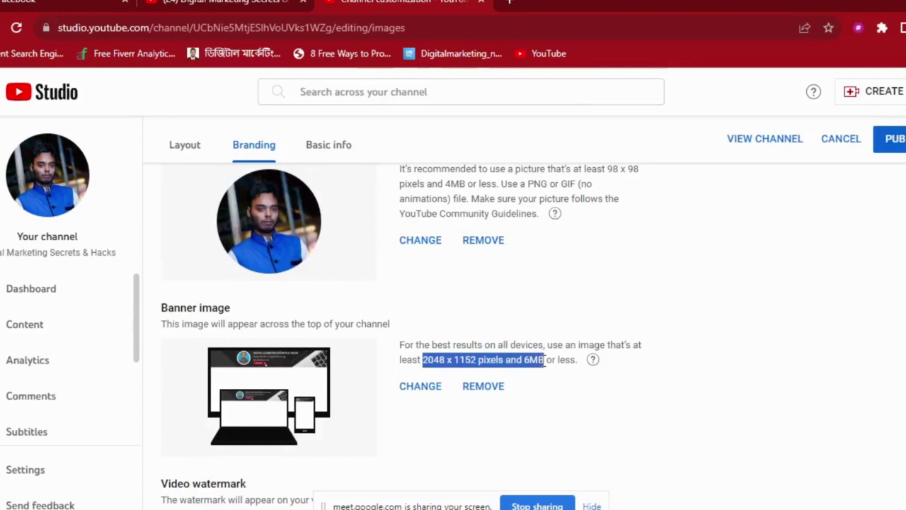
{"action": "left_click", "coordinate": [541, 362]}
{"action": "right_click", "coordinate": [541, 361]}
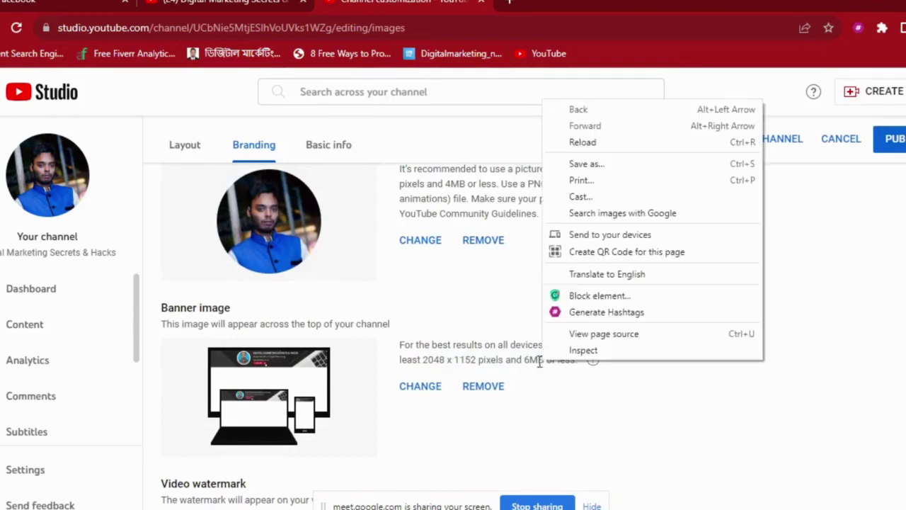
{"action": "left_click", "coordinate": [425, 361]}
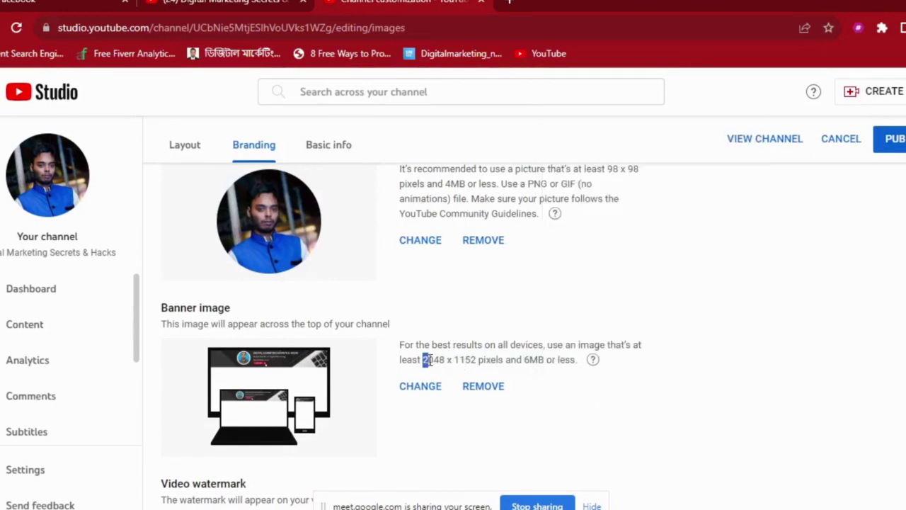
{"action": "left_click_drag", "start_coordinate": [448, 360], "coordinate": [542, 361]}
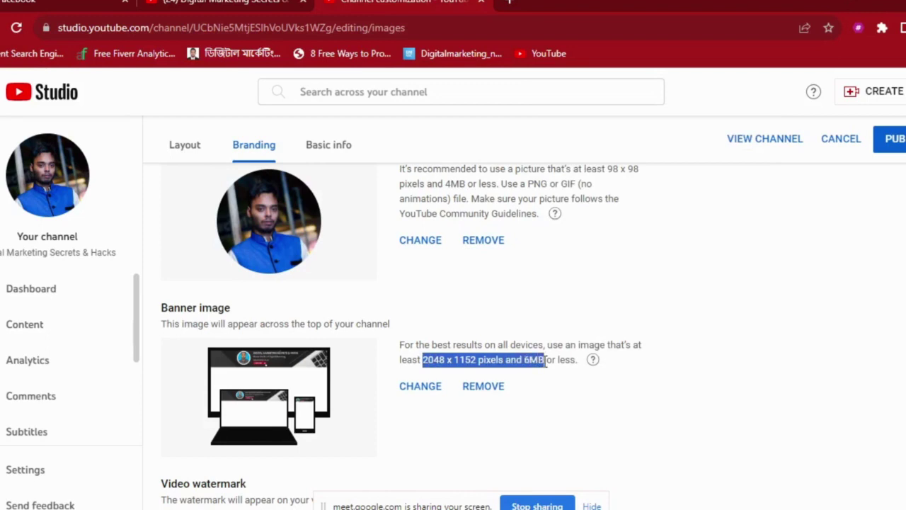
{"action": "left_click", "coordinate": [544, 361]}
{"action": "right_click", "coordinate": [545, 362]}
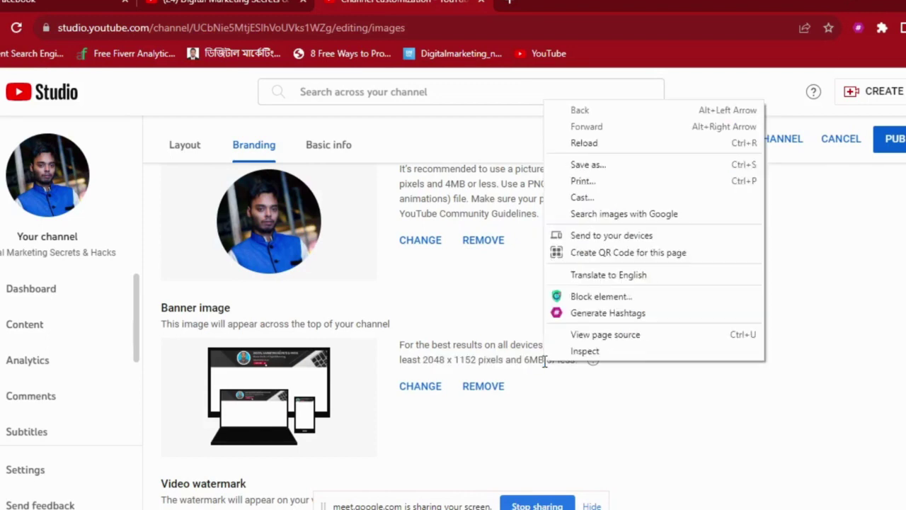
{"action": "left_click", "coordinate": [428, 365]}
{"action": "left_click_drag", "start_coordinate": [422, 360], "coordinate": [545, 361]}
{"action": "key", "text": "ctrl+c"}
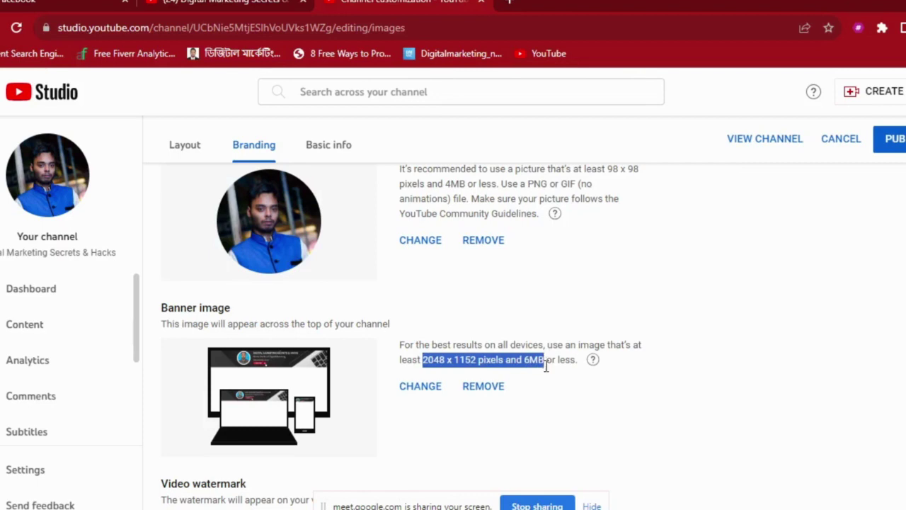
Switch to Google Meet and send the copied "2048 x 1152 pixels and 6MB" as an in-call message.
{"action": "key", "text": "alt+Tab"}
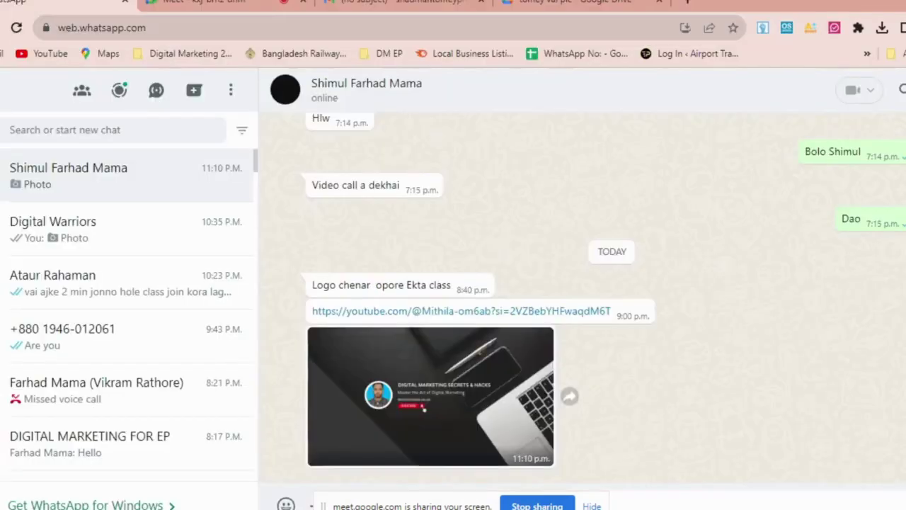
{"action": "left_click", "coordinate": [390, 2]}
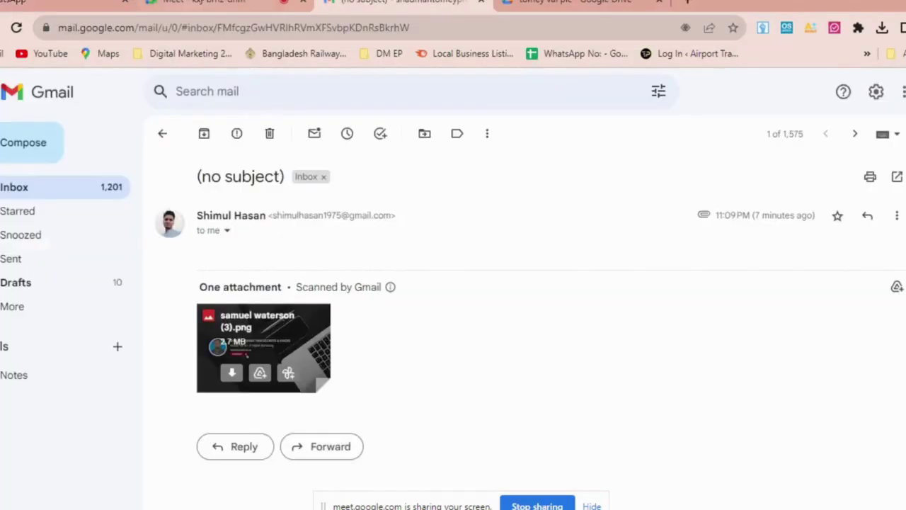
{"action": "left_click", "coordinate": [205, 2]}
{"action": "left_click", "coordinate": [736, 447]}
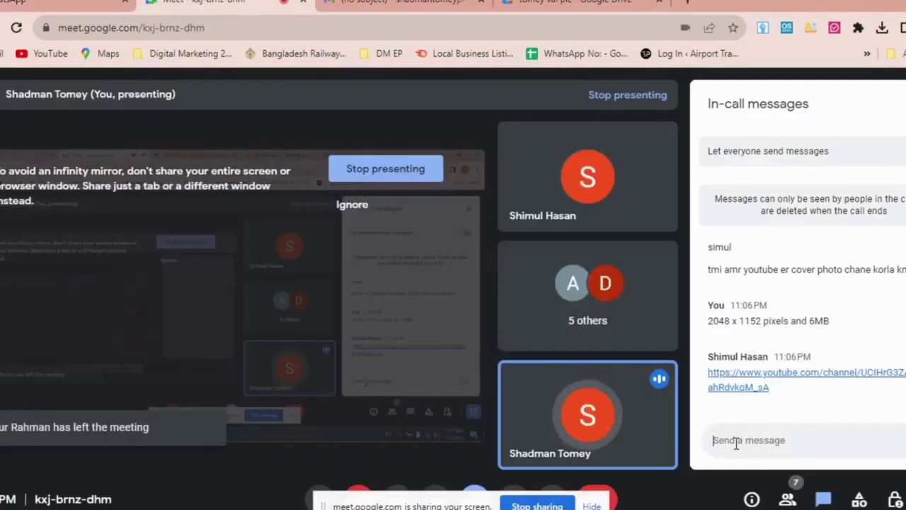
{"action": "key", "text": "ctrl+v"}
{"action": "key", "text": "Return"}
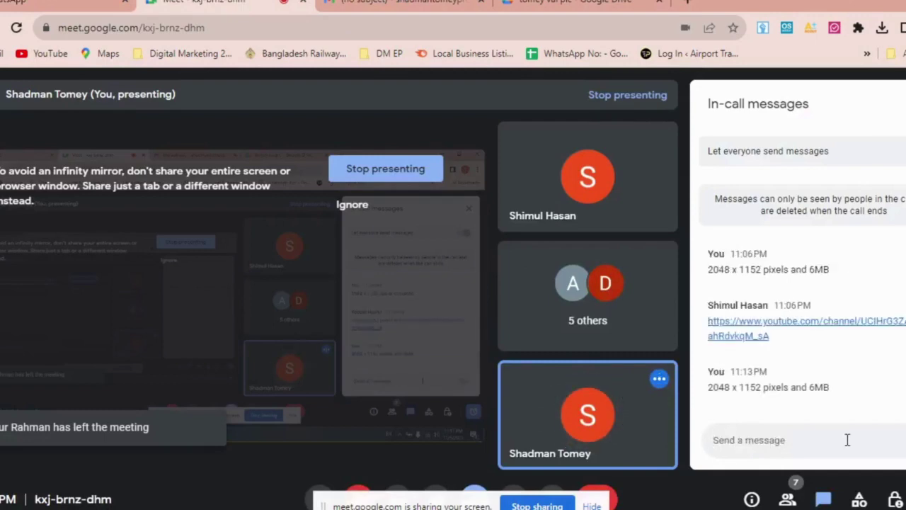
{"action": "left_click", "coordinate": [577, 2]}
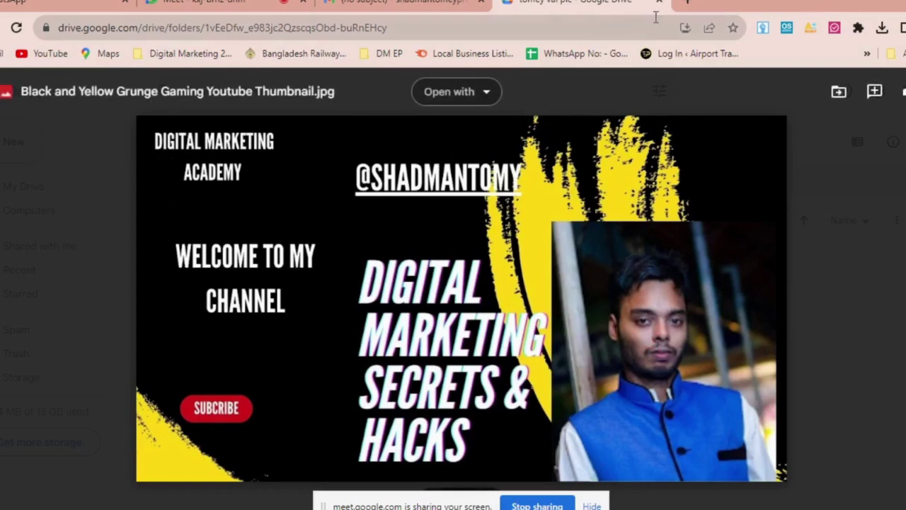
{"action": "left_click", "coordinate": [425, 3]}
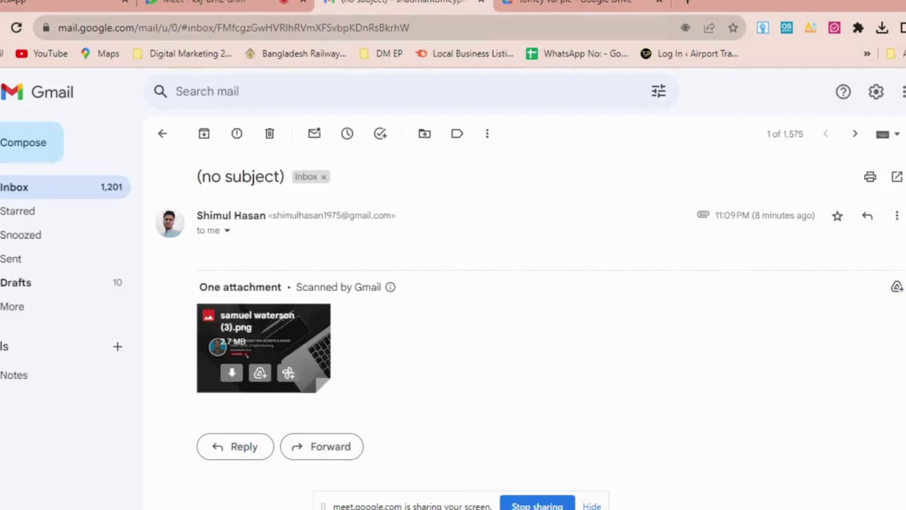
{"action": "key", "text": "ctrl+Tab"}
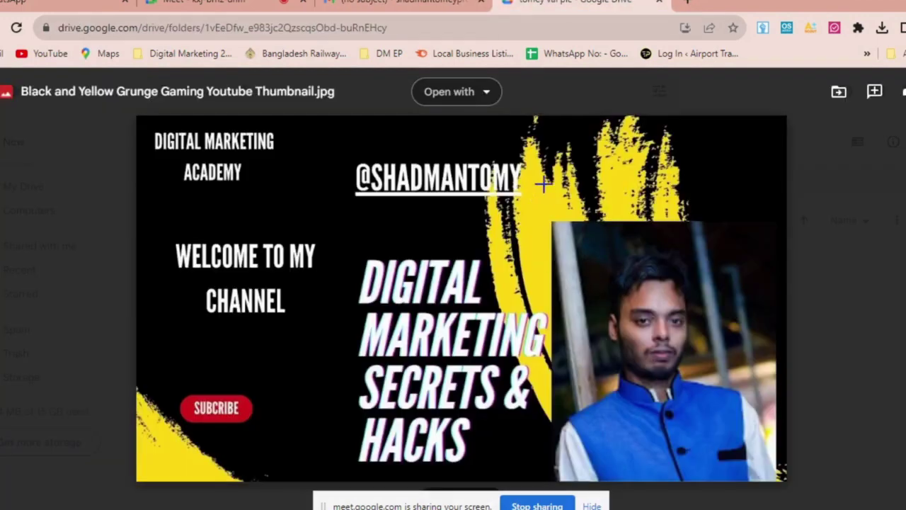
{"action": "key", "text": "ctrl+shift+Tab"}
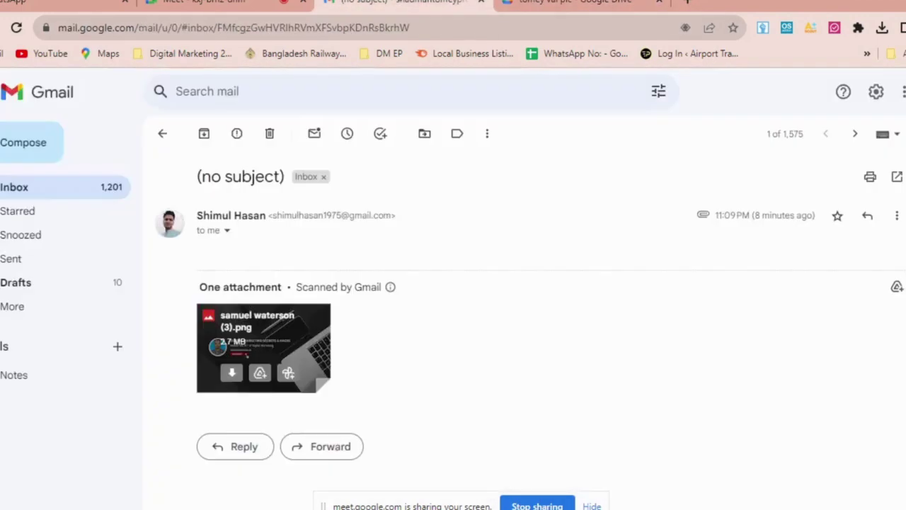
{"action": "key", "text": "ctrl+shift+Tab"}
{"action": "key", "text": "ctrl+shift+Tab"}
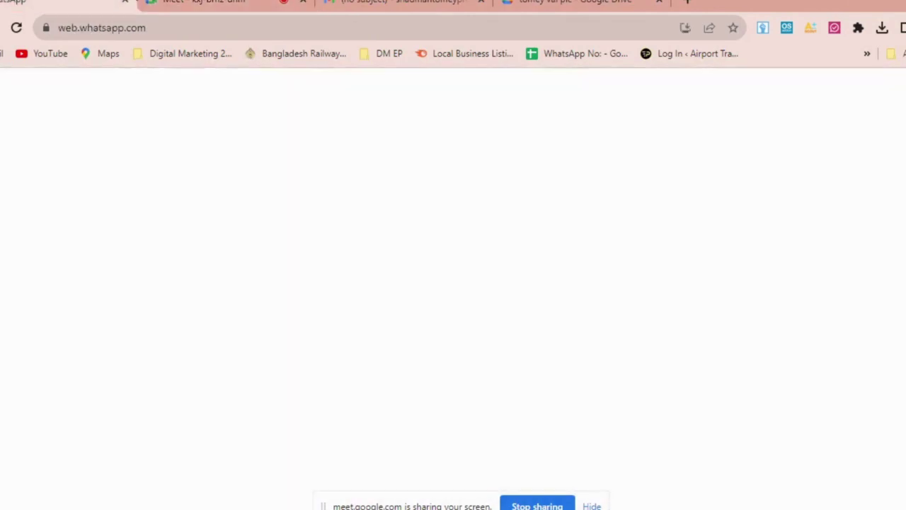
{"action": "left_click", "coordinate": [248, 3]}
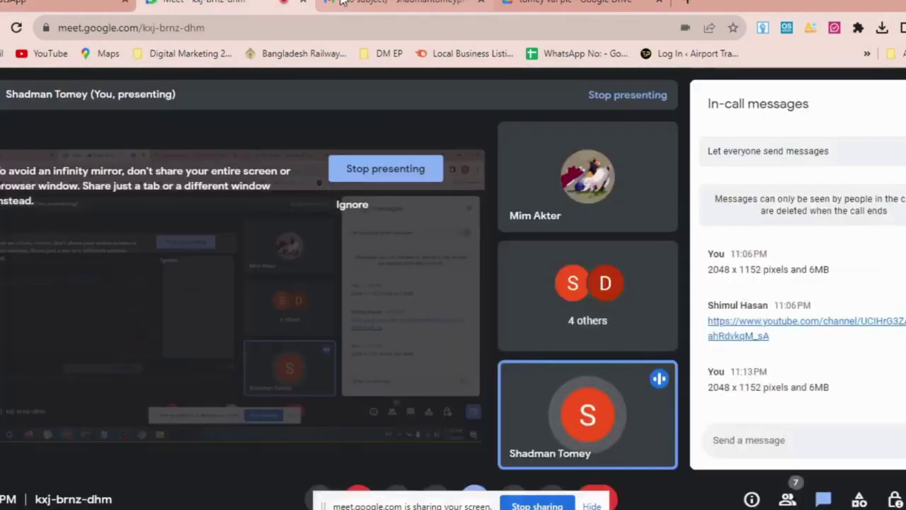
Switch to YouTube Studio and copy the recommended profile picture size "98 x 98 pixels and 4MB" from the Picture guidelines.
{"action": "key", "text": "alt+Tab"}
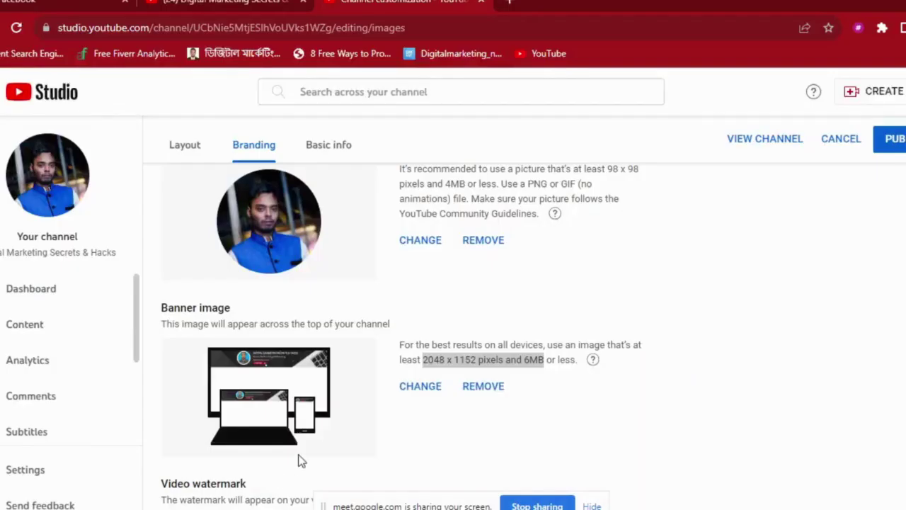
{"action": "scroll", "coordinate": [335, 398], "scroll_direction": "up", "scroll_amount": 1}
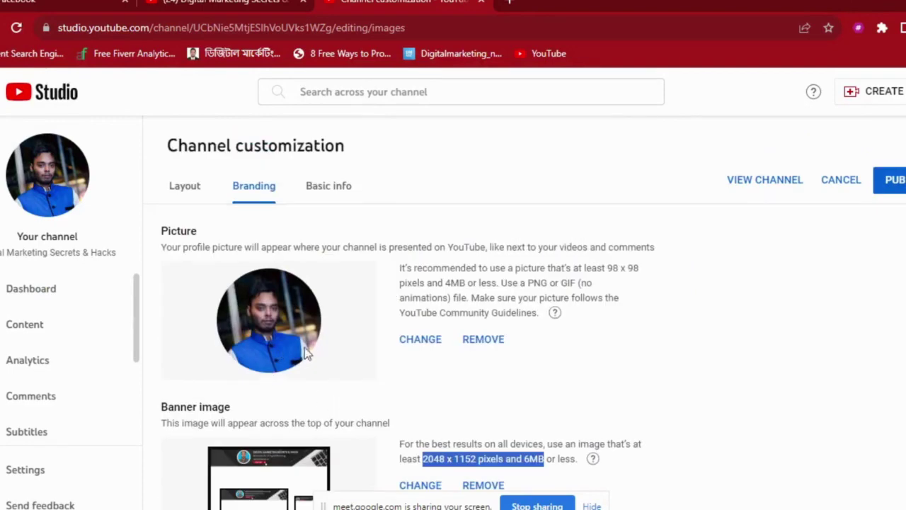
{"action": "scroll", "coordinate": [311, 349], "scroll_direction": "down", "scroll_amount": 1}
{"action": "scroll", "coordinate": [382, 351], "scroll_direction": "up", "scroll_amount": 1}
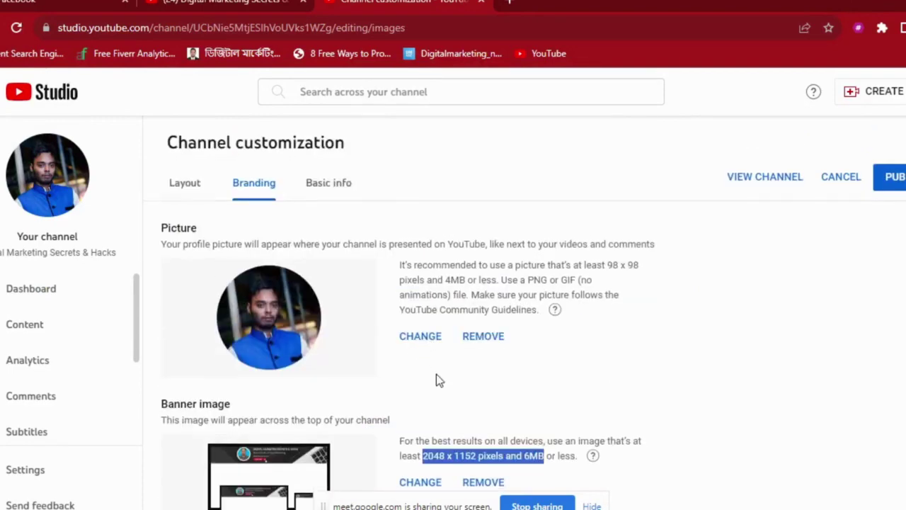
{"action": "scroll", "coordinate": [436, 380], "scroll_direction": "down", "scroll_amount": 2}
{"action": "scroll", "coordinate": [475, 358], "scroll_direction": "up", "scroll_amount": 1}
{"action": "left_click", "coordinate": [542, 364]}
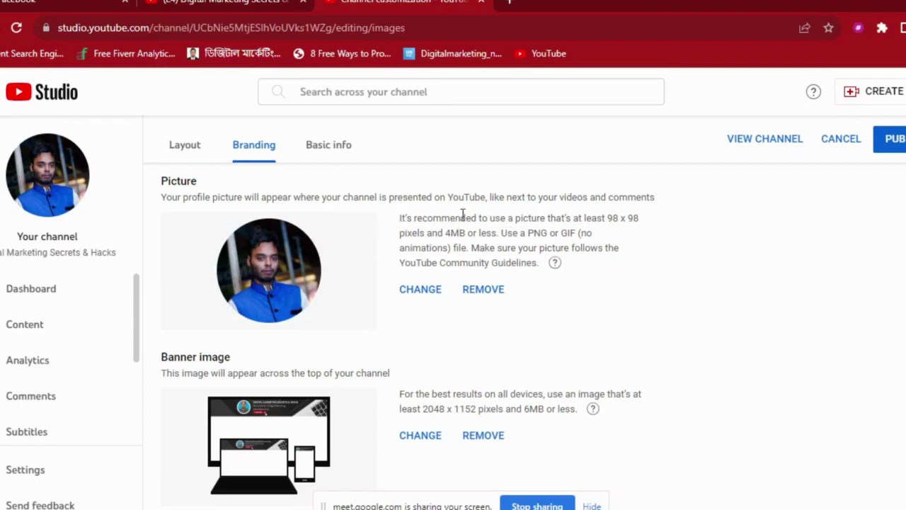
{"action": "left_click_drag", "start_coordinate": [604, 218], "coordinate": [468, 239]}
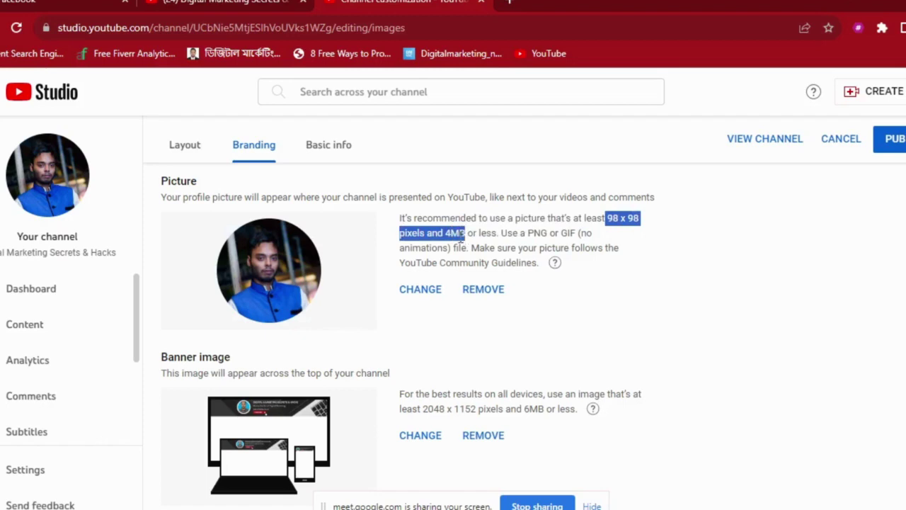
{"action": "right_click", "coordinate": [465, 235]}
{"action": "left_click", "coordinate": [488, 246]}
Return to the Google Meet call and send the copied "98 x 98 pixels and 4MB" as an in-call message.
{"action": "key", "text": "alt+Left"}
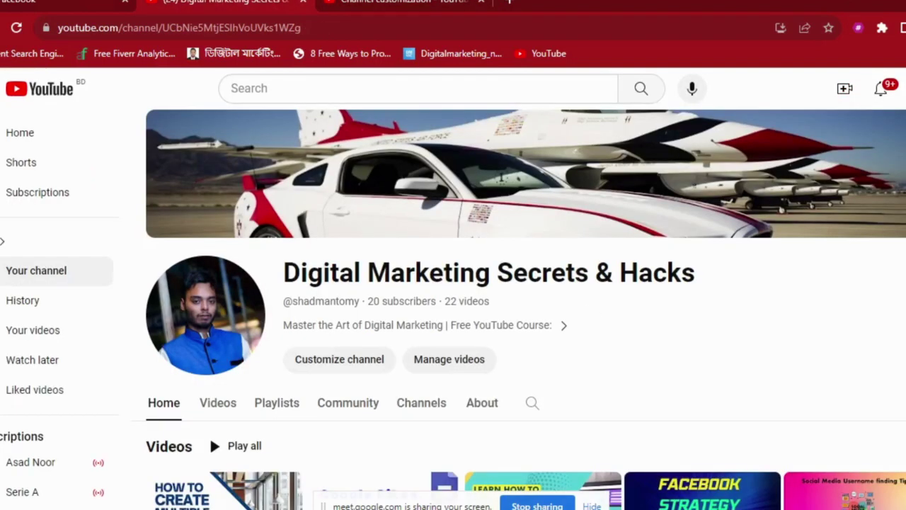
{"action": "left_click", "coordinate": [42, 1]}
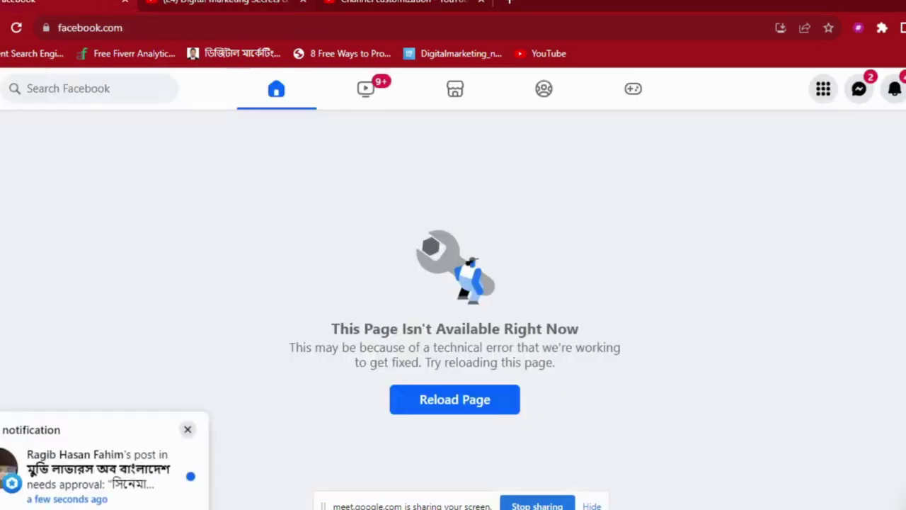
{"action": "left_click", "coordinate": [125, 4]}
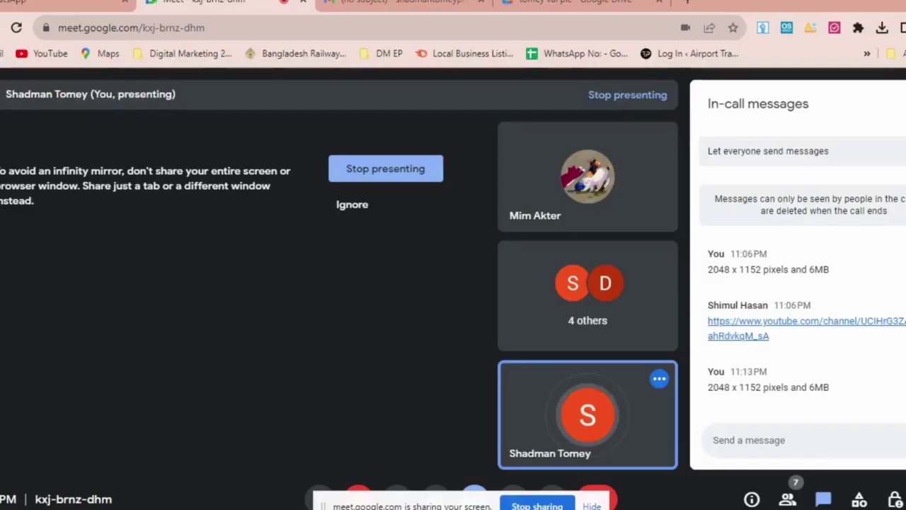
{"action": "right_click", "coordinate": [765, 446]}
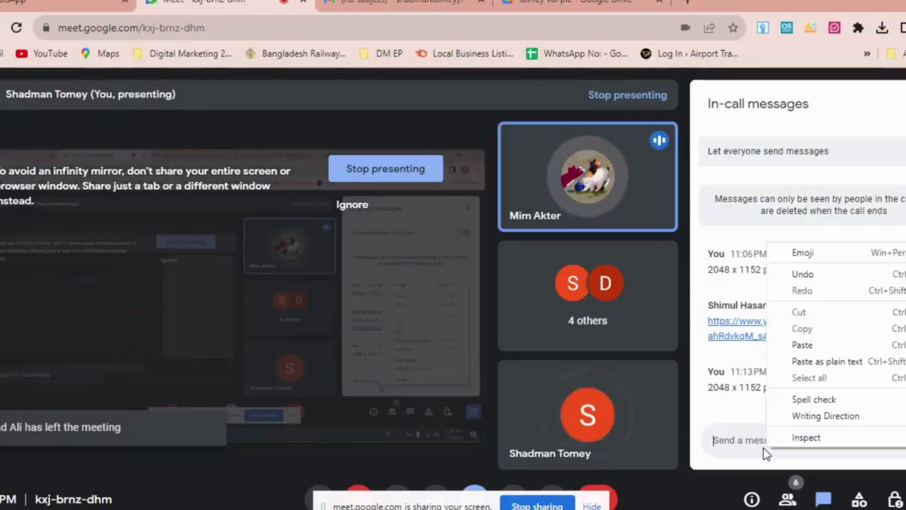
{"action": "left_click", "coordinate": [805, 350]}
{"action": "key", "text": "Return"}
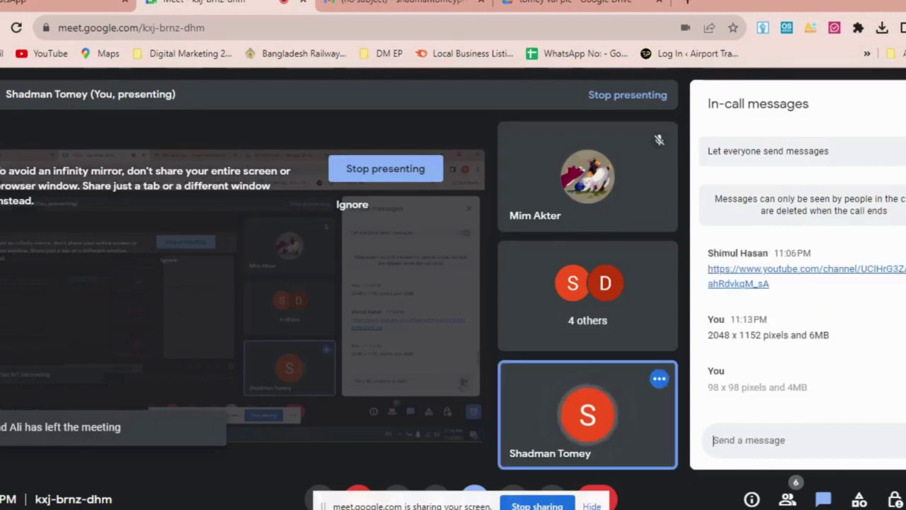